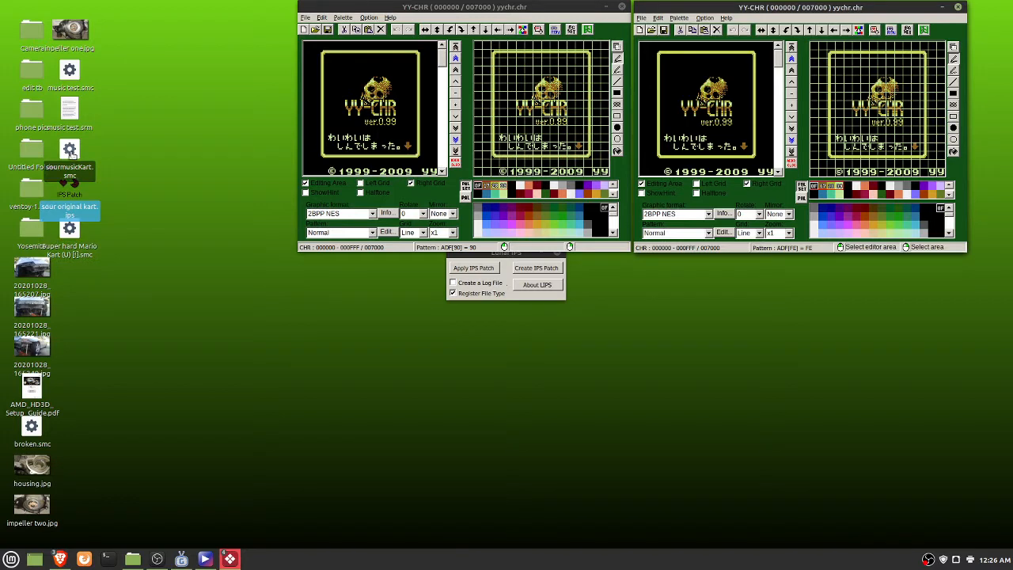
# Load sourmusicKart.smc into one tile editor window and Super hard Mario Kart (U) [!].smc into the other
pyautogui.moveTo(70, 155); pyautogui.dragTo(366, 114)
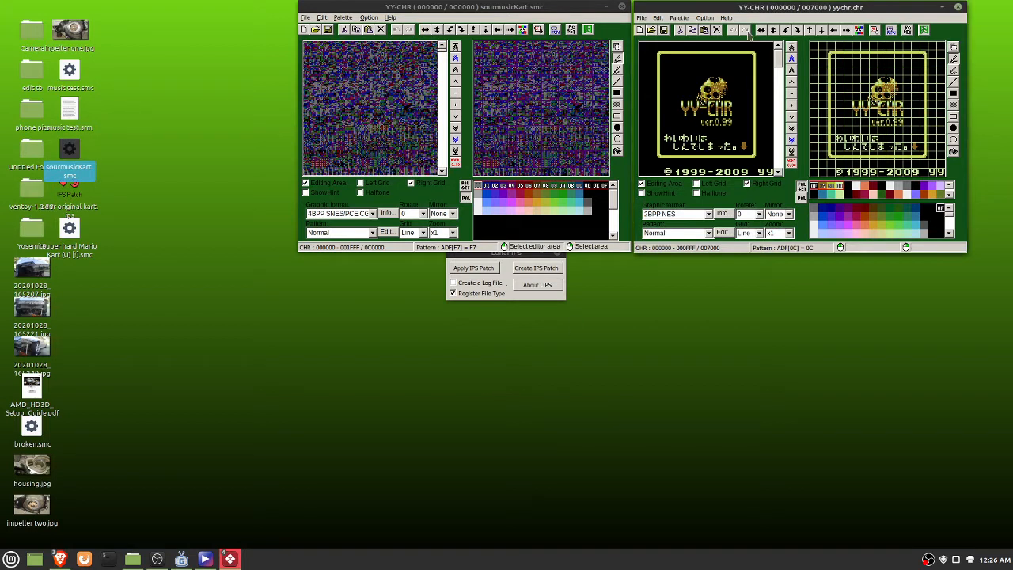
pyautogui.moveTo(70, 230); pyautogui.dragTo(755, 96)
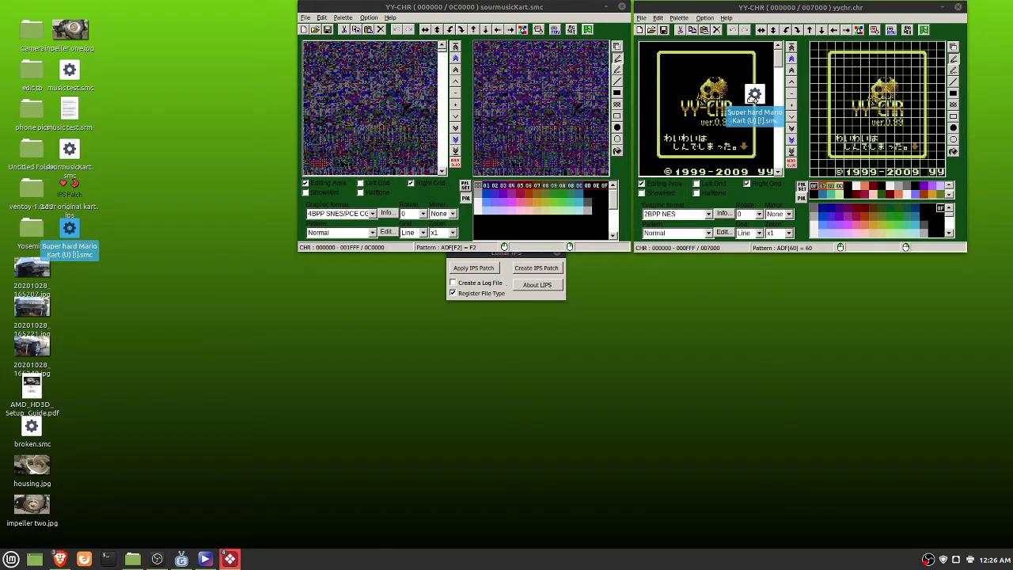
pyautogui.moveTo(754, 96); pyautogui.dragTo(754, 97)
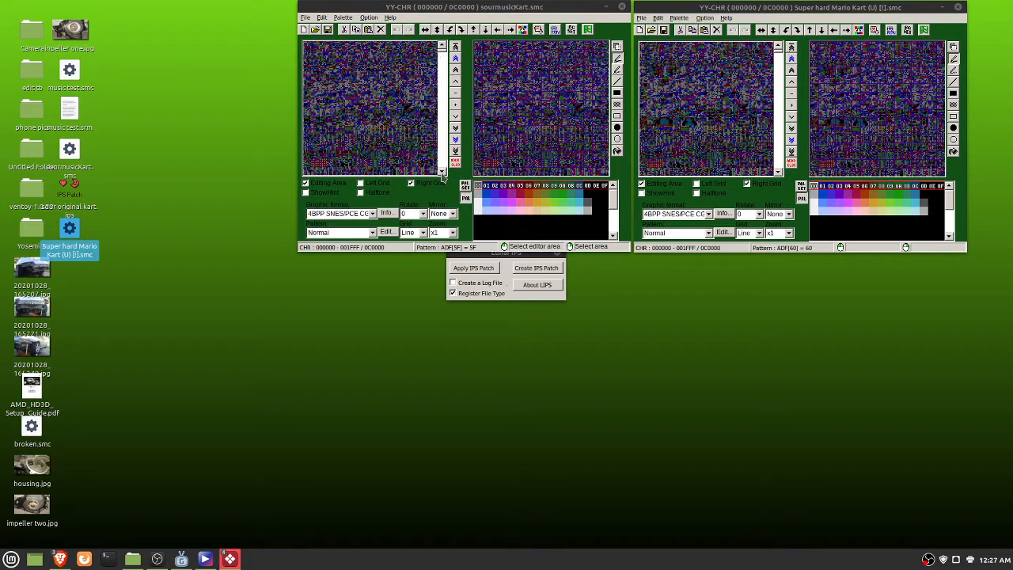
pyautogui.click(442, 172)
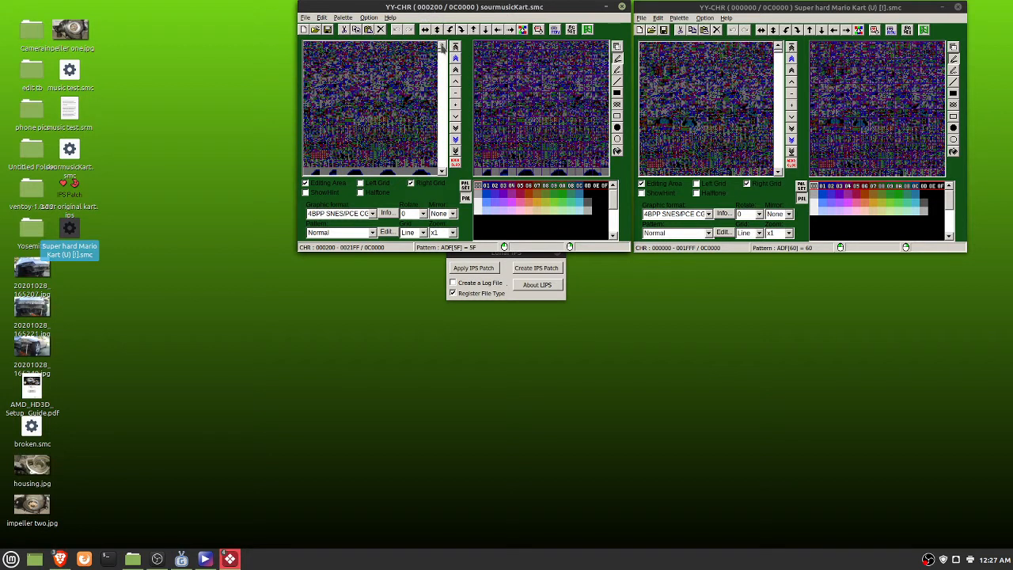
pyautogui.click(442, 46)
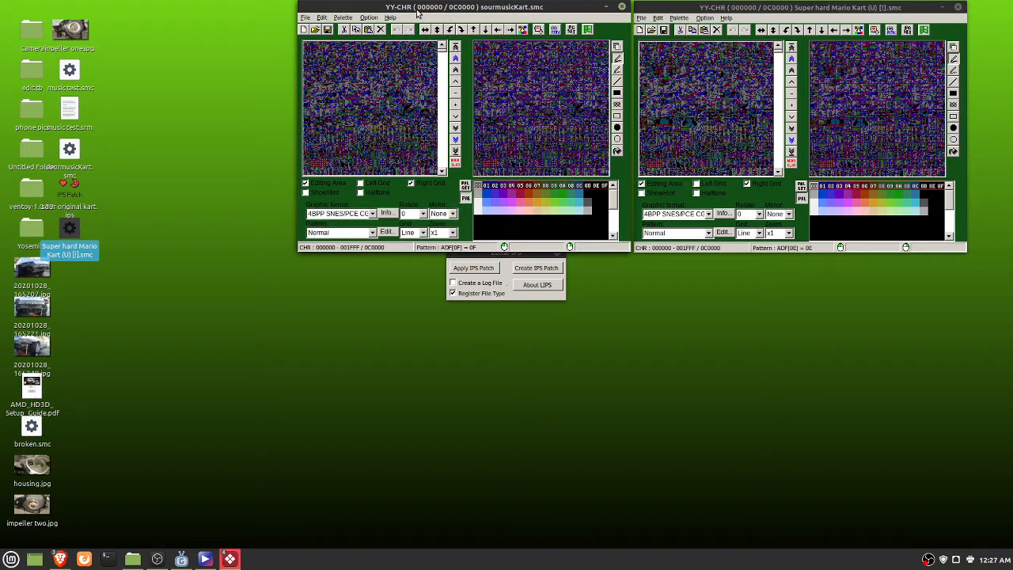
pyautogui.moveTo(418, 14); pyautogui.dragTo(401, 20)
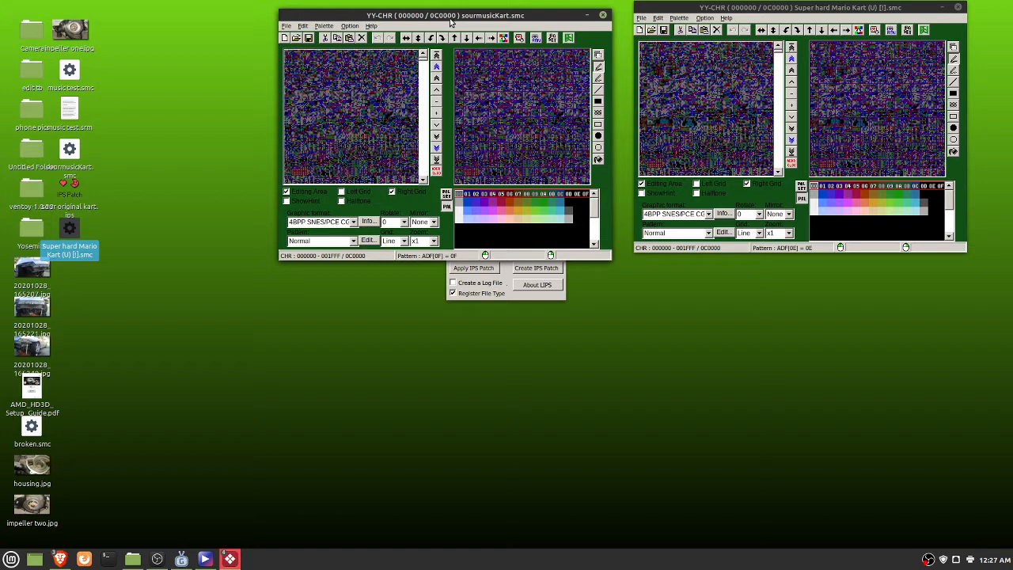
pyautogui.click(822, 12)
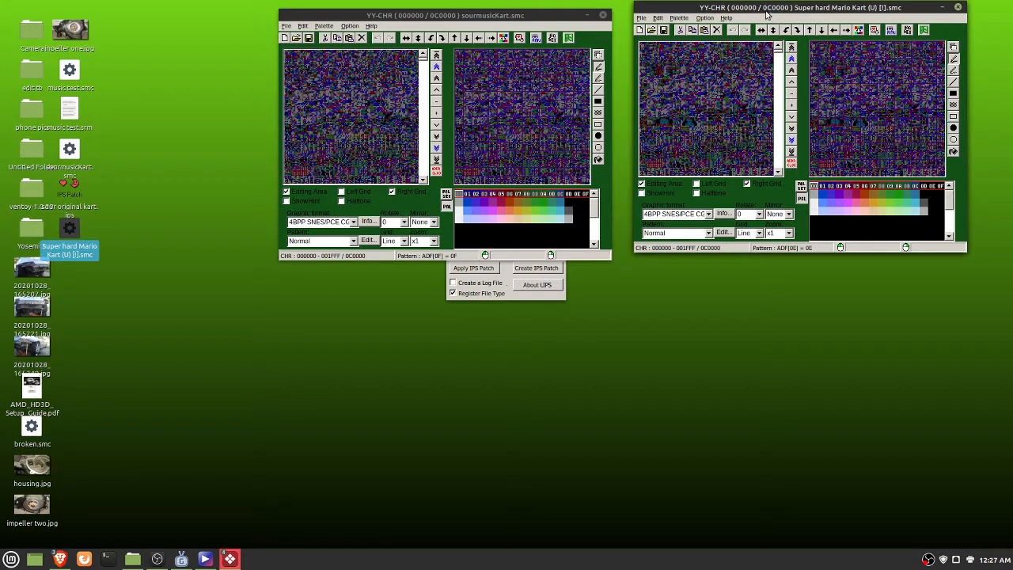
pyautogui.click(365, 100)
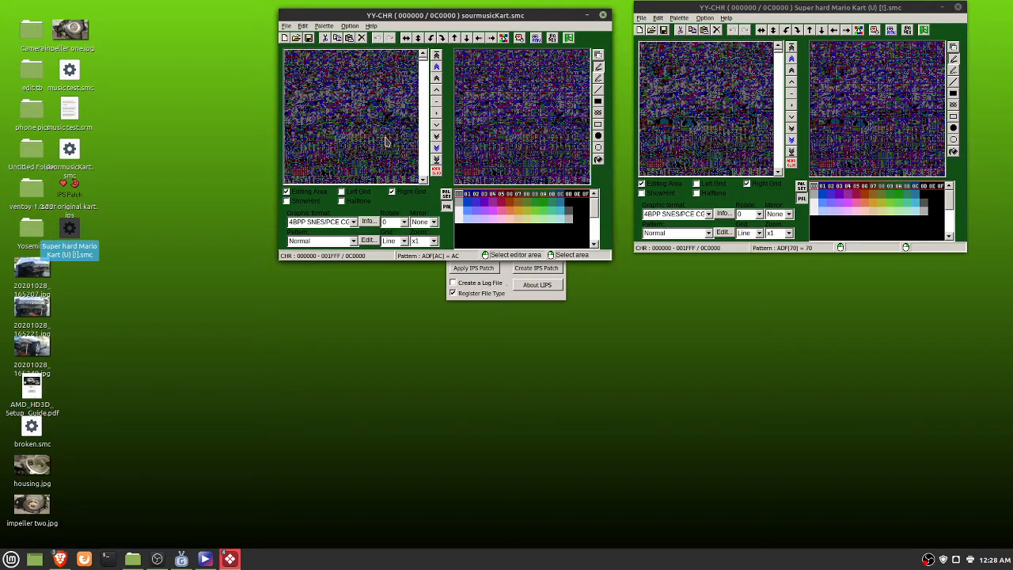
# Compare the kart driver sprites at address 002000 in both ROMs, and return each ROM to address 000000
pyautogui.click(436, 150)
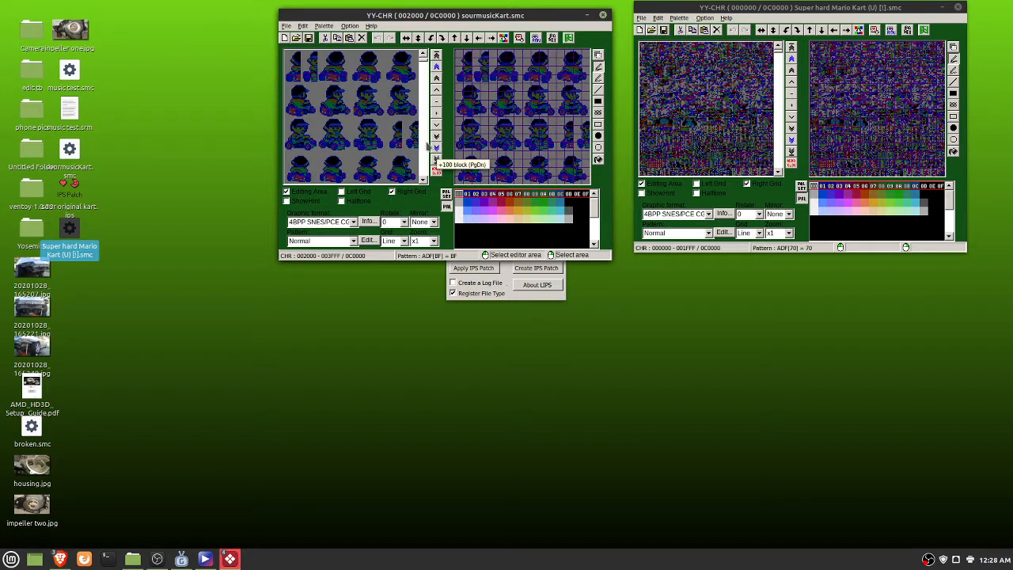
pyautogui.click(790, 143)
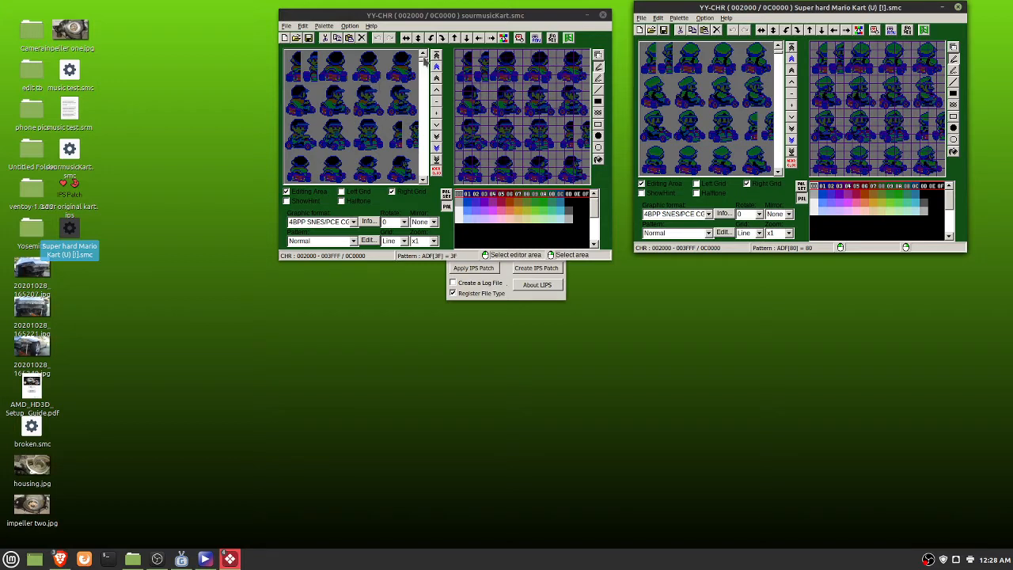
pyautogui.scroll(5, 423, 60)
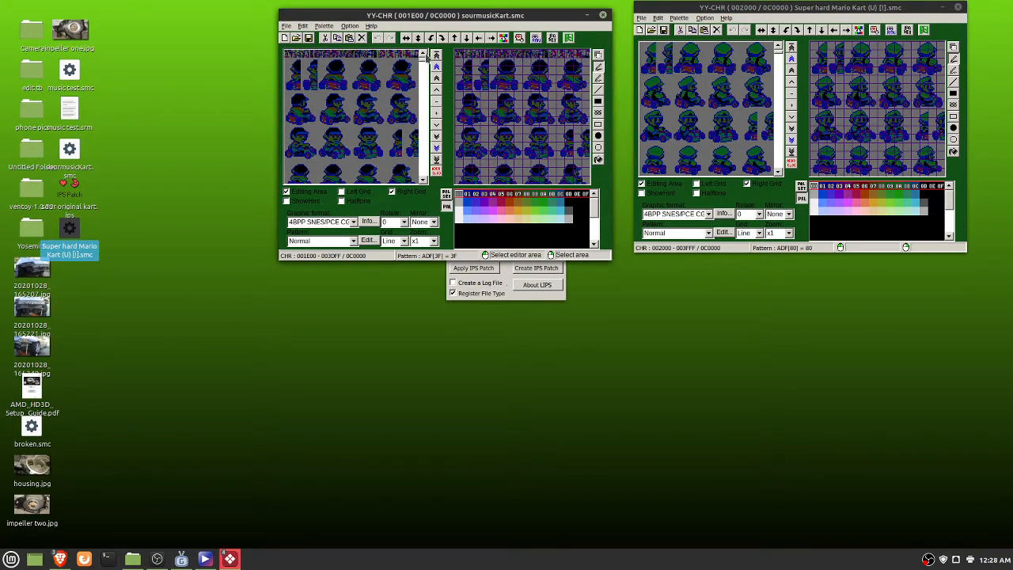
pyautogui.scroll(5, 423, 57)
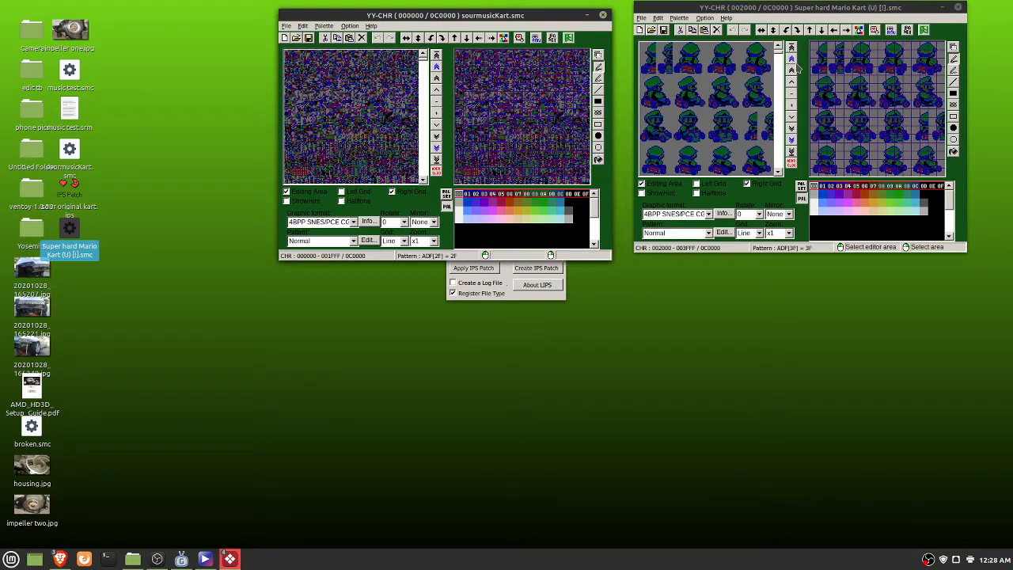
pyautogui.scroll(10, 778, 50)
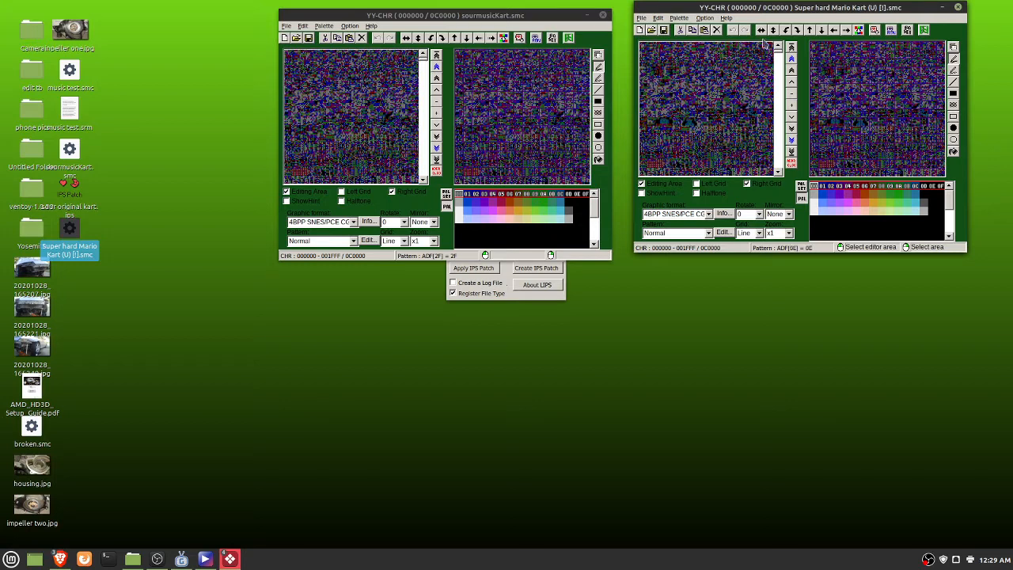
# Page through the graphics of sourmusicKart.smc from the start up to the kart driver sprites at address 032000
pyautogui.moveTo(757, 11); pyautogui.dragTo(761, 33)
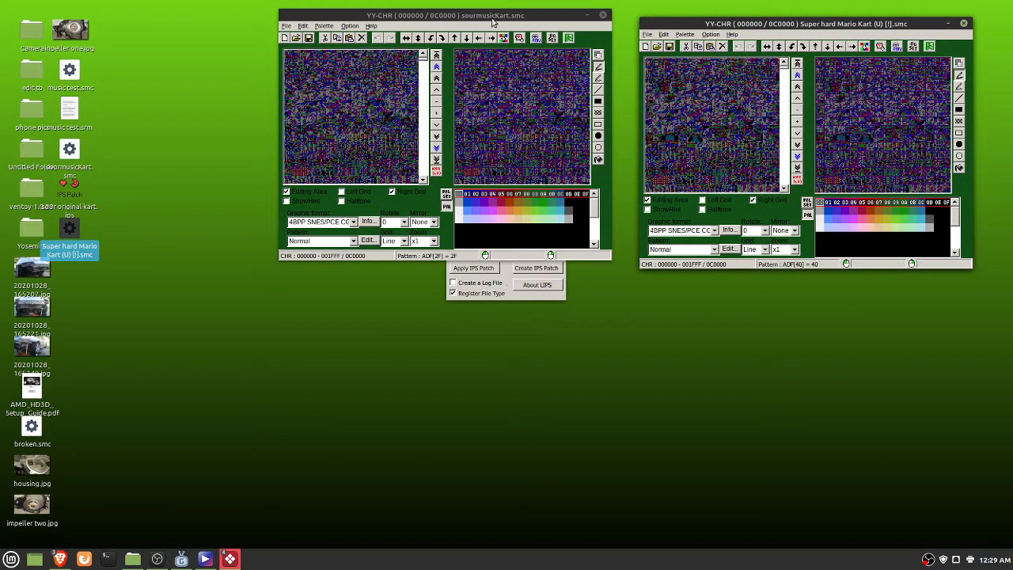
pyautogui.moveTo(478, 20); pyautogui.dragTo(484, 41)
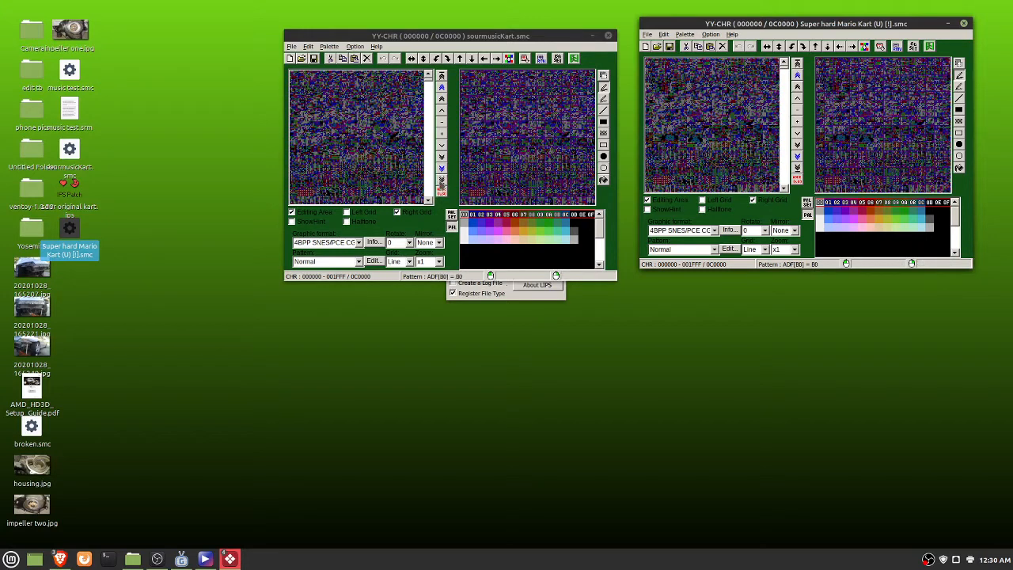
pyautogui.click(442, 170)
pyautogui.click(442, 170)
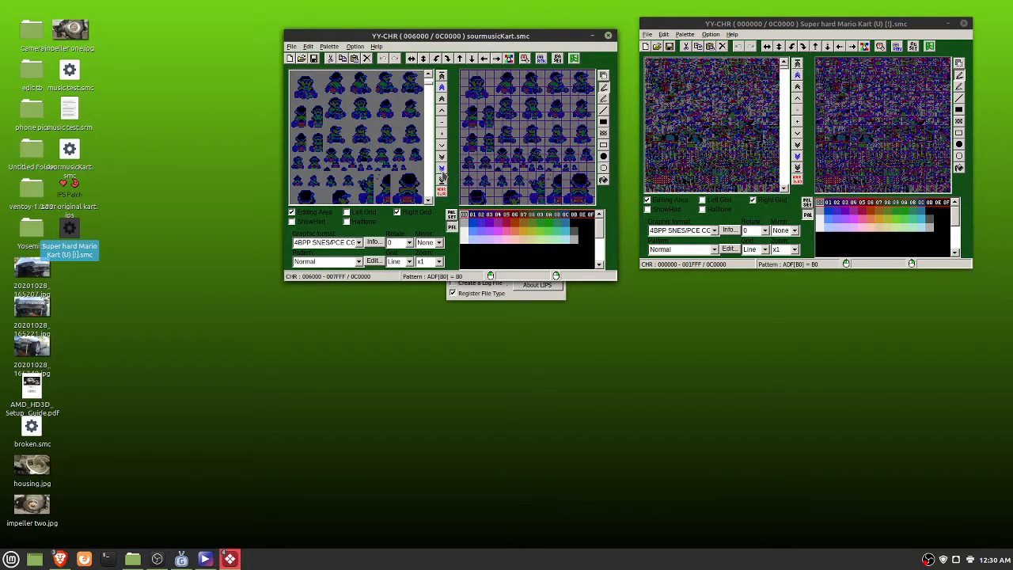
pyautogui.click(442, 170)
pyautogui.click(442, 171)
pyautogui.click(442, 170)
pyautogui.click(442, 172)
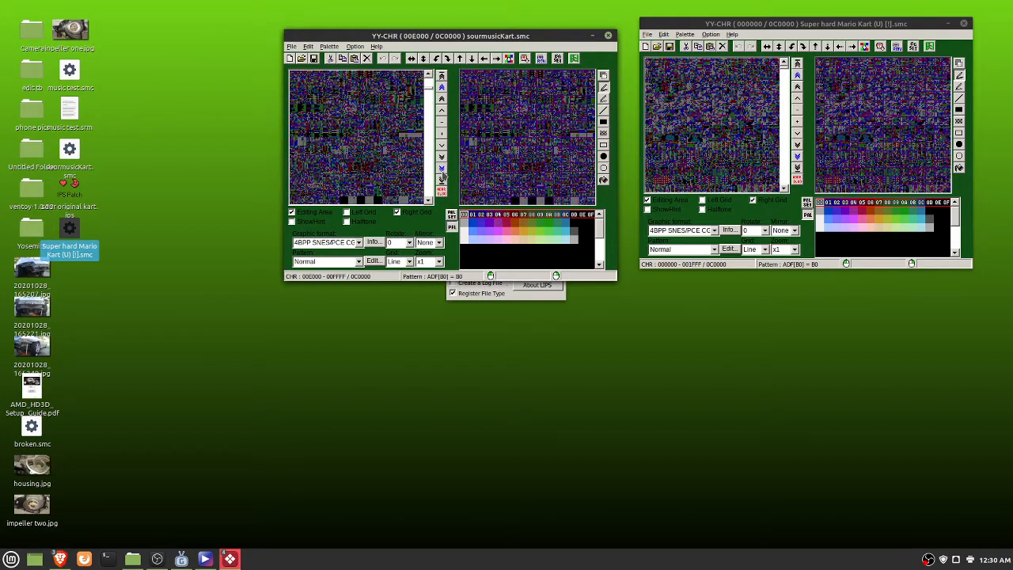
pyautogui.click(442, 172)
pyautogui.click(441, 173)
pyautogui.click(442, 173)
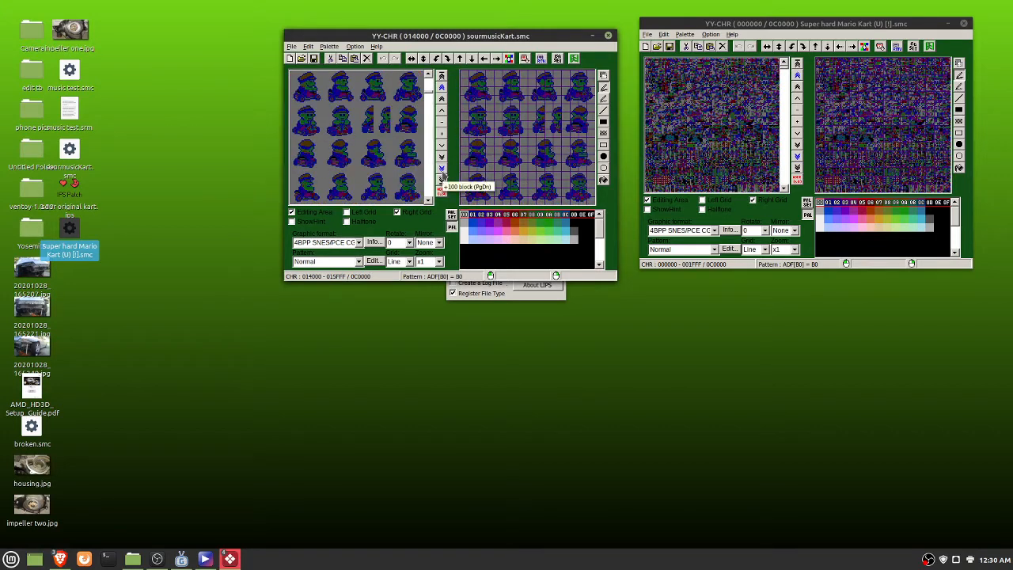
pyautogui.click(441, 171)
pyautogui.click(442, 171)
pyautogui.click(442, 171)
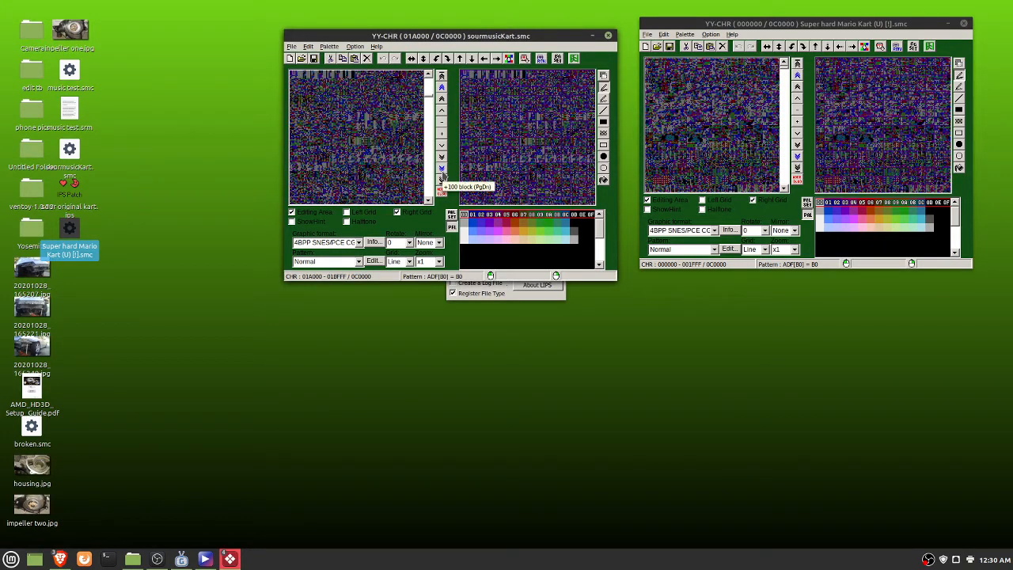
pyautogui.click(441, 172)
pyautogui.click(441, 173)
pyautogui.click(442, 173)
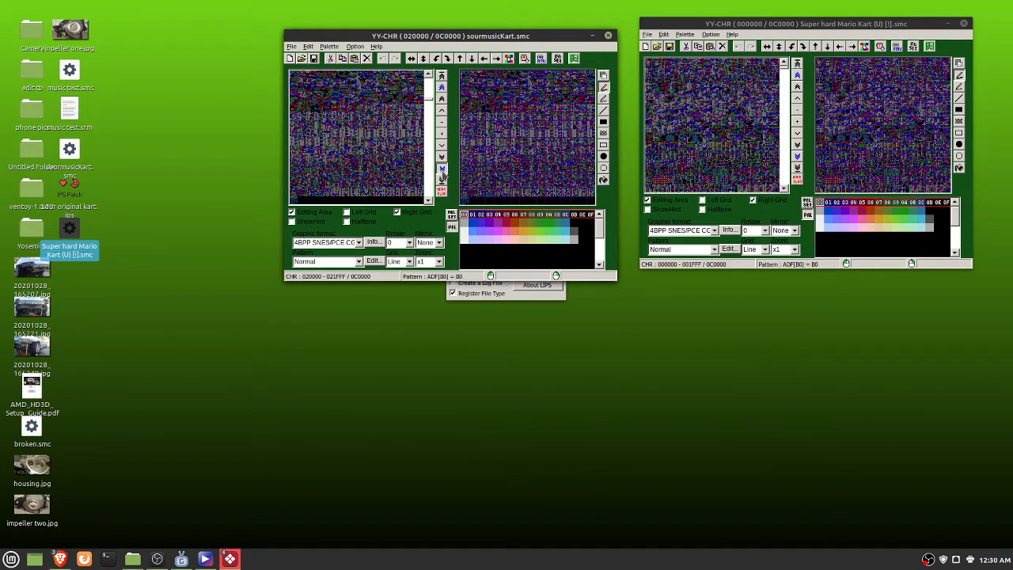
pyautogui.click(442, 173)
pyautogui.click(442, 173)
pyautogui.click(442, 173)
pyautogui.click(442, 173)
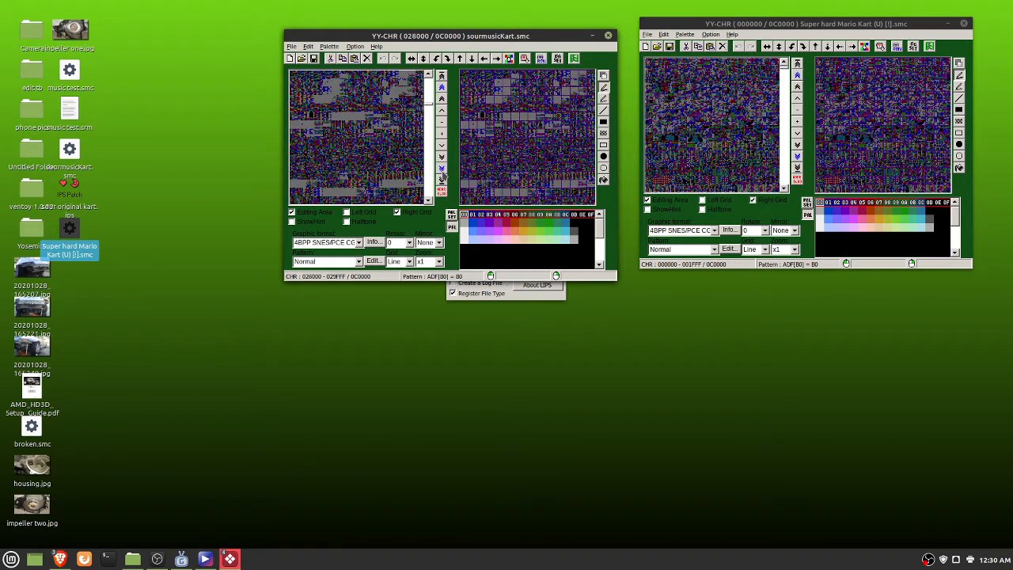
pyautogui.click(442, 172)
pyautogui.click(442, 173)
pyautogui.click(442, 174)
pyautogui.click(441, 173)
pyautogui.click(442, 173)
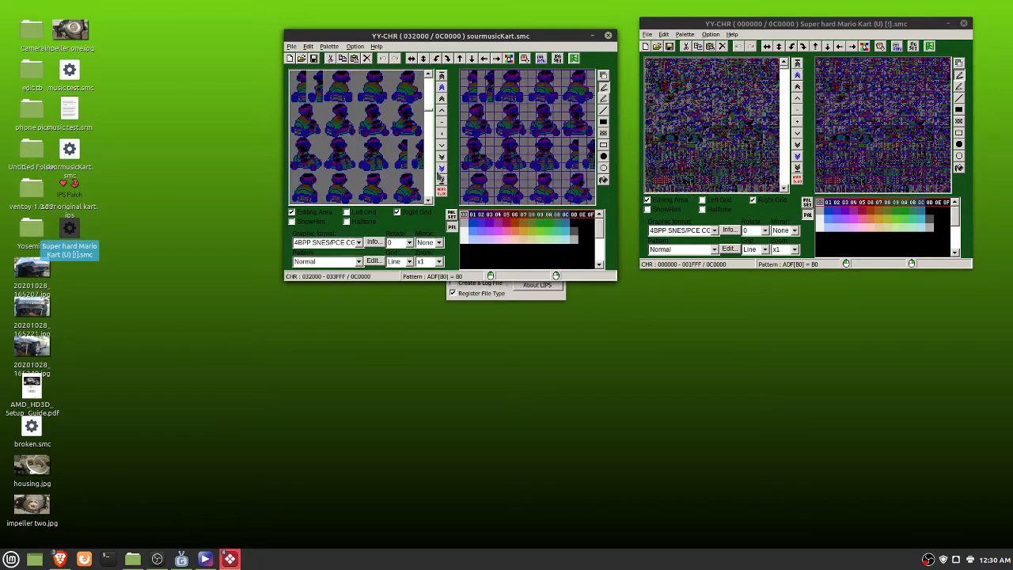
# Page through the graphics of the Super hard Mario Kart ROM from the start up to the dinosaur driver sprites at address 042000
pyautogui.click(798, 160)
pyautogui.click(798, 159)
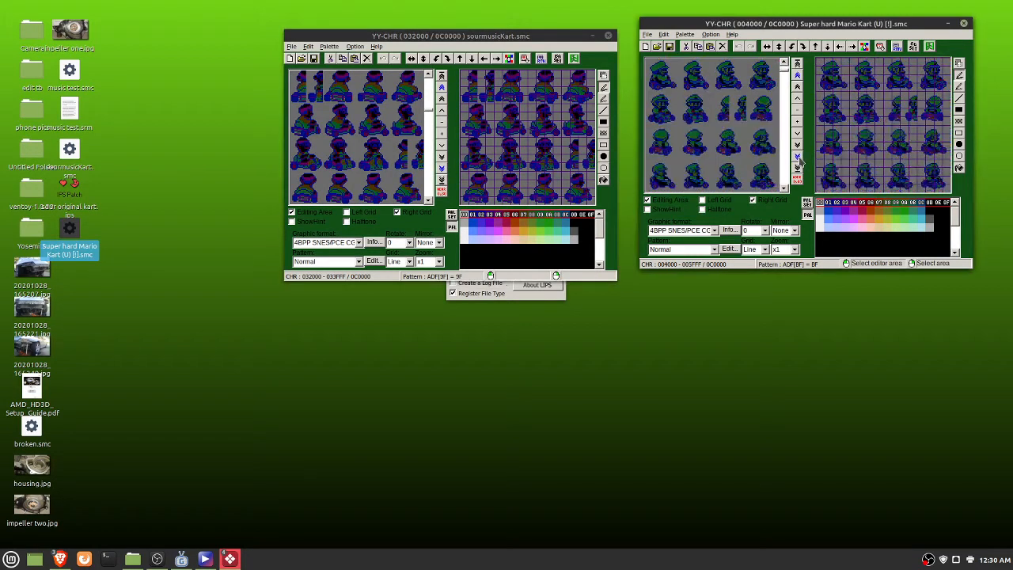
pyautogui.click(798, 159)
pyautogui.click(798, 159)
pyautogui.click(798, 159)
pyautogui.click(798, 159)
pyautogui.click(798, 160)
pyautogui.click(798, 159)
pyautogui.click(798, 159)
pyautogui.click(799, 159)
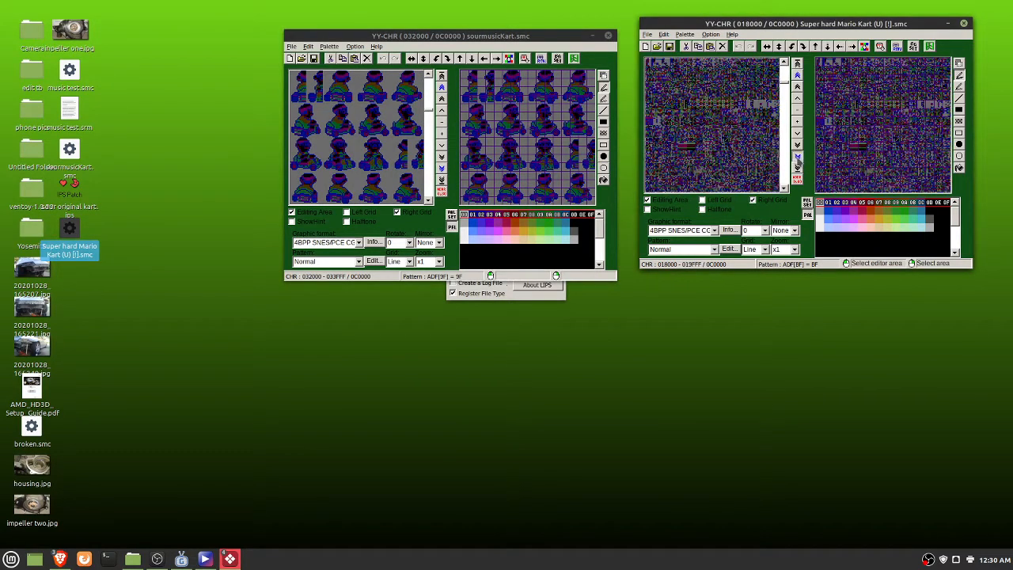
pyautogui.click(798, 160)
pyautogui.click(798, 159)
pyautogui.click(798, 159)
pyautogui.click(798, 159)
pyautogui.click(798, 159)
pyautogui.click(798, 159)
pyautogui.click(798, 159)
pyautogui.click(798, 160)
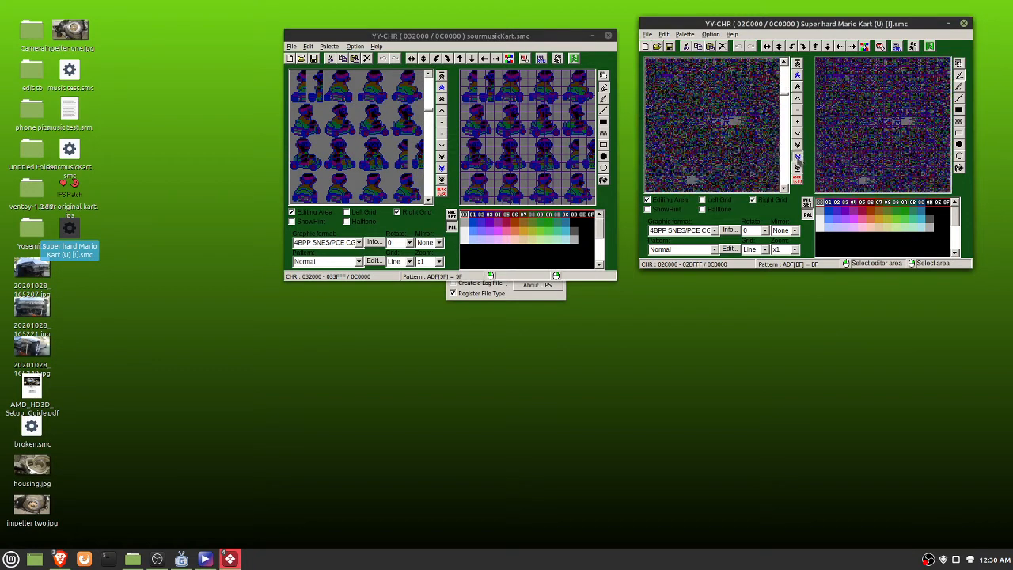
pyautogui.click(798, 159)
pyautogui.click(798, 159)
pyautogui.click(798, 159)
pyautogui.click(798, 159)
pyautogui.click(798, 159)
pyautogui.click(798, 159)
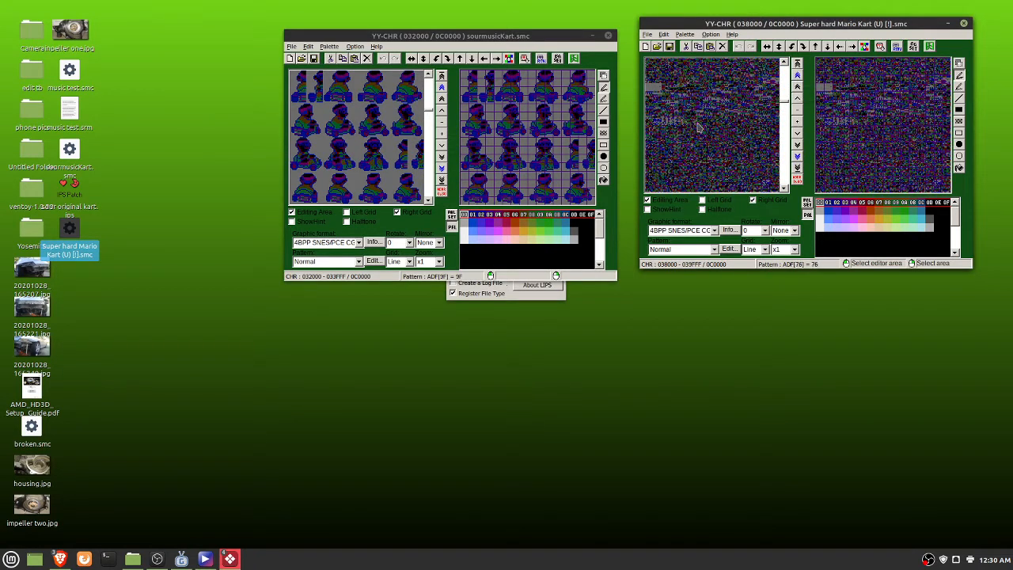
pyautogui.click(798, 158)
pyautogui.click(798, 157)
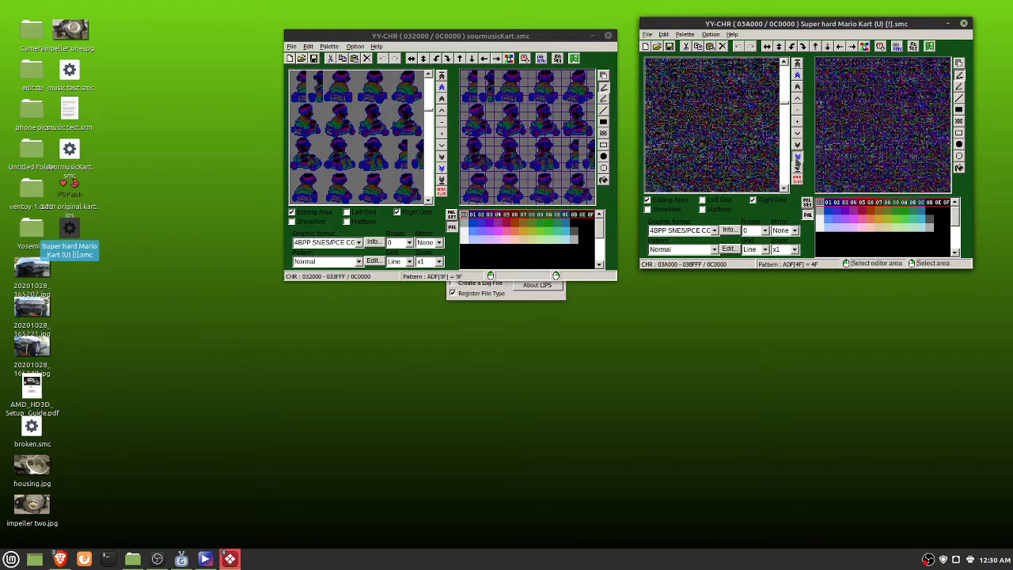
pyautogui.click(798, 157)
pyautogui.click(797, 157)
pyautogui.click(797, 158)
pyautogui.click(798, 158)
# Go back through the Super hard Mario Kart ROM to examine the driver sprites at address 034000
pyautogui.click(798, 84)
pyautogui.click(798, 84)
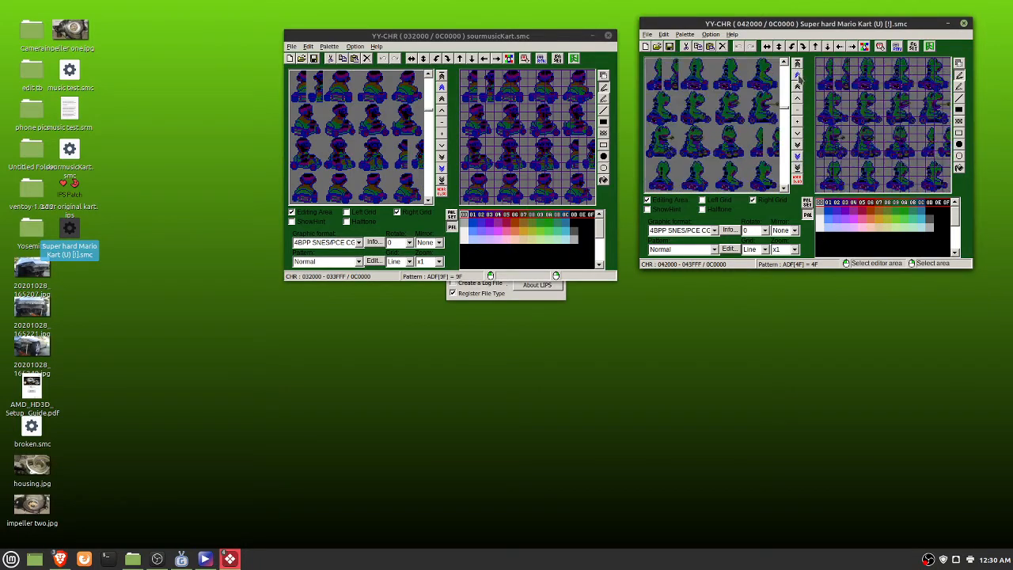
pyautogui.click(798, 84)
pyautogui.click(798, 84)
pyautogui.click(798, 84)
pyautogui.click(798, 83)
pyautogui.click(798, 83)
pyautogui.click(798, 84)
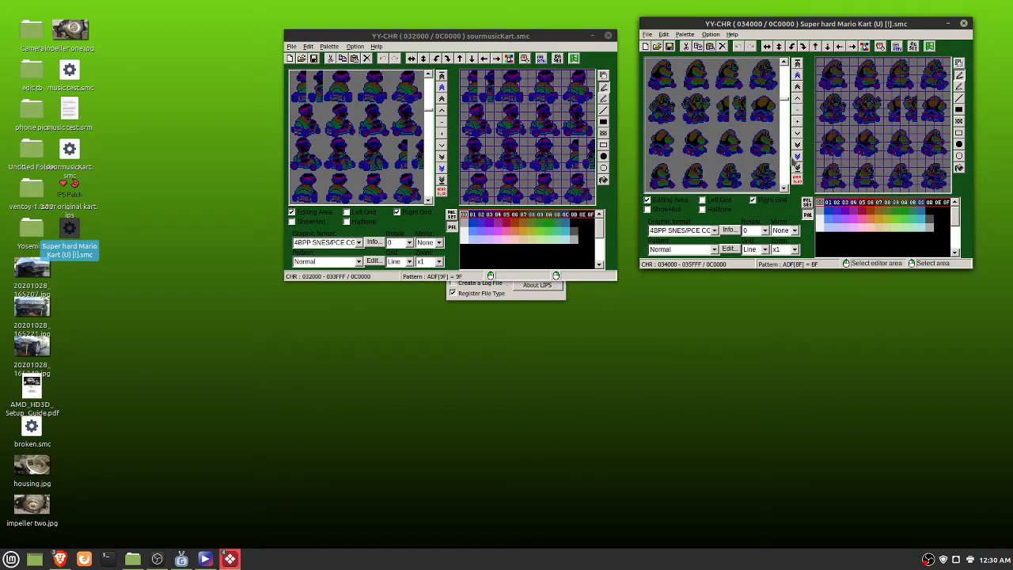
# Page forward through the Super hard Mario Kart ROM past the dinosaur driver sprites to address 048000
pyautogui.click(798, 156)
pyautogui.click(798, 157)
pyautogui.click(798, 156)
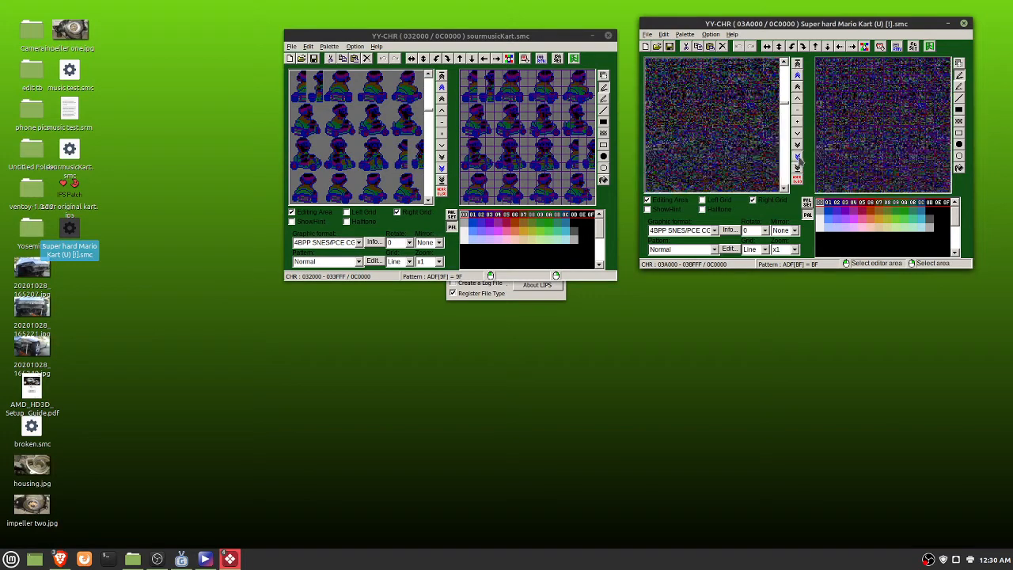
pyautogui.click(798, 157)
pyautogui.click(798, 156)
pyautogui.click(798, 156)
pyautogui.click(798, 157)
pyautogui.click(798, 157)
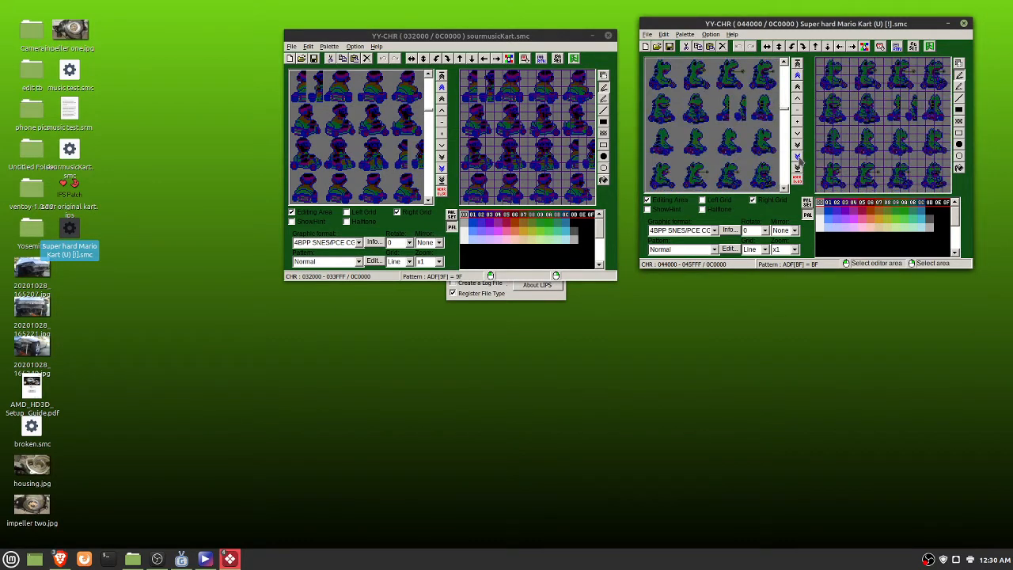
pyautogui.click(798, 157)
pyautogui.click(798, 157)
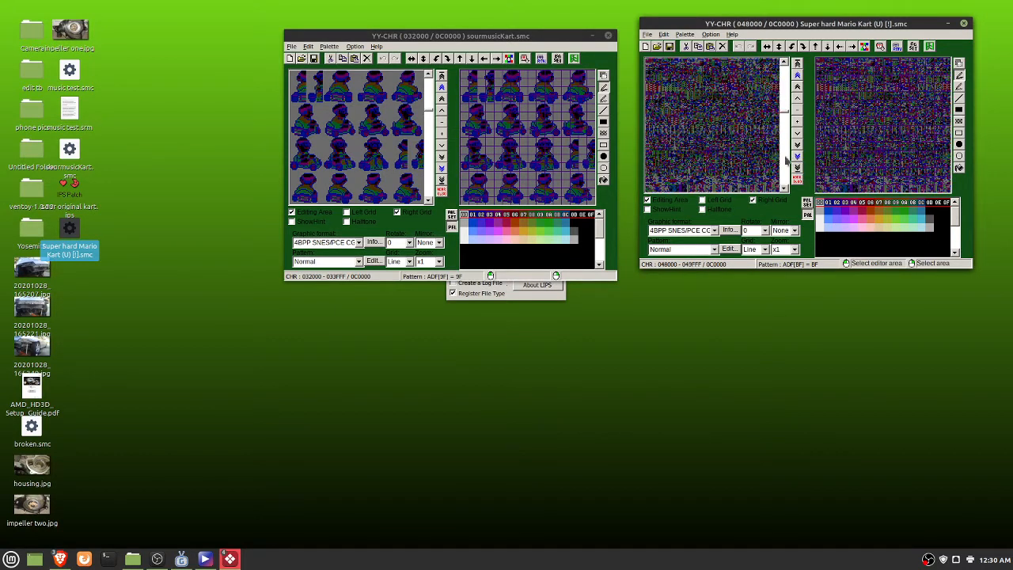
# Advance sourmusicKart.smc to address 038000 to examine the graphics that follow its driver sprites
pyautogui.click(442, 173)
pyautogui.click(441, 172)
pyautogui.click(442, 173)
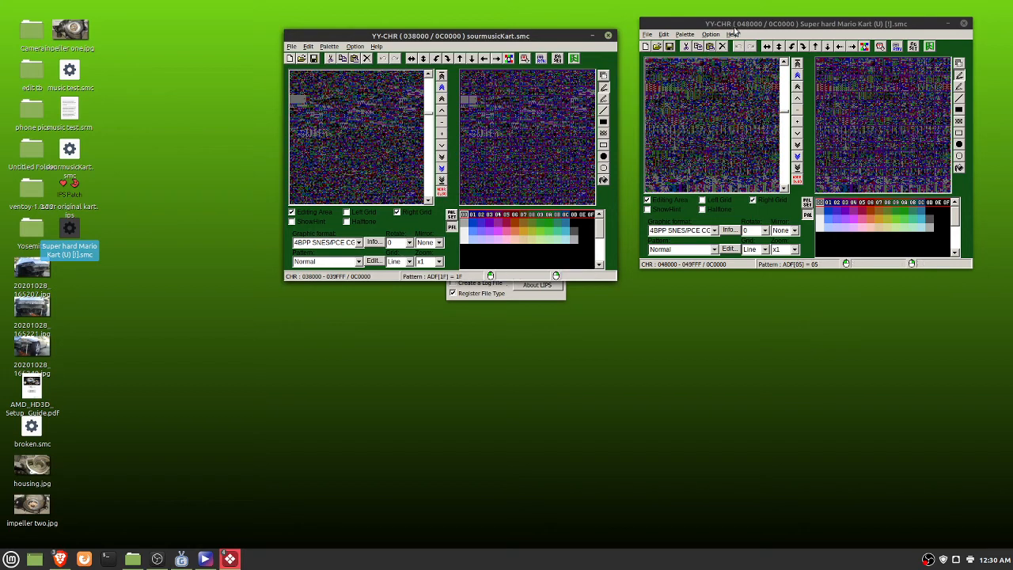
pyautogui.moveTo(776, 28); pyautogui.dragTo(767, 36)
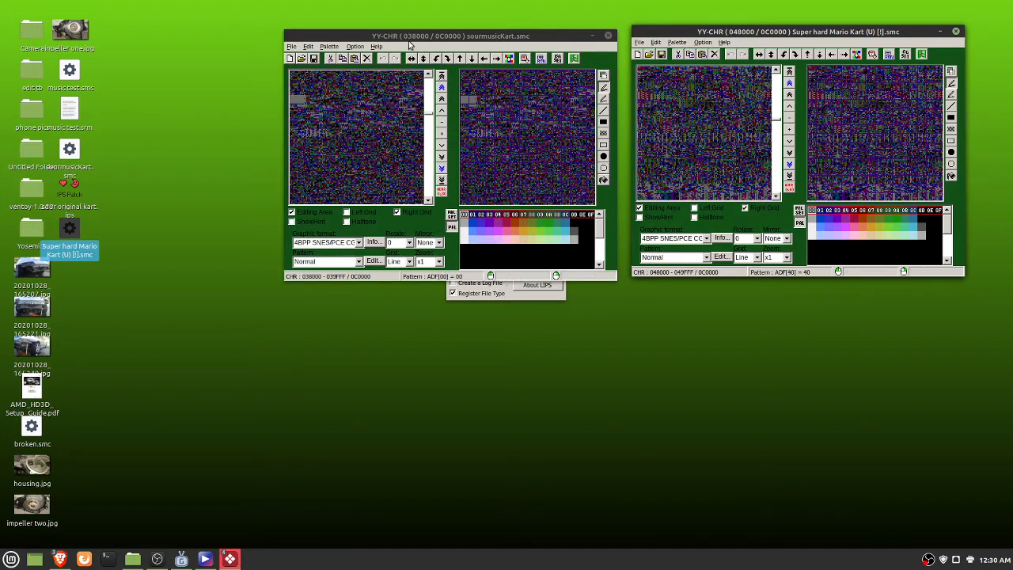
pyautogui.moveTo(409, 40); pyautogui.dragTo(411, 40)
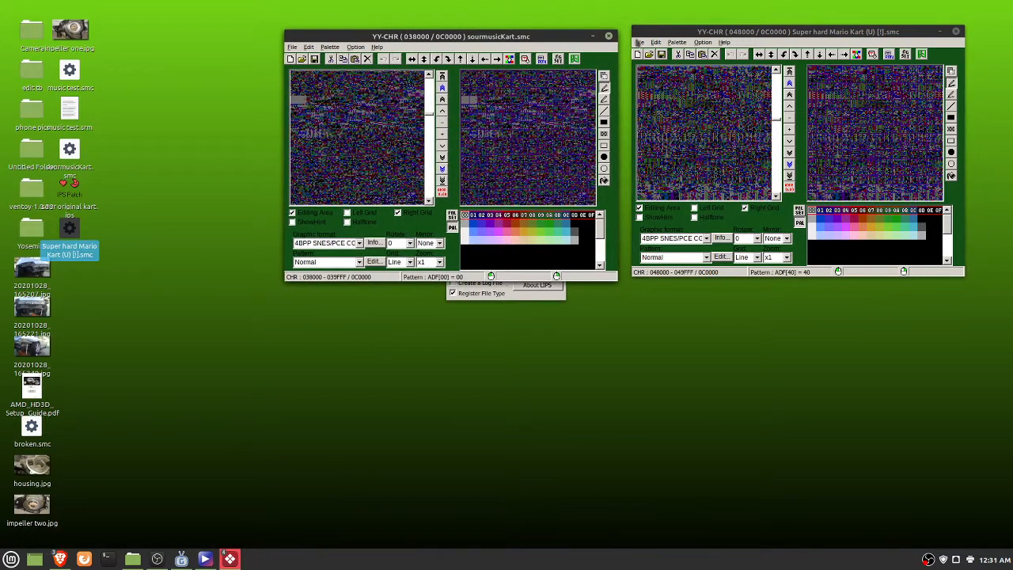
# Page sourmusicKart.smc forward past its driver sprites to address 048000, the same address as the Super hard Mario Kart ROM
pyautogui.moveTo(748, 32)
pyautogui.mouseDown()
pyautogui.moveTo(731, 32)
pyautogui.moveTo(751, 31)
pyautogui.mouseUp()
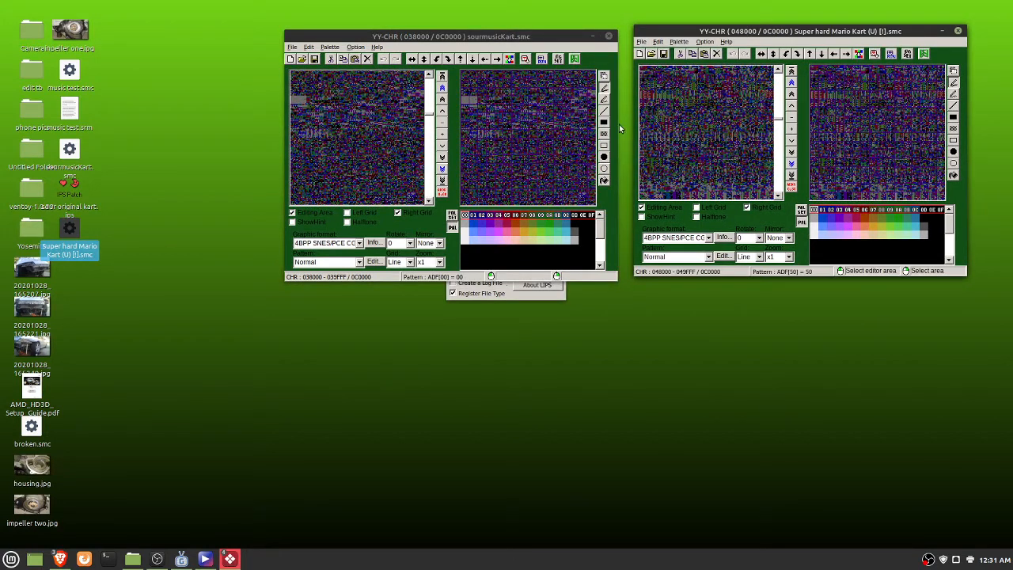
pyautogui.click(443, 175)
pyautogui.click(443, 175)
pyautogui.click(442, 175)
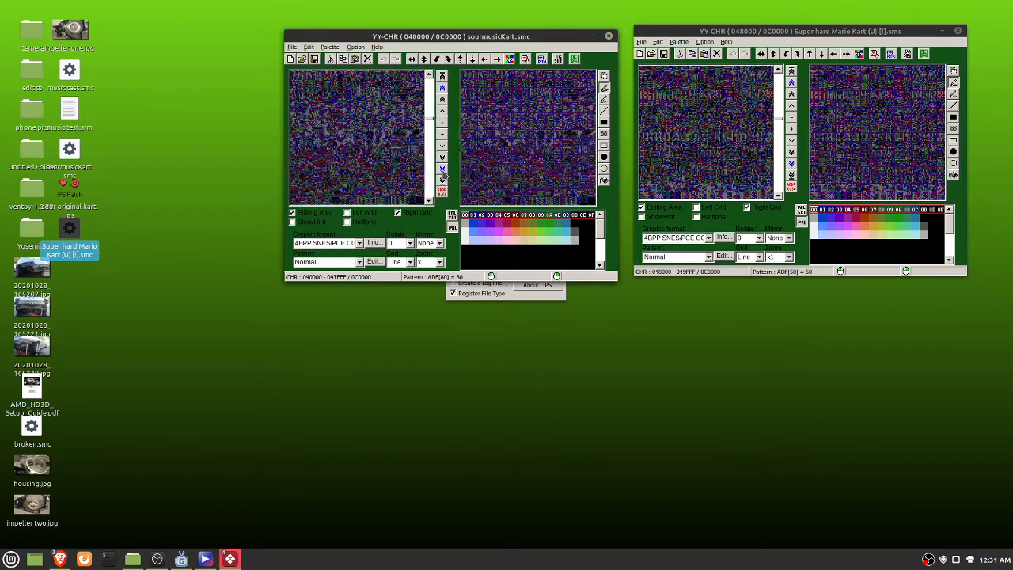
pyautogui.click(443, 175)
pyautogui.click(442, 175)
pyautogui.click(442, 175)
pyautogui.click(443, 175)
pyautogui.click(443, 175)
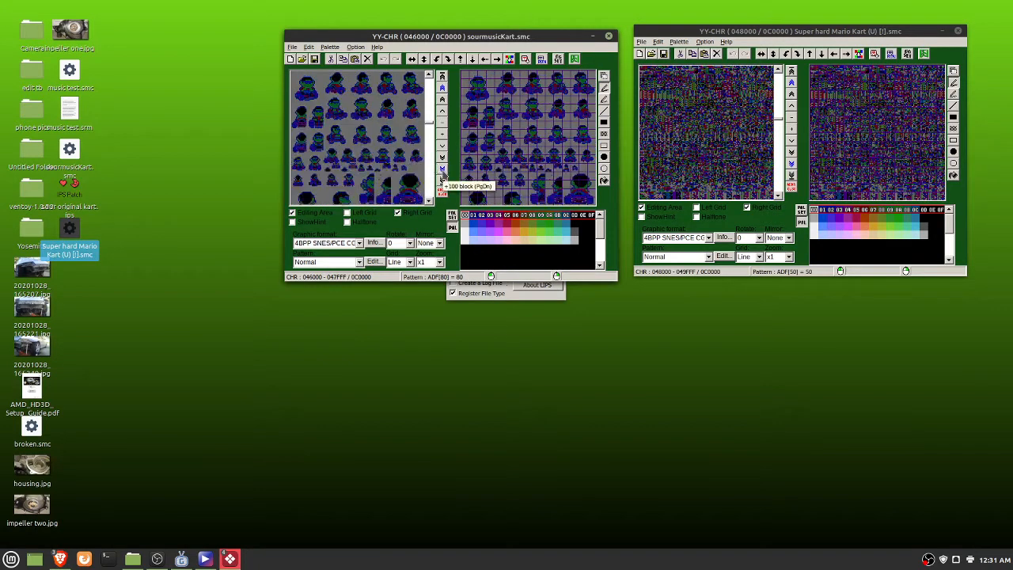
pyautogui.click(443, 175)
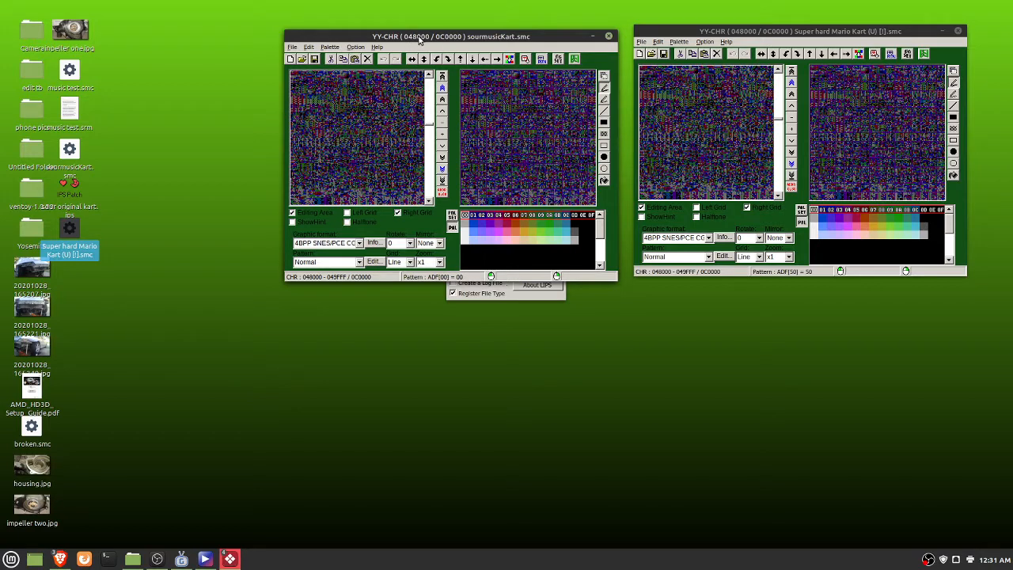
# Go back to address 044000 in sourmusicKart.smc and examine its graphics from there to the driver sprites at 051600
pyautogui.moveTo(760, 35)
pyautogui.mouseDown()
pyautogui.moveTo(745, 36)
pyautogui.moveTo(756, 36)
pyautogui.mouseUp()
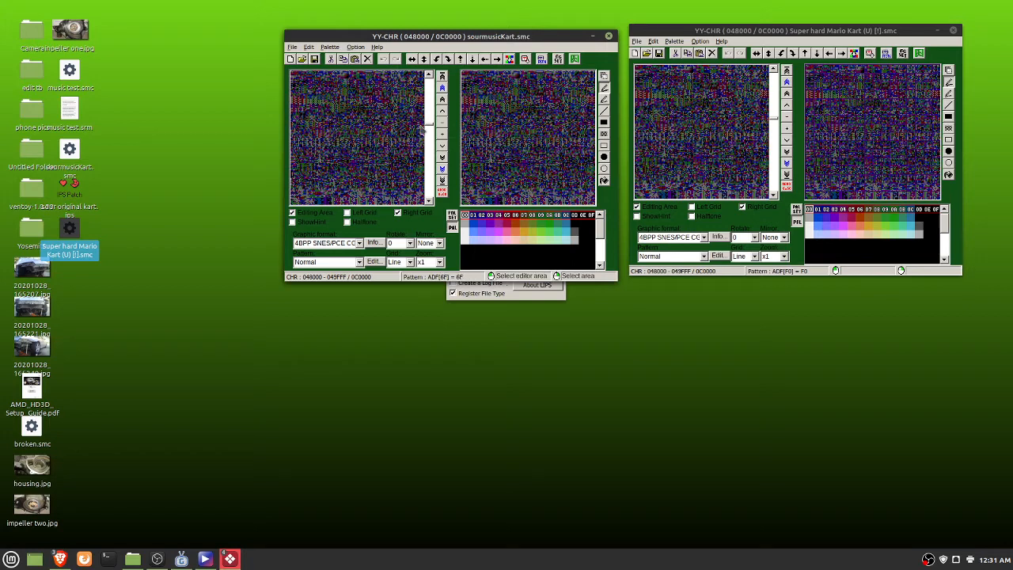
pyautogui.moveTo(431, 124); pyautogui.dragTo(432, 123)
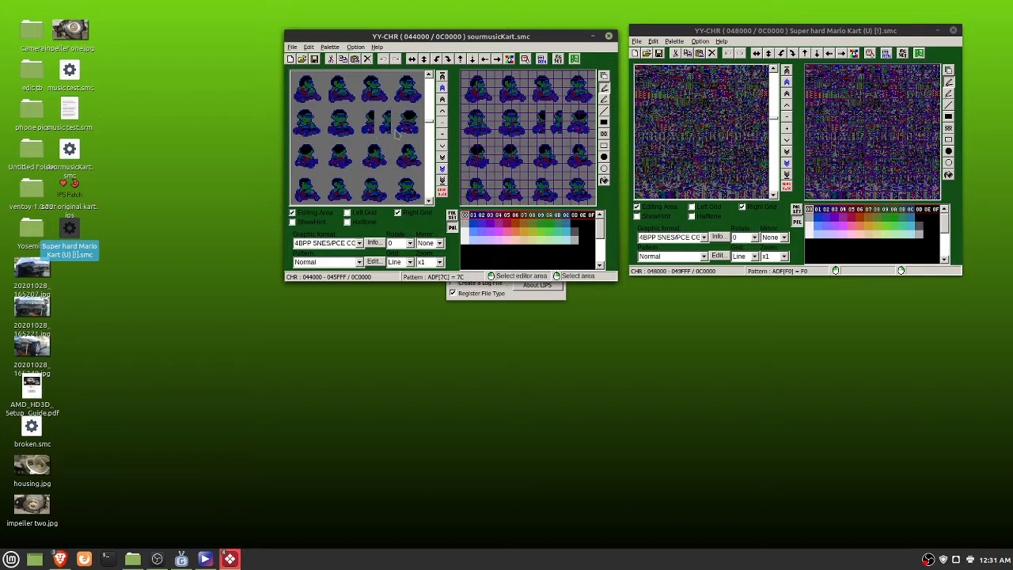
pyautogui.scroll(-6, 434, 204)
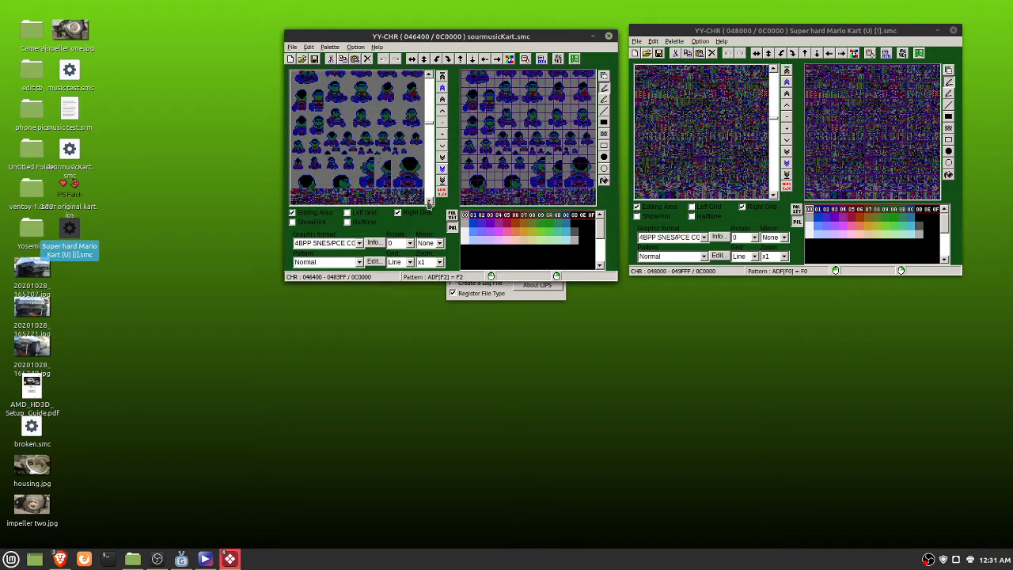
pyautogui.scroll(-4, 430, 204)
pyautogui.scroll(-1, 430, 204)
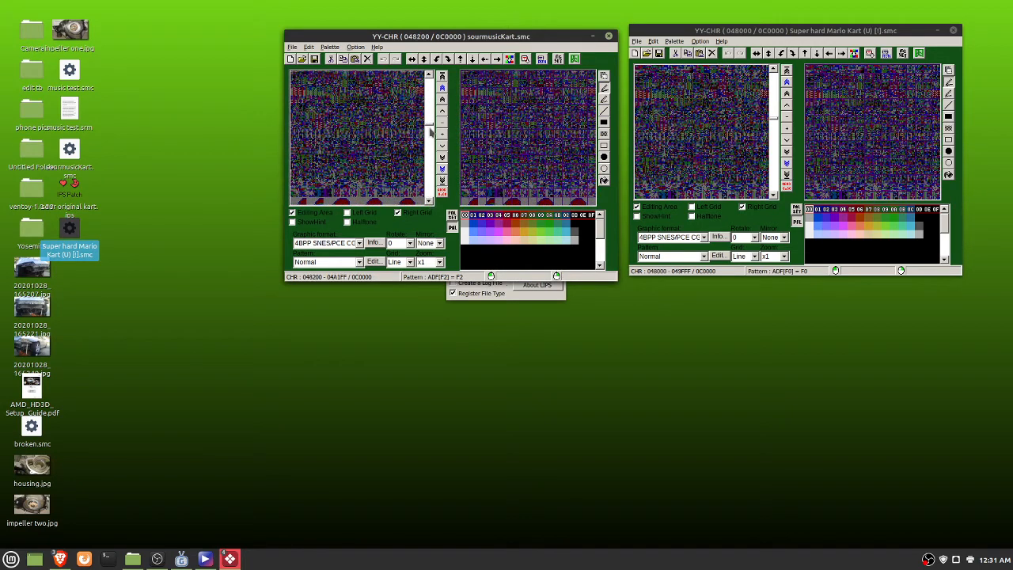
pyautogui.scroll(-1, 432, 128)
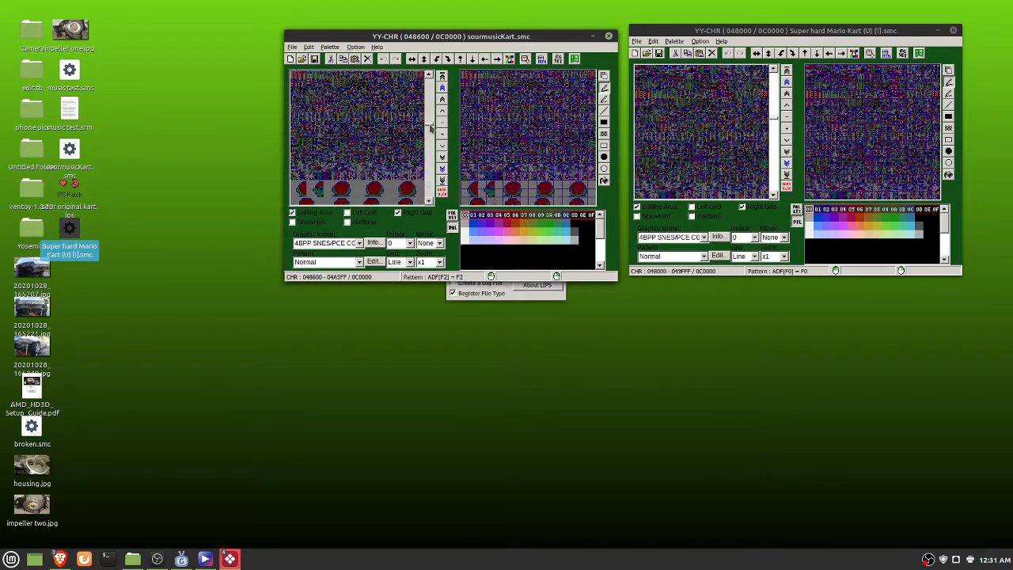
pyautogui.moveTo(432, 128); pyautogui.dragTo(432, 131)
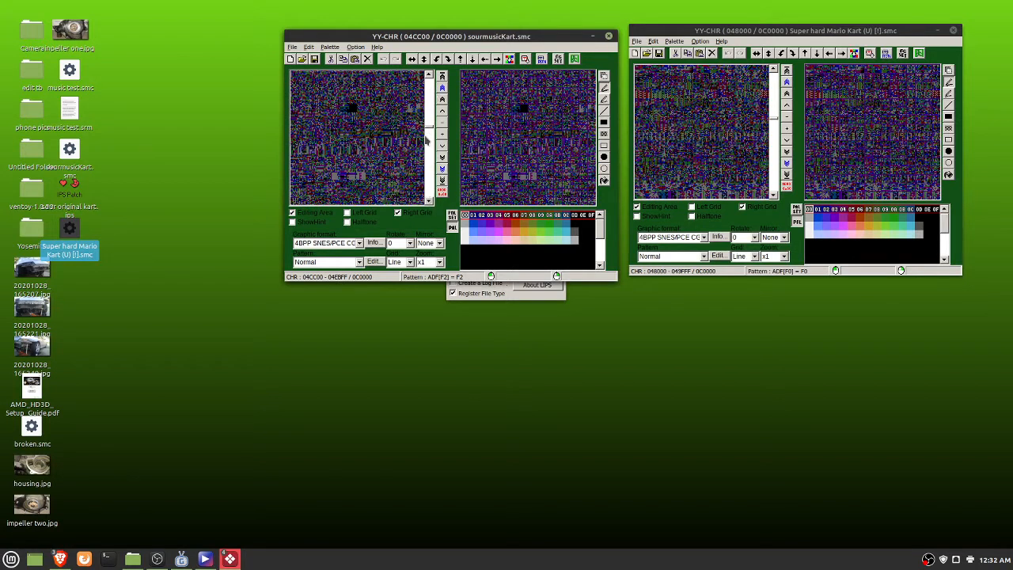
pyautogui.click(430, 202)
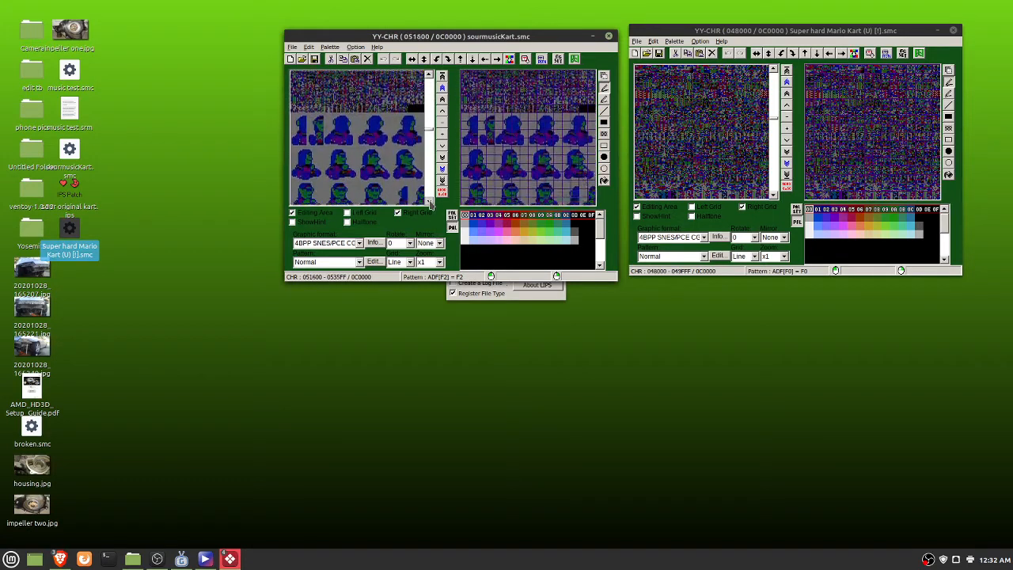
# Return sourmusicKart.smc to address 048000 and compare its data block with the same block of the Super hard Mario Kart ROM
pyautogui.click(443, 89)
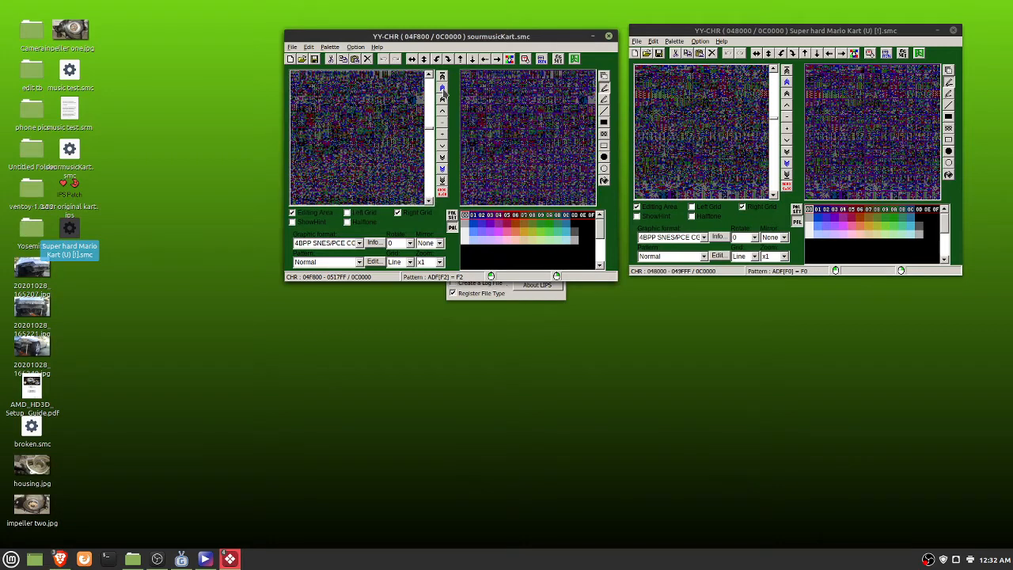
pyautogui.click(443, 89)
pyautogui.click(443, 92)
pyautogui.click(443, 91)
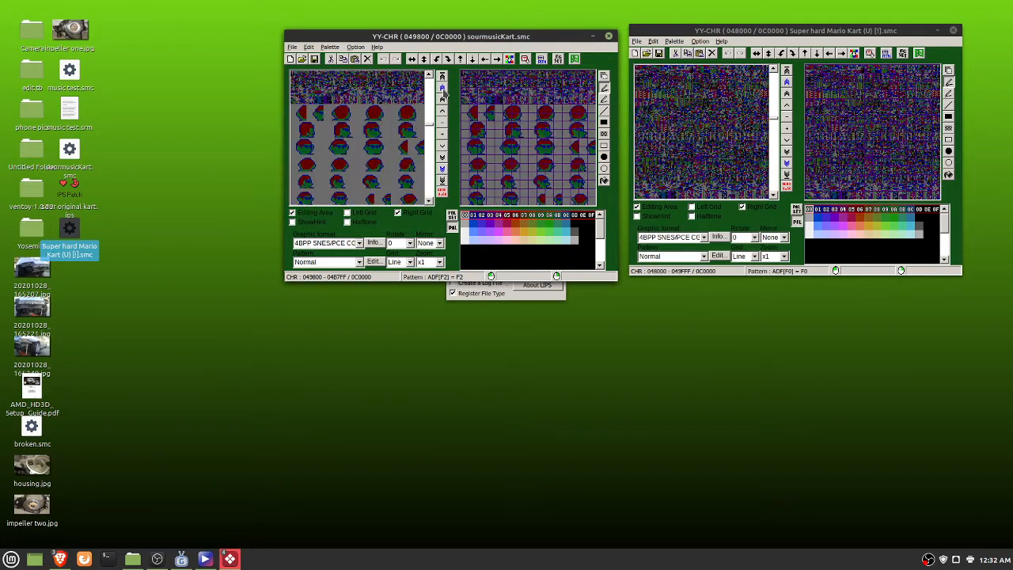
pyautogui.click(443, 92)
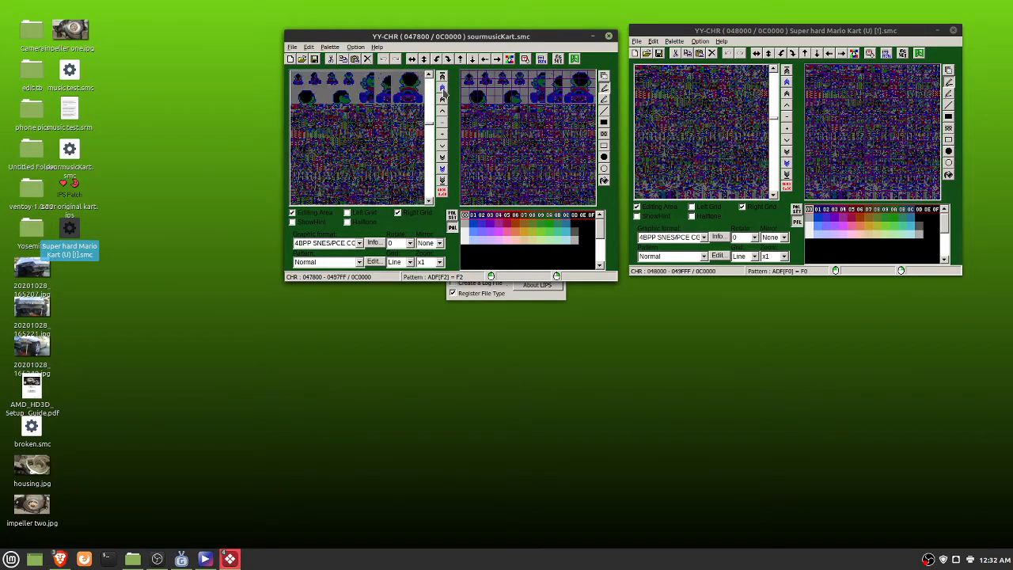
pyautogui.click(429, 203)
pyautogui.click(429, 202)
pyautogui.click(429, 203)
pyautogui.click(429, 203)
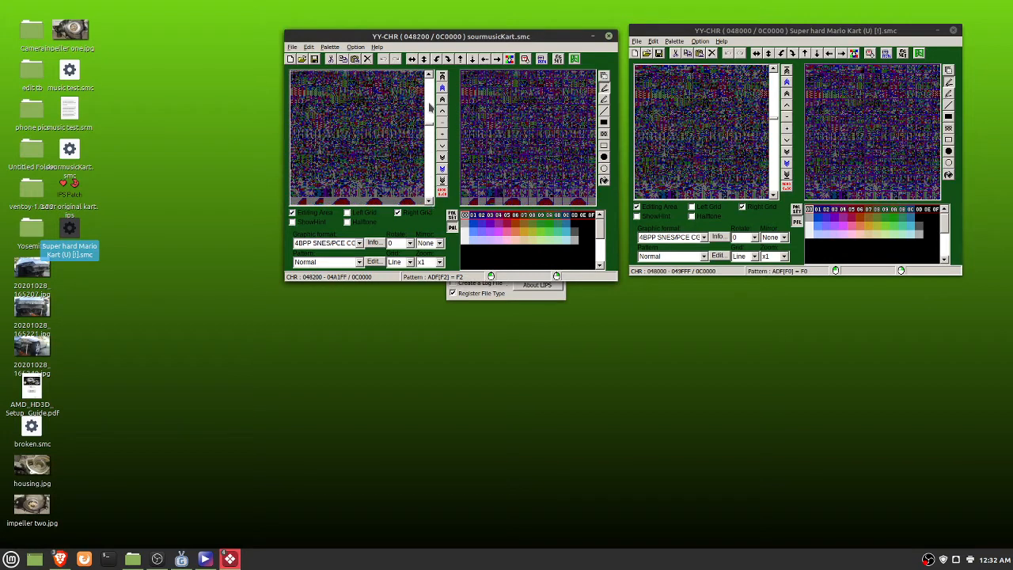
pyautogui.click(429, 76)
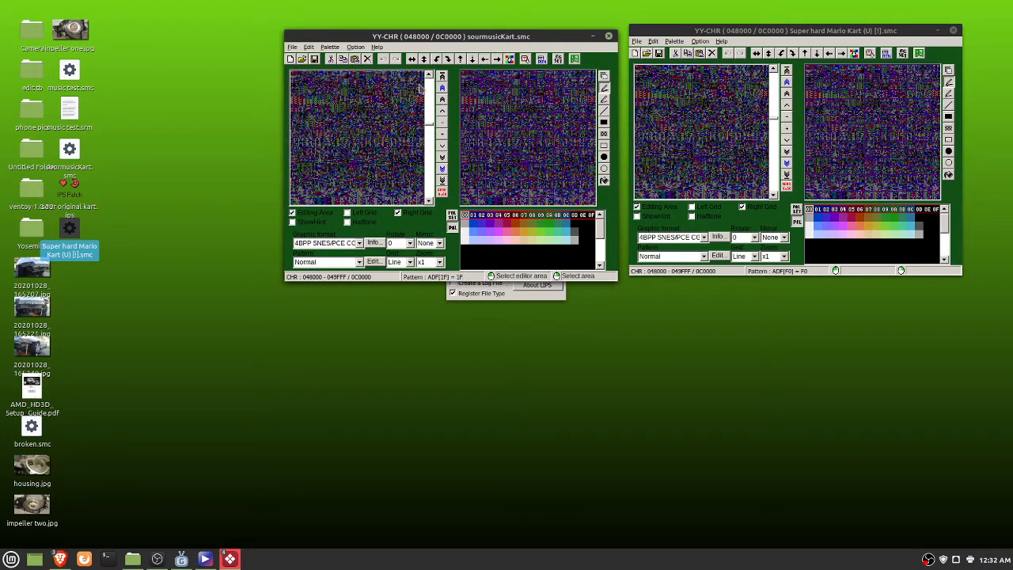
pyautogui.click(378, 144)
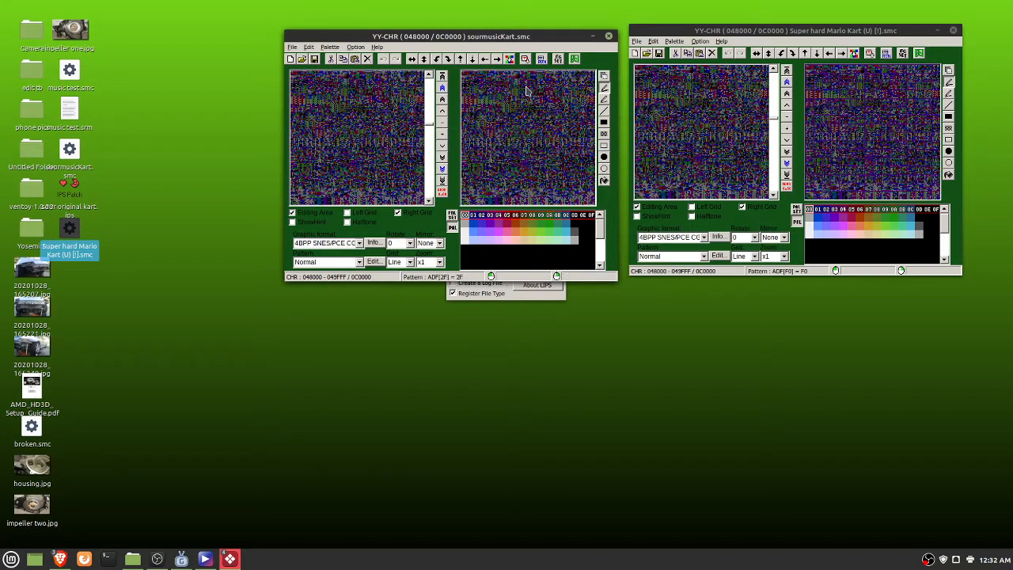
pyautogui.click(707, 134)
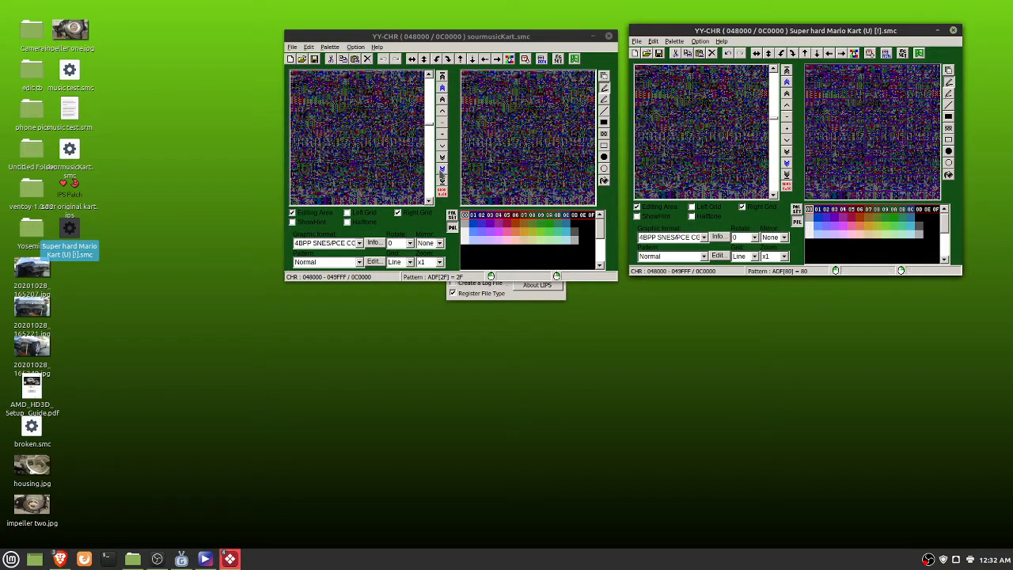
# Advance sourmusicKart.smc to address 04C800, just past the SOURMUSIC.NET PRESENTS graphic
pyautogui.click(441, 171)
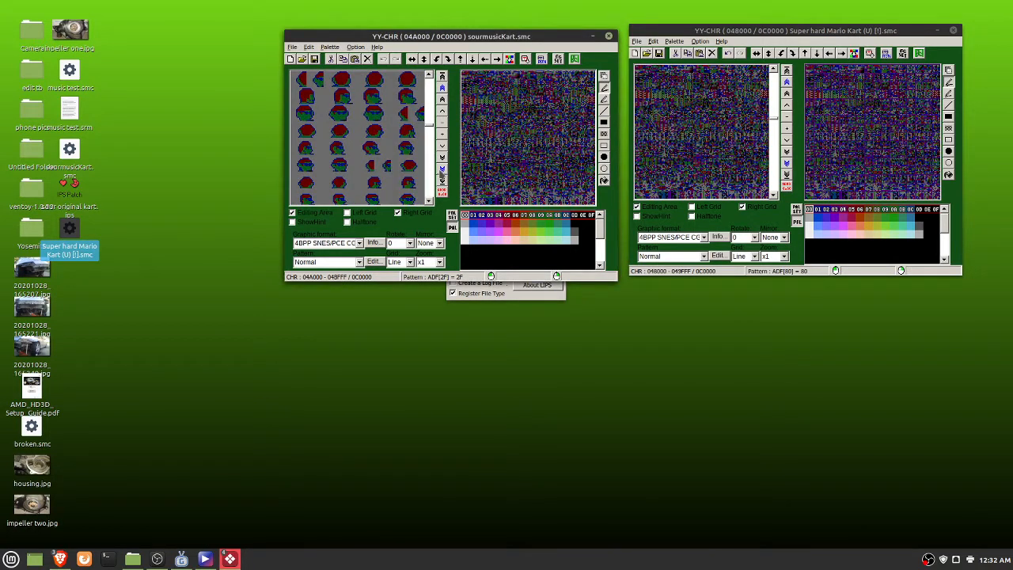
pyautogui.click(441, 171)
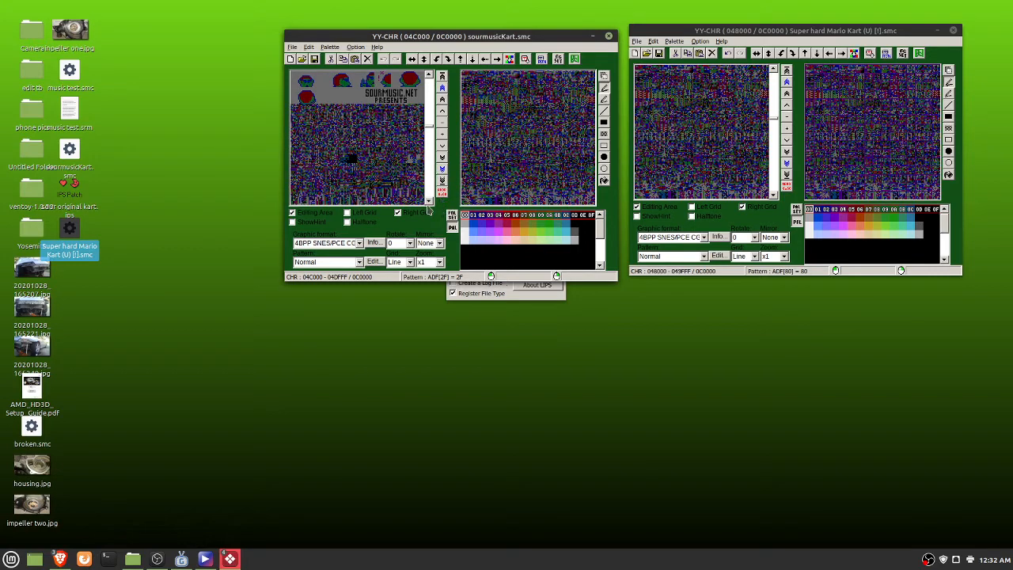
pyautogui.click(428, 202)
pyautogui.click(428, 202)
pyautogui.click(428, 202)
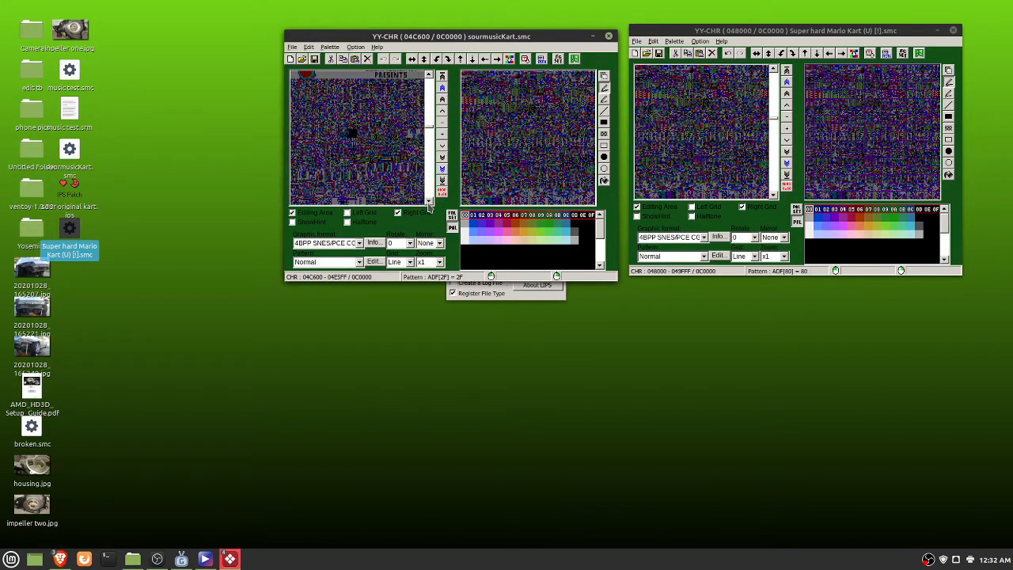
pyautogui.click(428, 202)
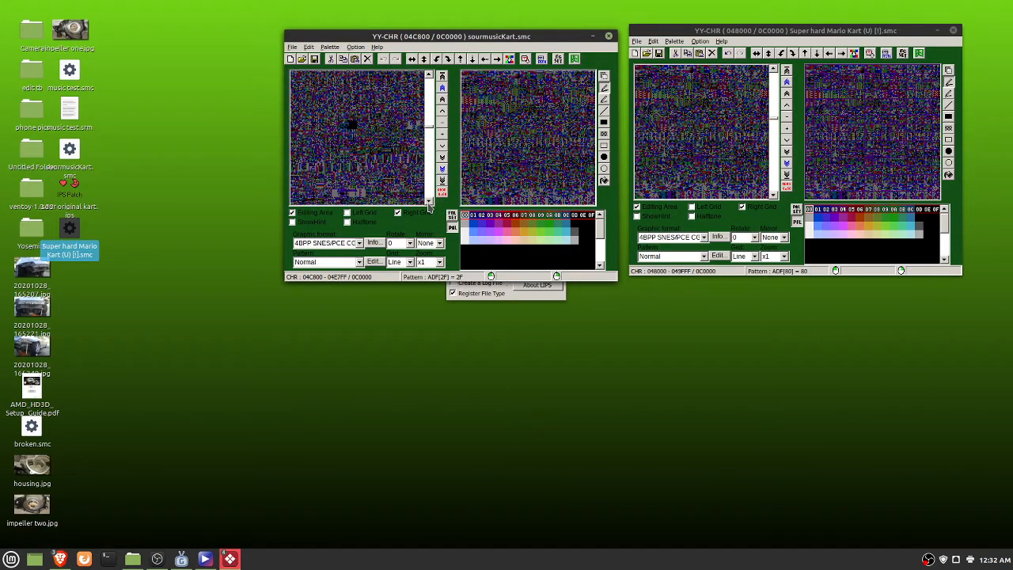
# Advance the Super hard Mario Kart ROM to address 04C800, just past the Nintendo logo
pyautogui.click(787, 164)
pyautogui.click(787, 164)
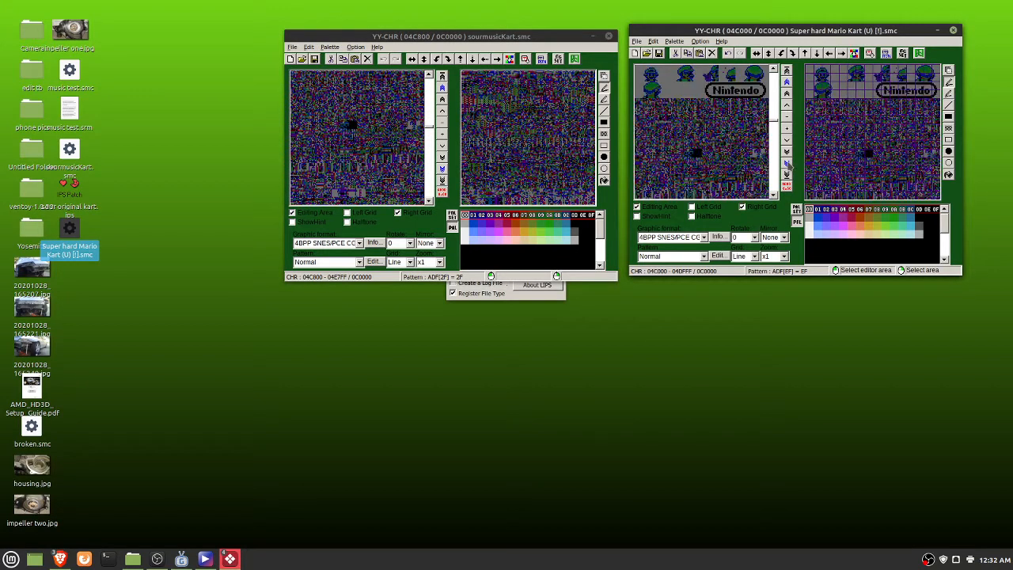
pyautogui.click(775, 196)
pyautogui.click(775, 195)
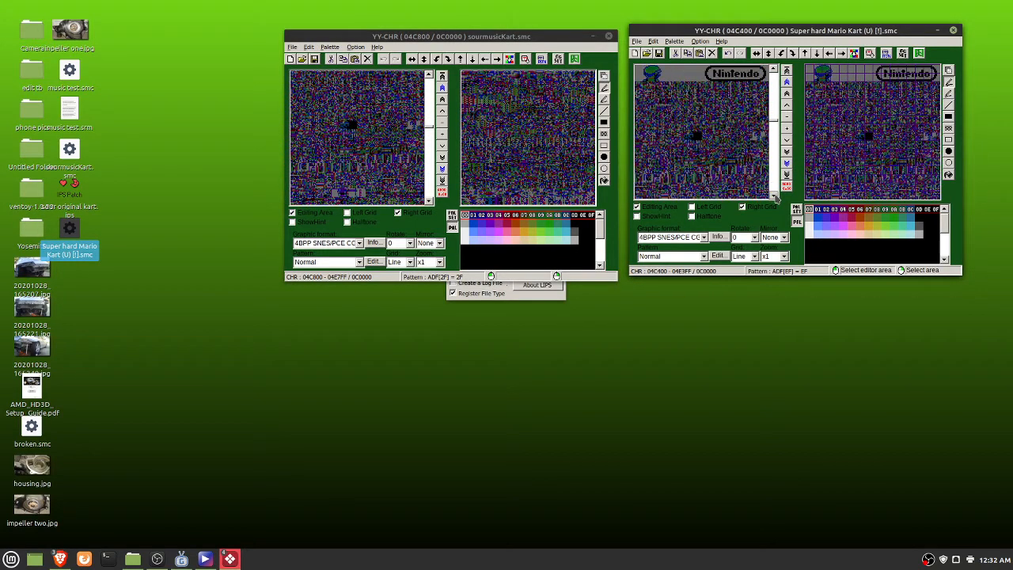
pyautogui.click(776, 196)
pyautogui.click(775, 195)
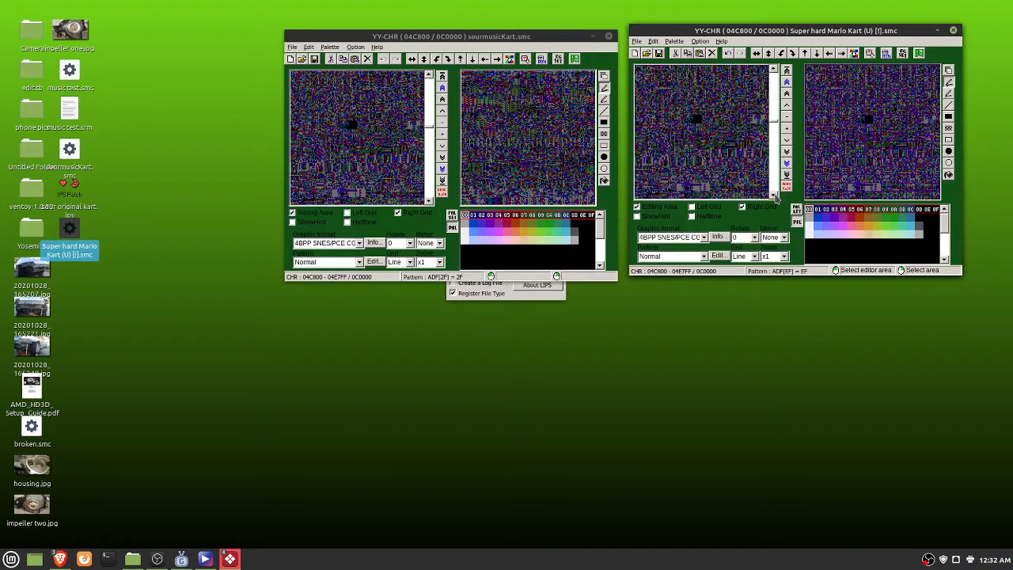
# Compare the data blocks at 04C800 in both ROMs and advance each one to address 04E800
pyautogui.click(410, 43)
pyautogui.click(383, 141)
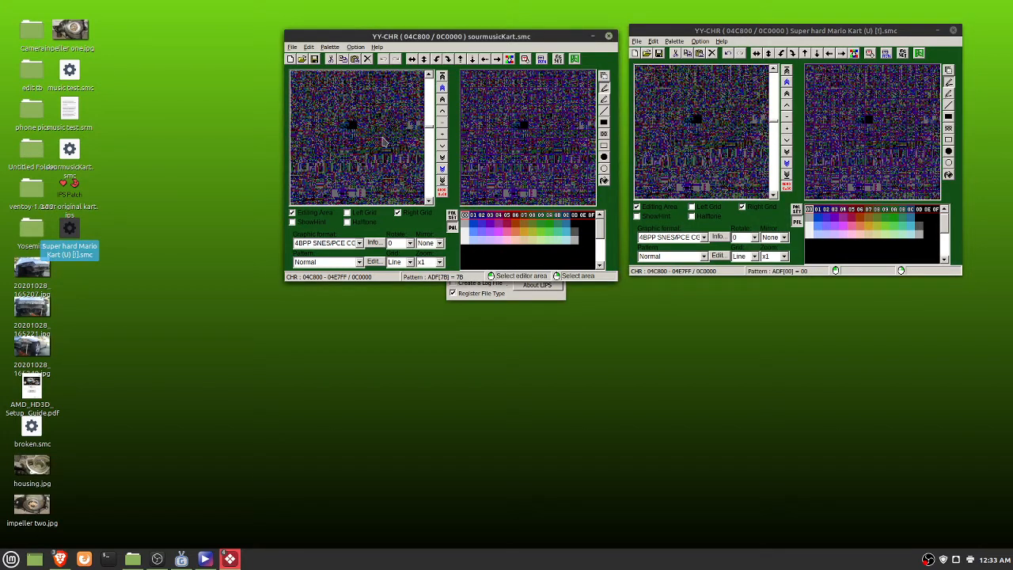
pyautogui.click(716, 133)
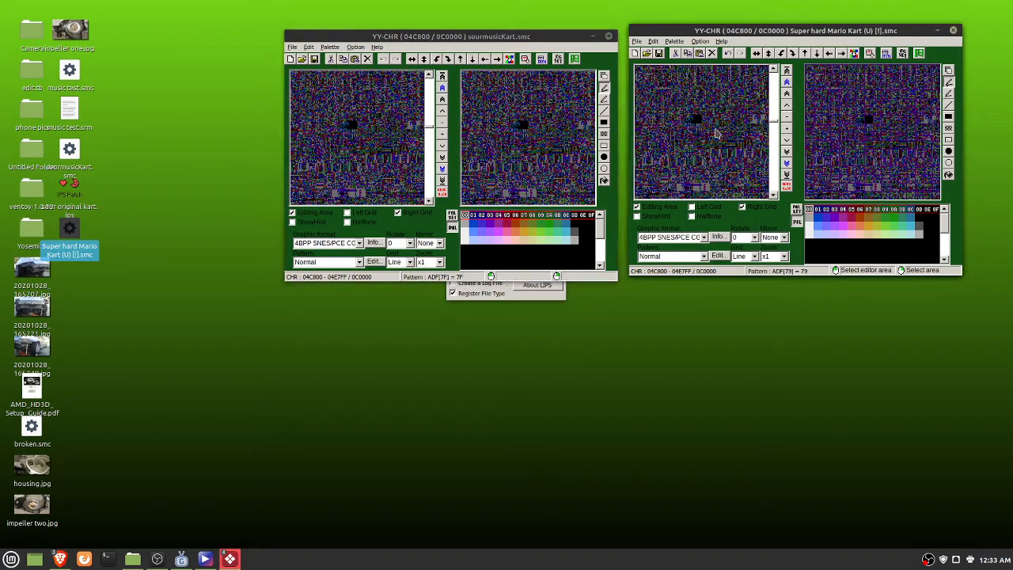
pyautogui.click(442, 175)
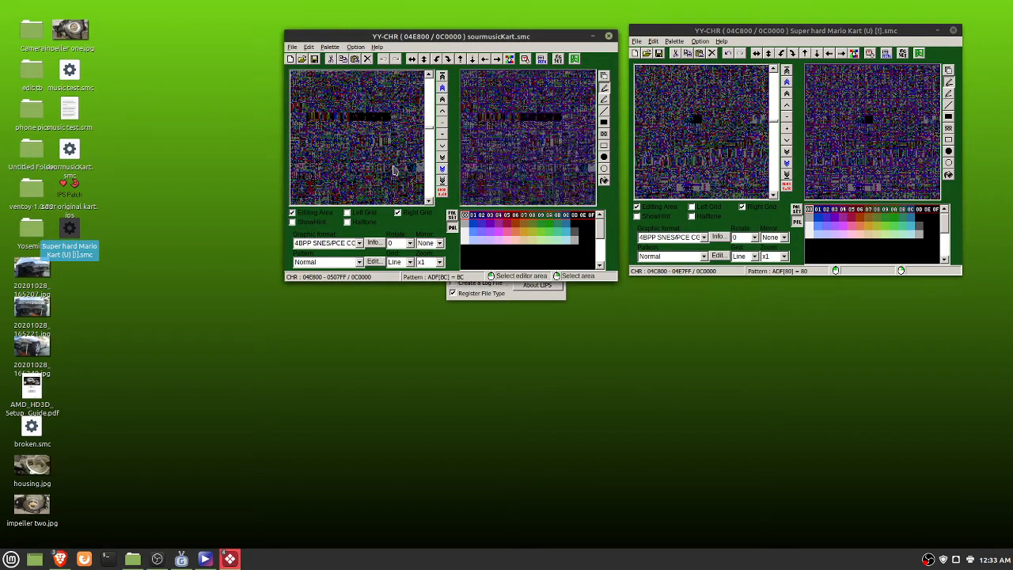
pyautogui.click(787, 168)
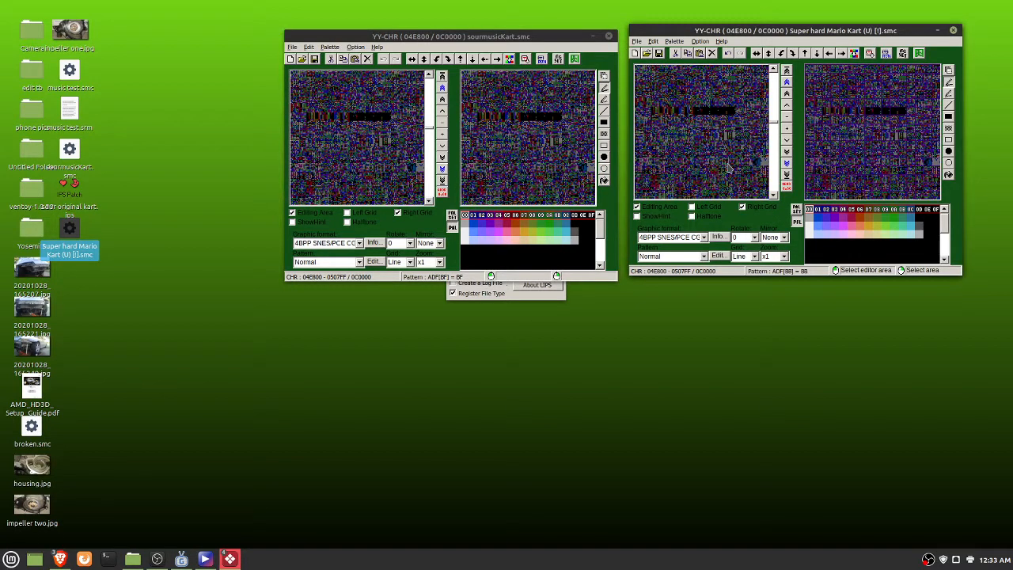
# Move sourmusicKart.smc to address 050000 so that its view ends just before the next driver sprites
pyautogui.click(443, 171)
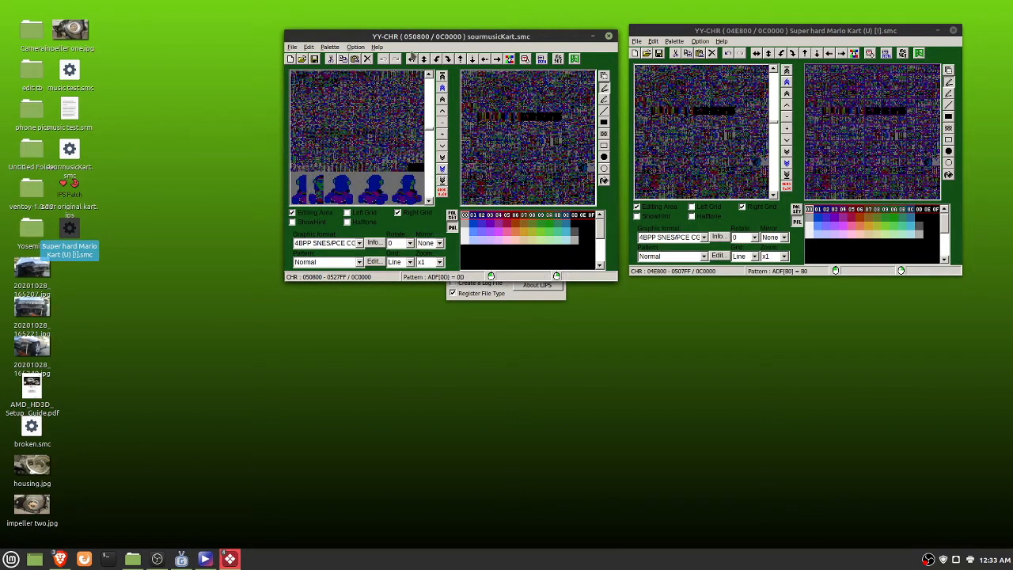
pyautogui.click(429, 76)
pyautogui.click(430, 76)
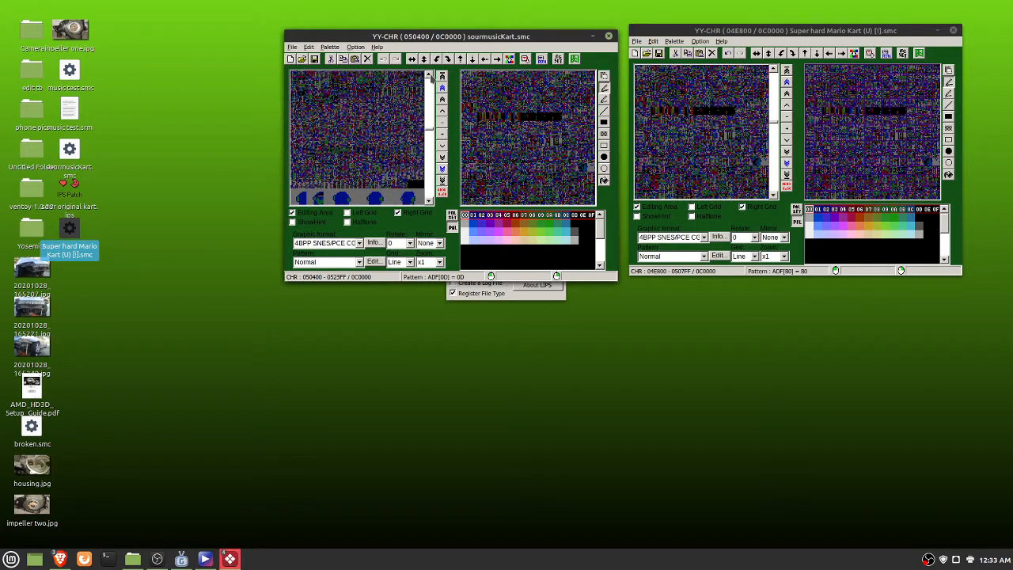
pyautogui.click(430, 76)
pyautogui.click(430, 76)
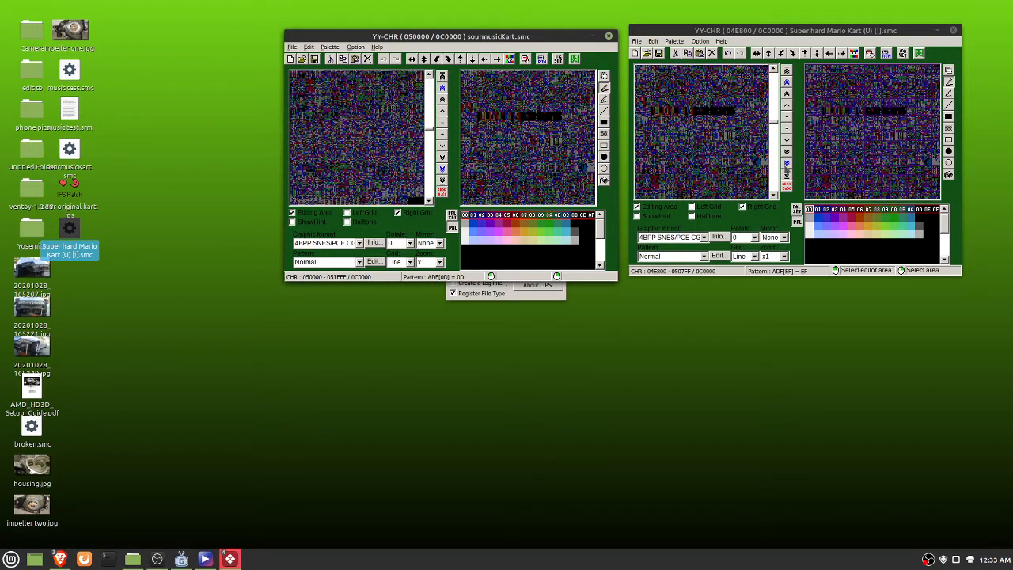
# Move the Super hard Mario Kart ROM to address 050000 so that its view ends just before its driver sprites
pyautogui.click(787, 165)
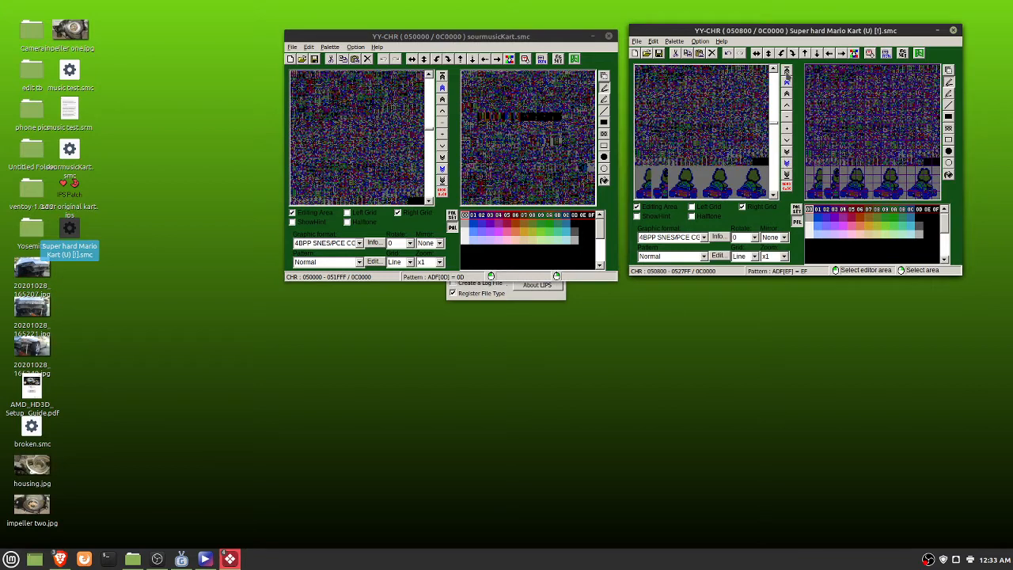
pyautogui.click(775, 73)
pyautogui.click(775, 73)
pyautogui.click(774, 73)
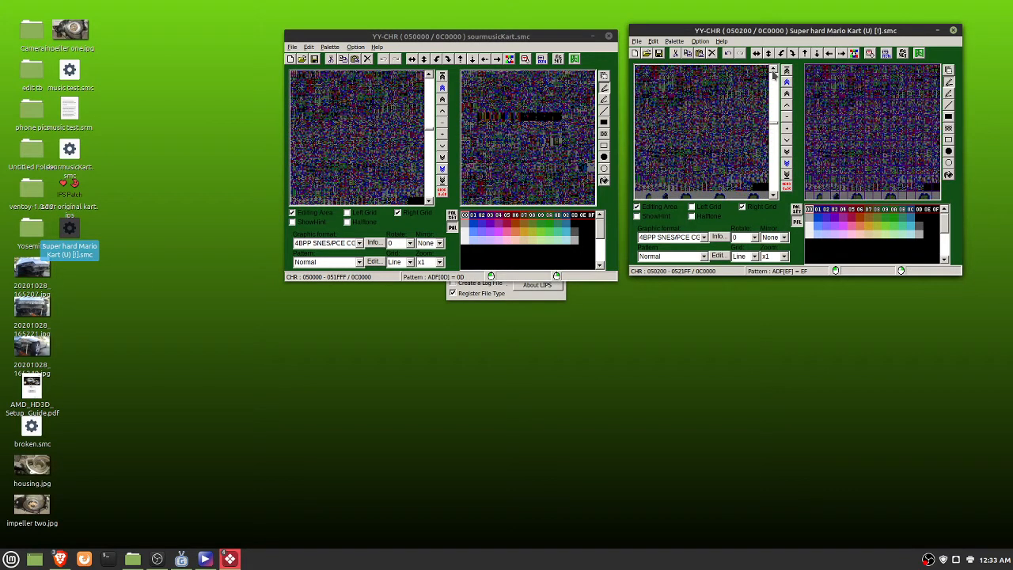
pyautogui.click(774, 73)
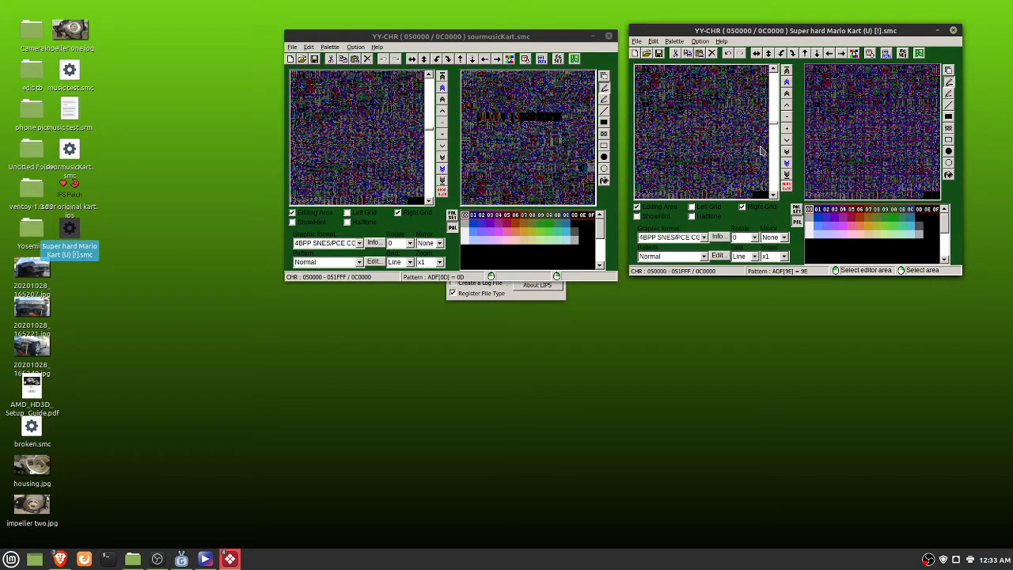
# Copy the data block at 050000 from sourmusicKart.smc and paste it into the Super hard Mario Kart ROM at the same address
pyautogui.click(409, 41)
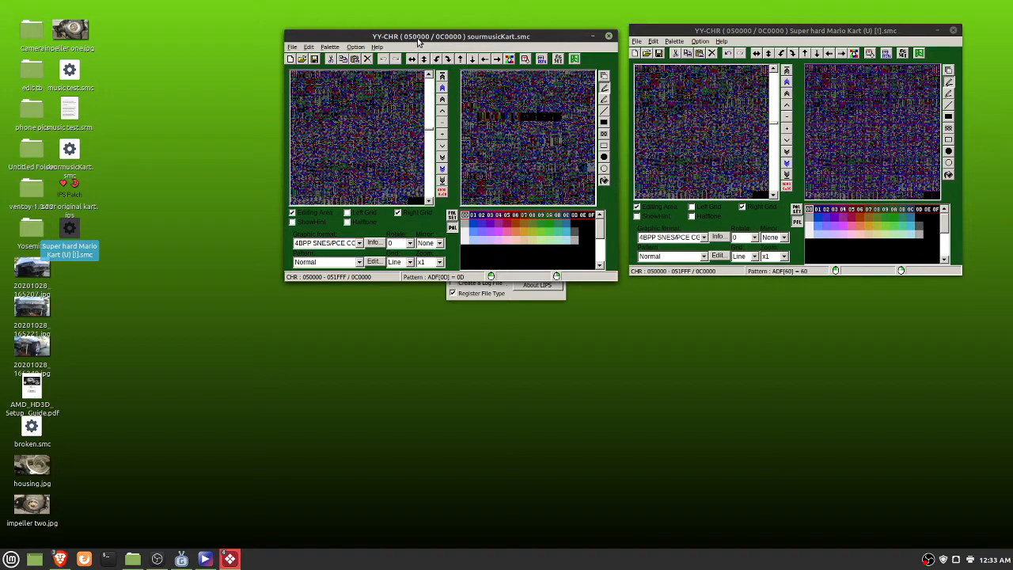
pyautogui.click(737, 36)
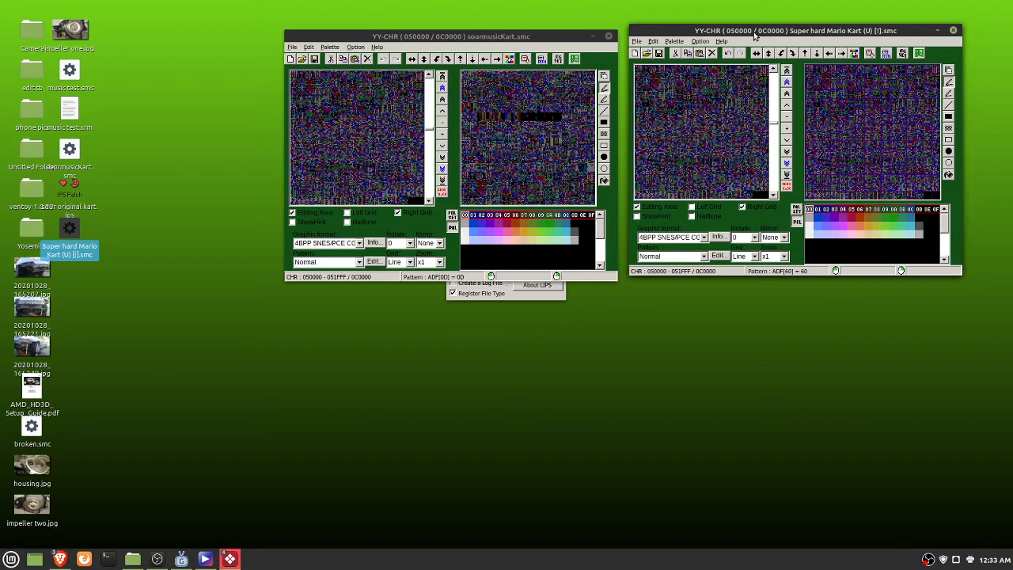
pyautogui.click(388, 163)
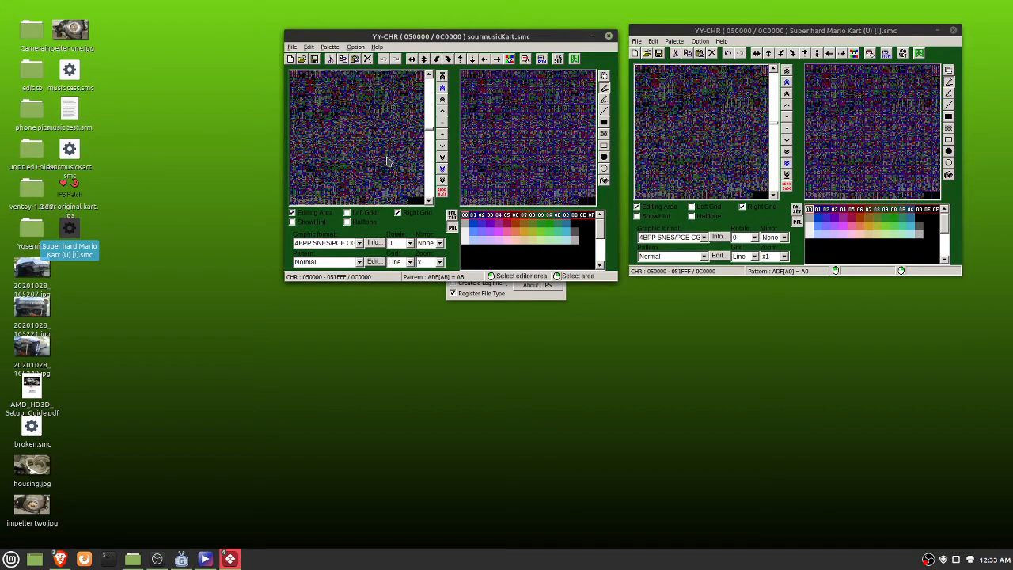
pyautogui.click(732, 139)
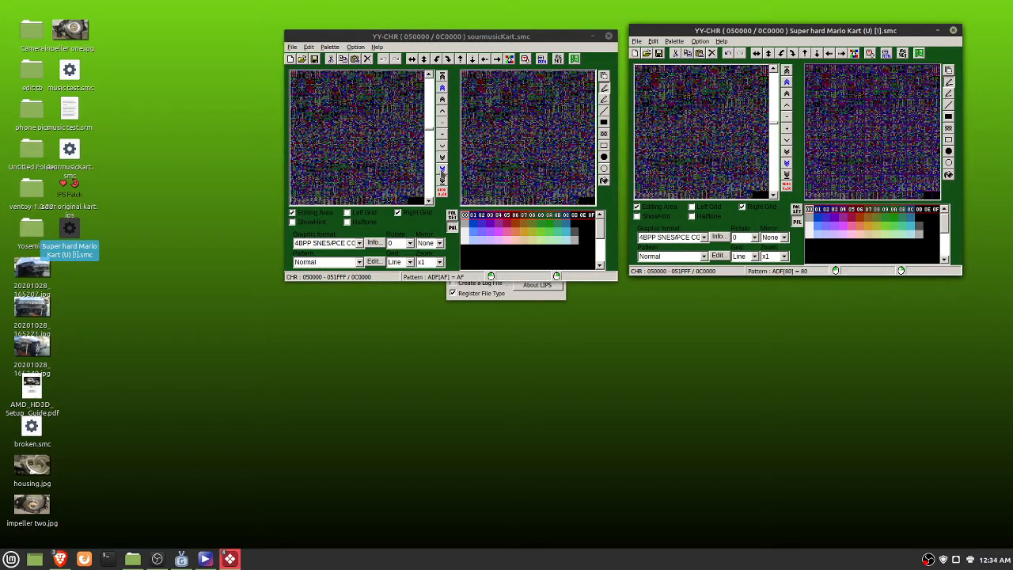
# Advance sourmusicKart.smc past the driver sprites to address 058000 and copy the data block there
pyautogui.click(442, 168)
pyautogui.click(442, 169)
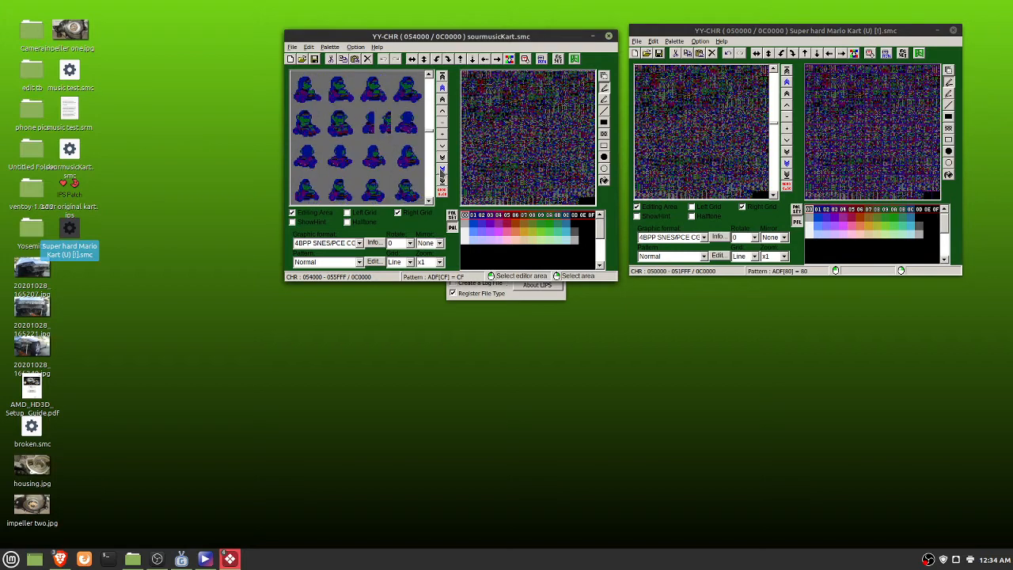
pyautogui.click(441, 169)
pyautogui.click(441, 169)
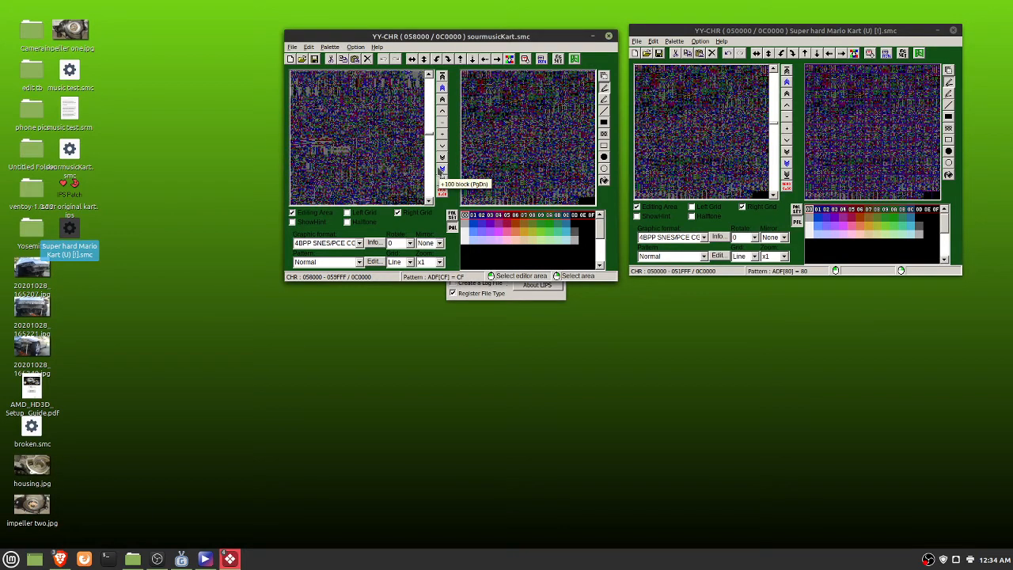
pyautogui.click(396, 160)
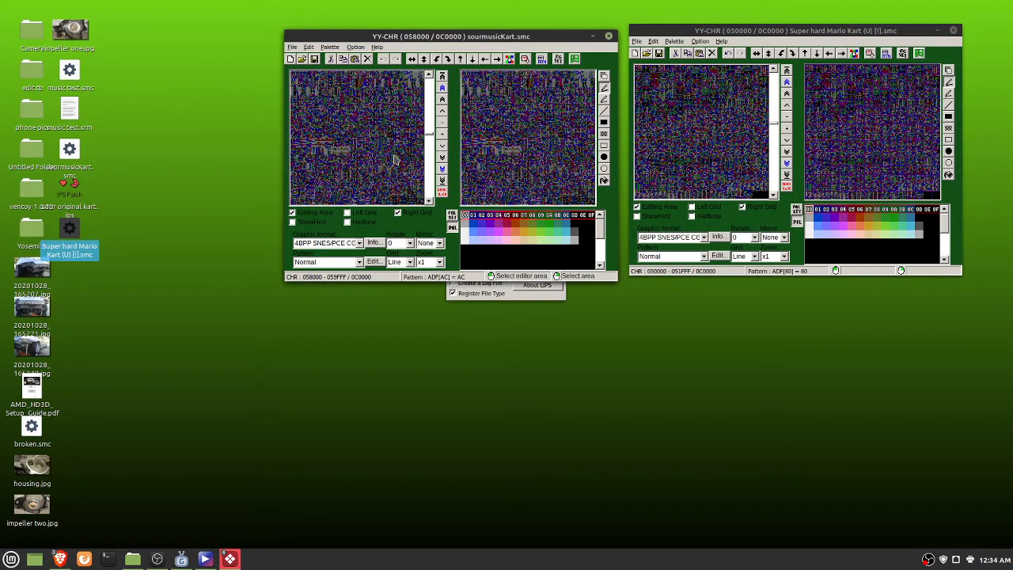
# Advance the Super hard Mario Kart ROM past its driver sprites to address 058000 and paste the copied block
pyautogui.click(787, 167)
pyautogui.click(786, 167)
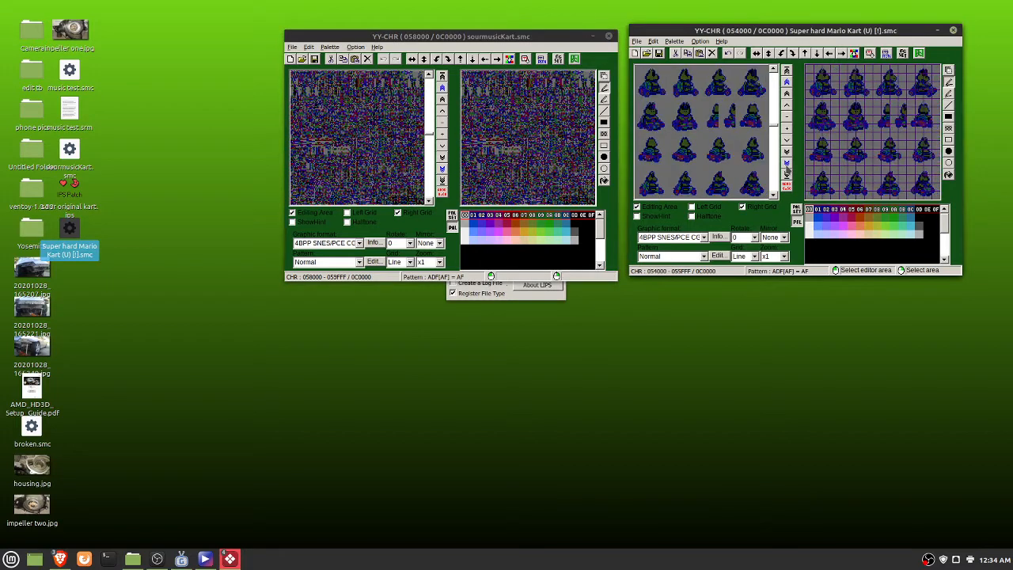
pyautogui.click(786, 166)
pyautogui.click(787, 167)
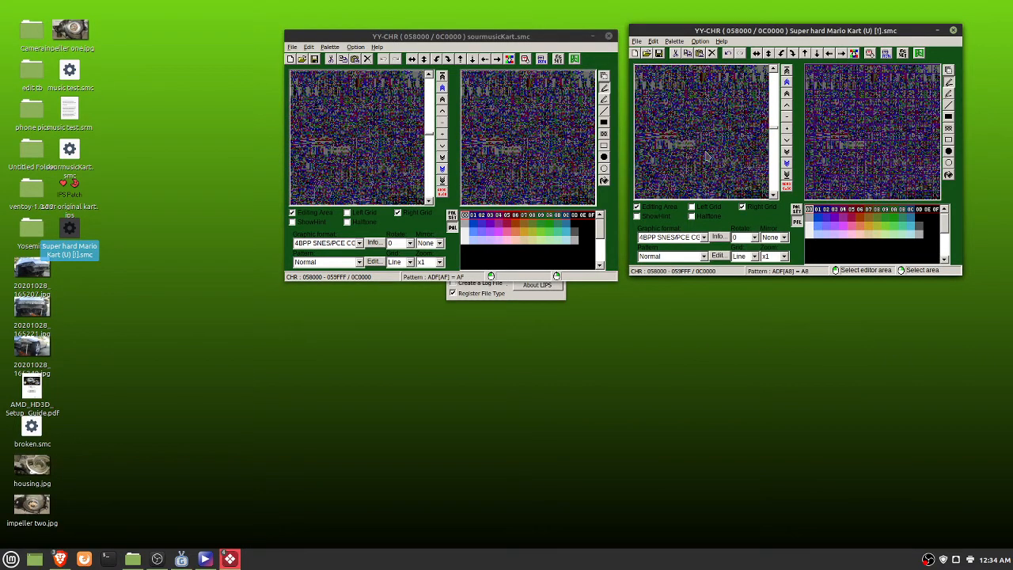
# Copy the data blocks at 05A000 and 05C000 from sourmusicKart.smc into the same addresses of the Super hard Mario Kart ROM
pyautogui.click(441, 168)
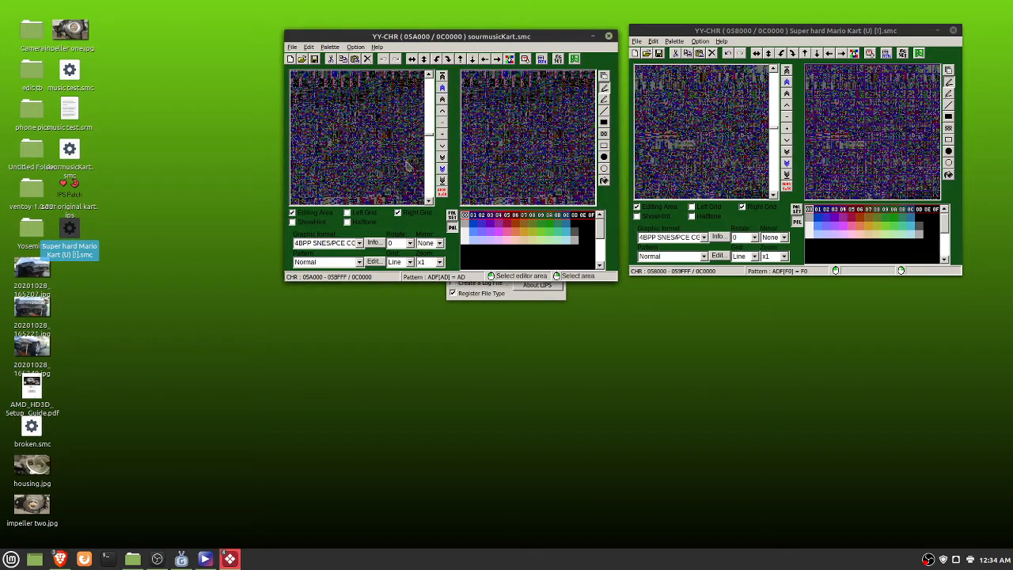
pyautogui.click(786, 163)
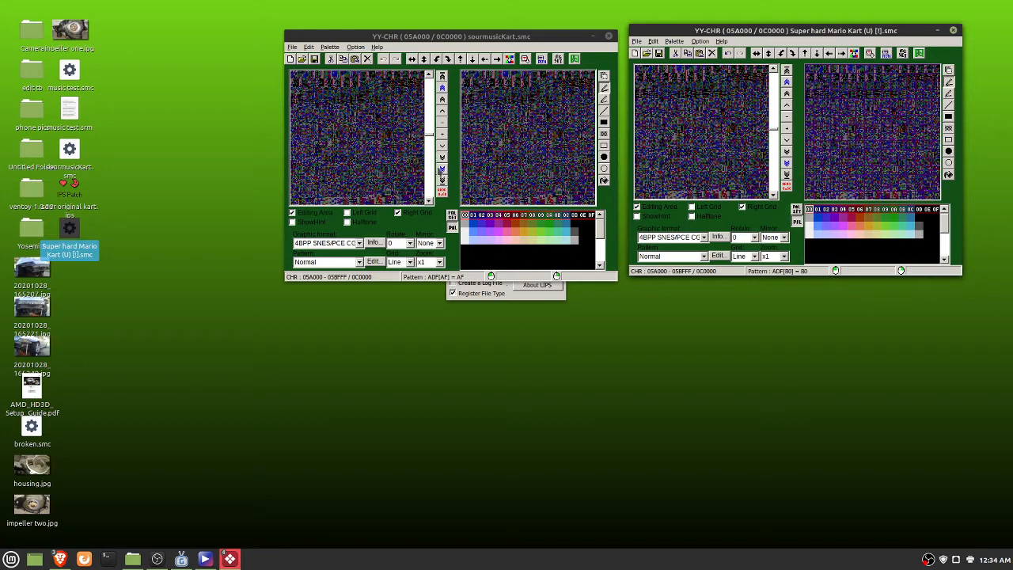
pyautogui.click(442, 169)
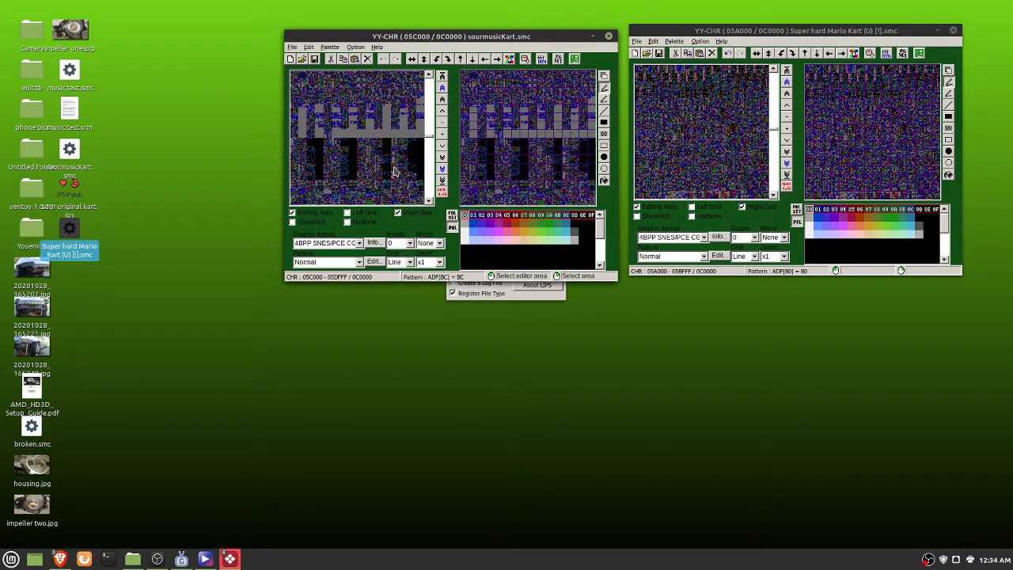
pyautogui.click(787, 163)
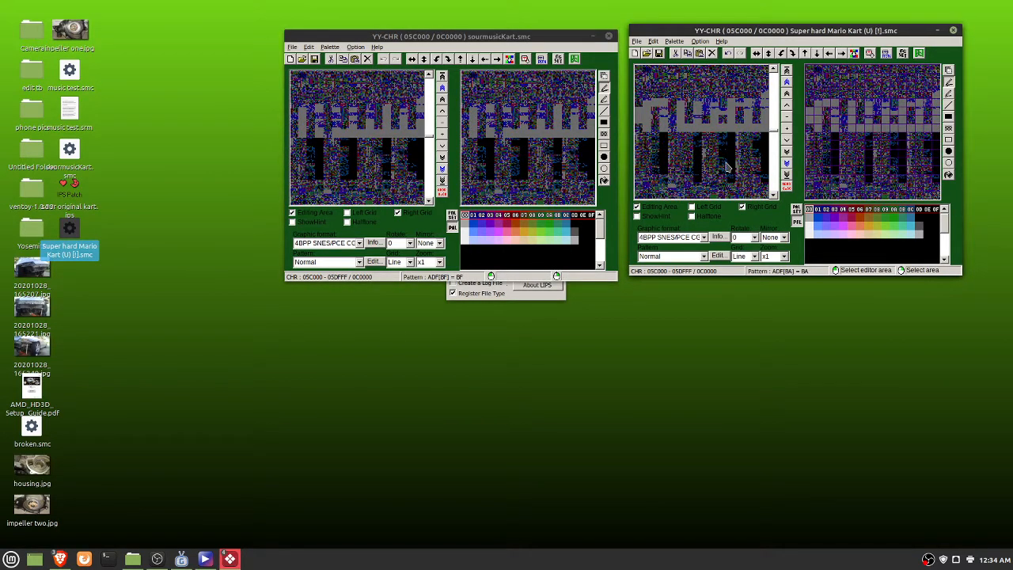
pyautogui.hotkey('ctrl', 'v')
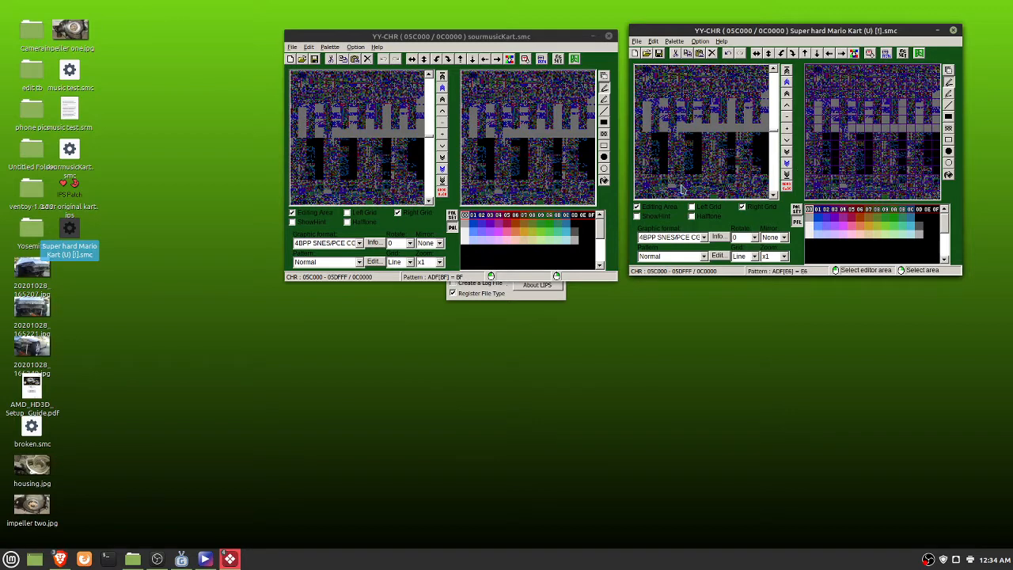
# Transfer the data blocks at 05E000 and 060000 from sourmusicKart.smc to the matching addresses in the Super hard Mario Kart ROM
pyautogui.click(442, 169)
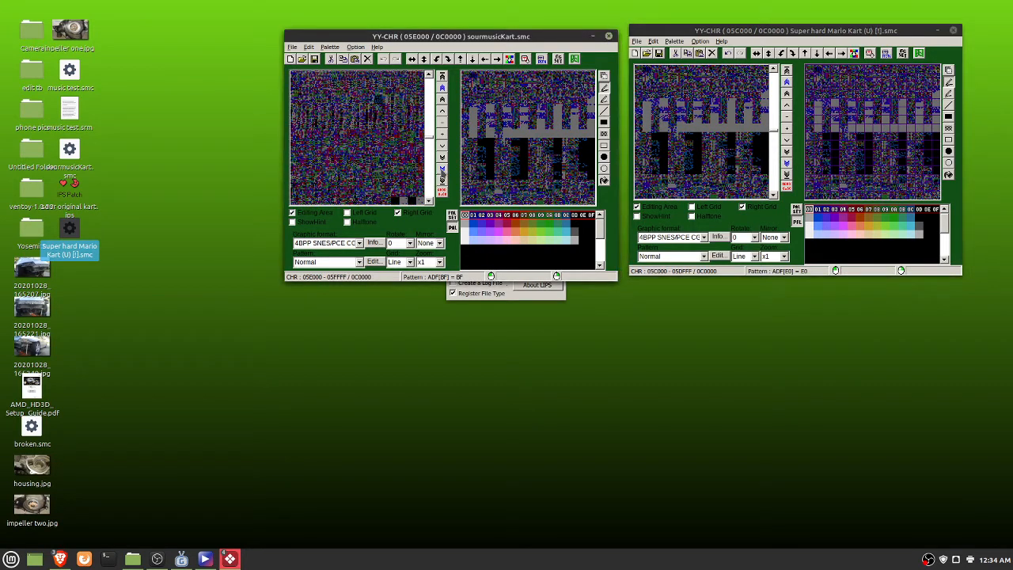
pyautogui.click(406, 169)
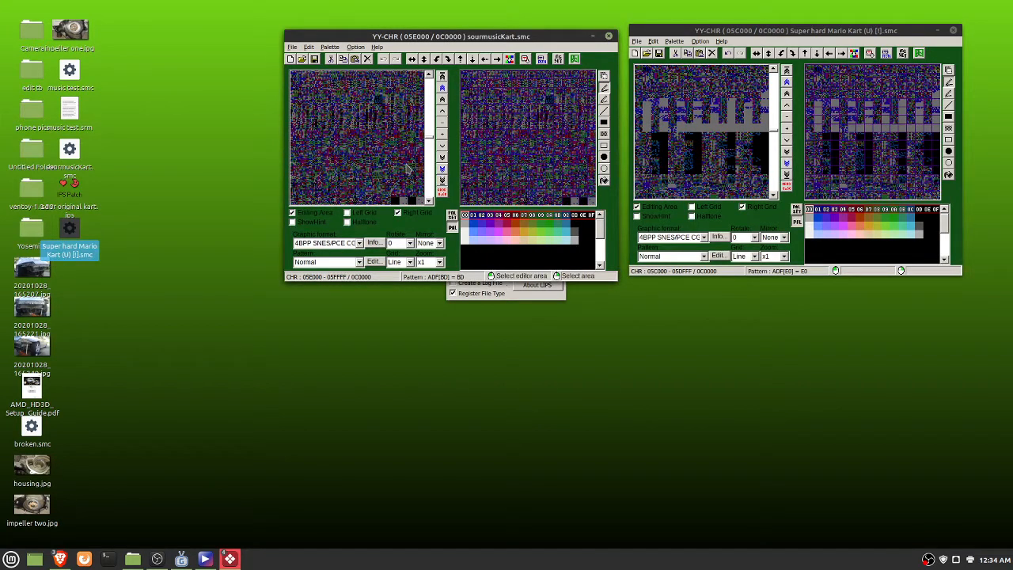
pyautogui.click(786, 163)
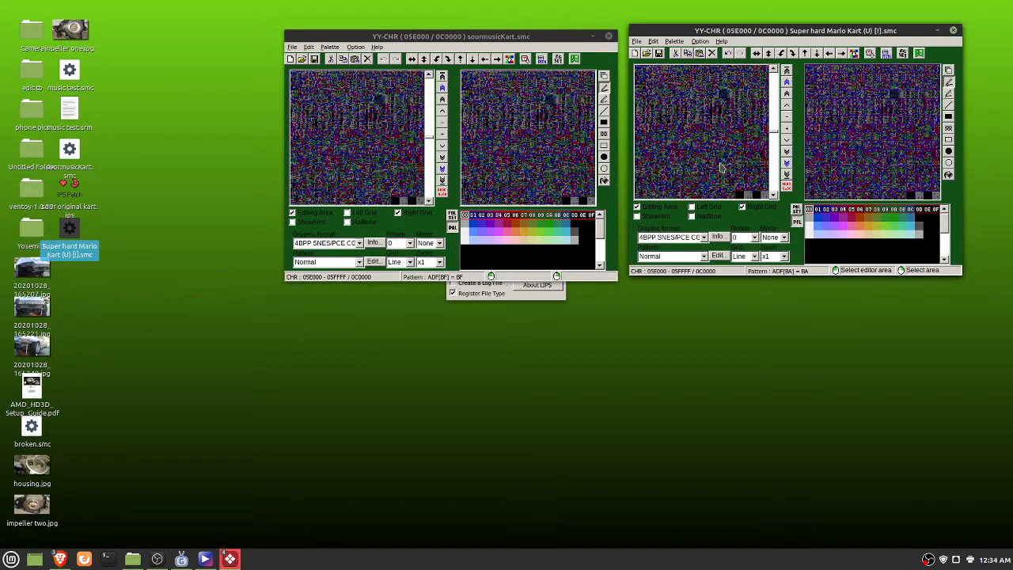
pyautogui.click(441, 170)
pyautogui.click(412, 170)
pyautogui.click(412, 171)
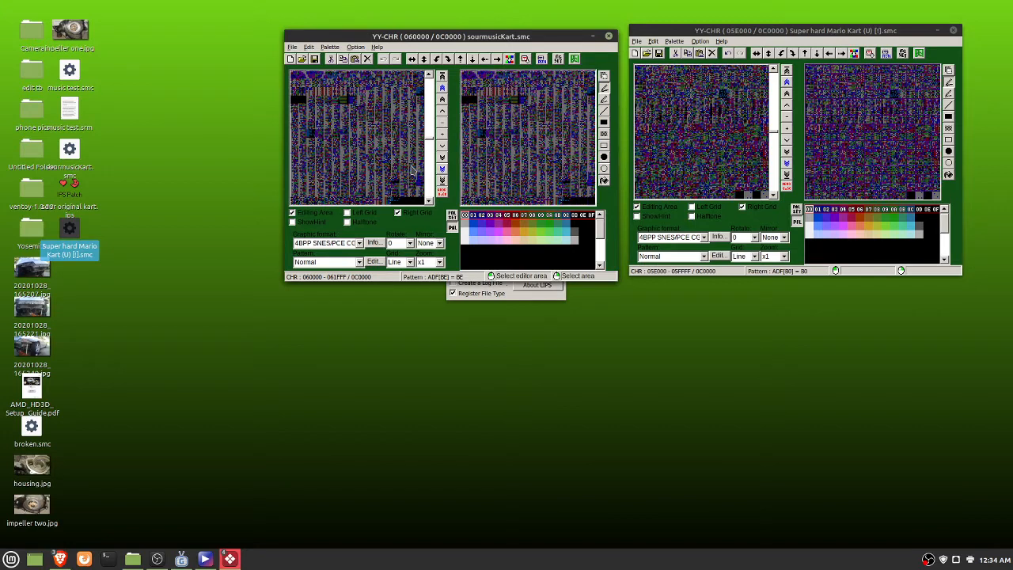
pyautogui.click(787, 164)
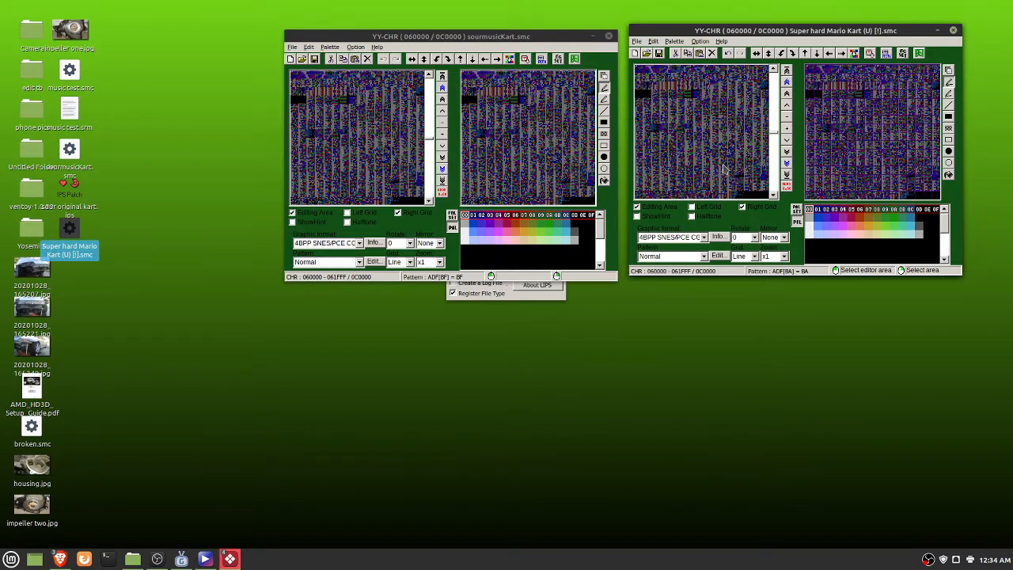
pyautogui.click(719, 171)
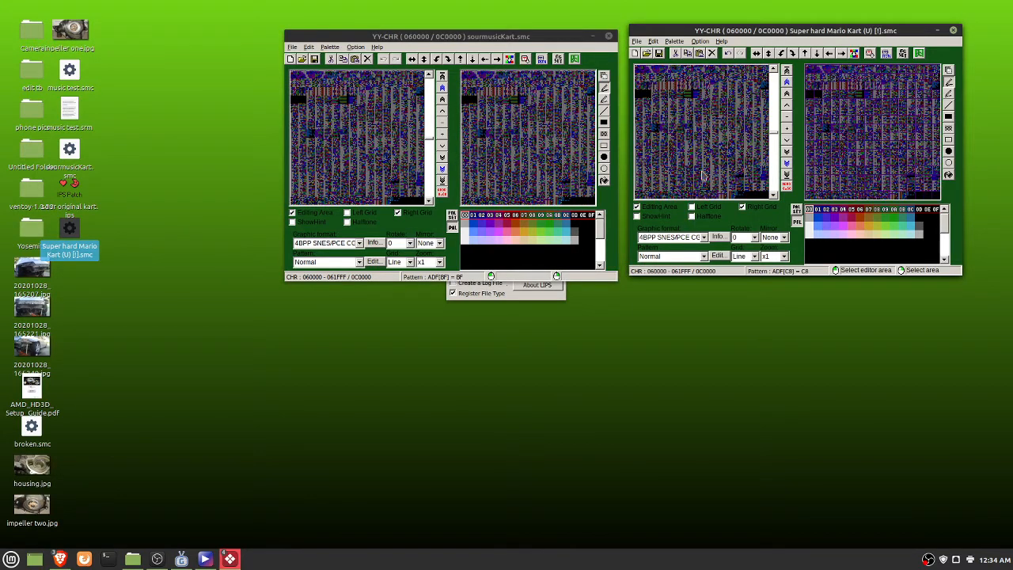
# Advance sourmusicKart.smc past the next set of driver sprites to address 068000 and copy the data block there
pyautogui.click(443, 170)
pyautogui.click(443, 169)
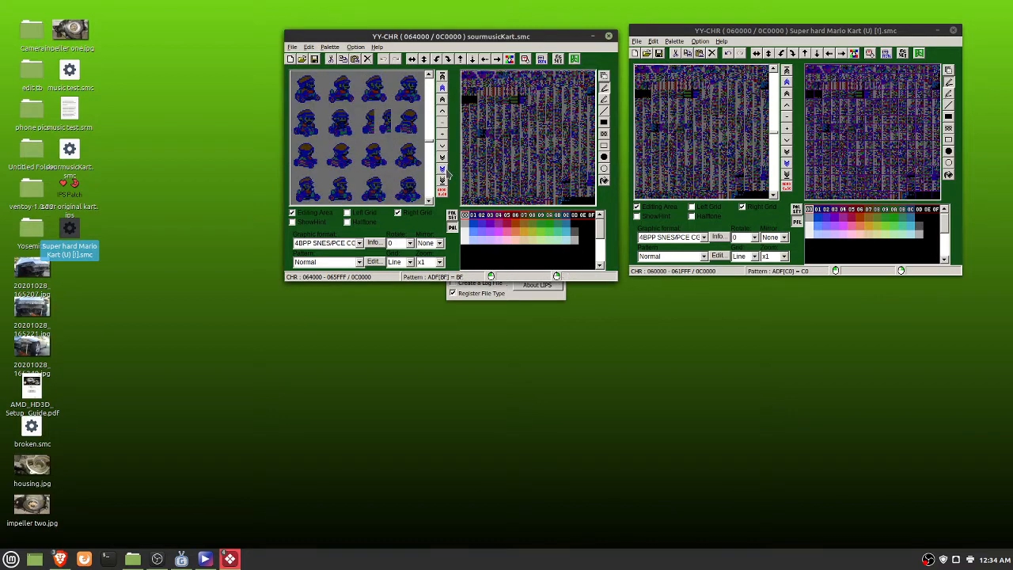
pyautogui.click(443, 169)
pyautogui.click(443, 169)
pyautogui.click(411, 170)
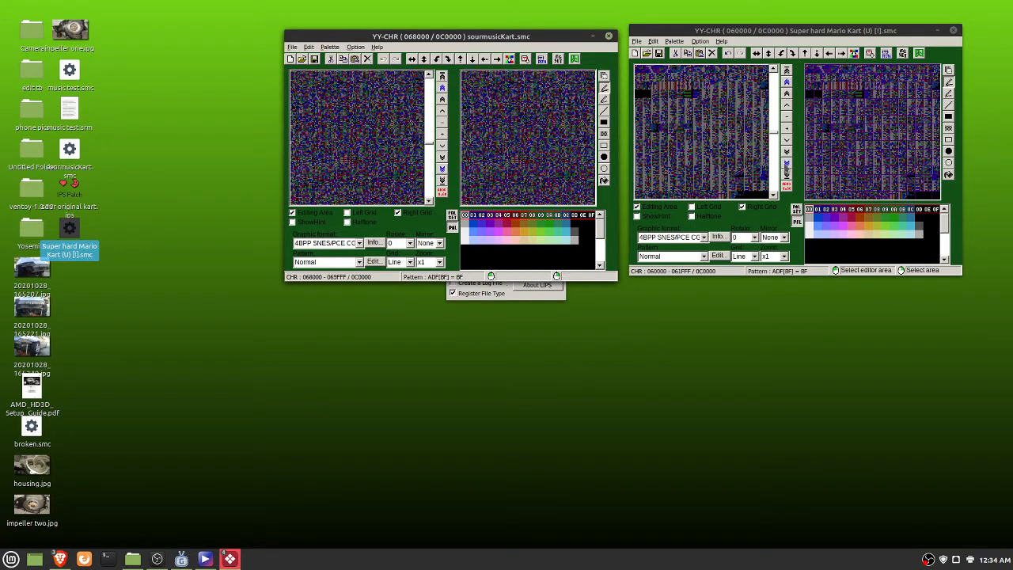
# Advance the Super hard Mario Kart ROM to address 068000 and paste the sourmusicKart.smc block from the same address
pyautogui.click(787, 163)
pyautogui.click(786, 163)
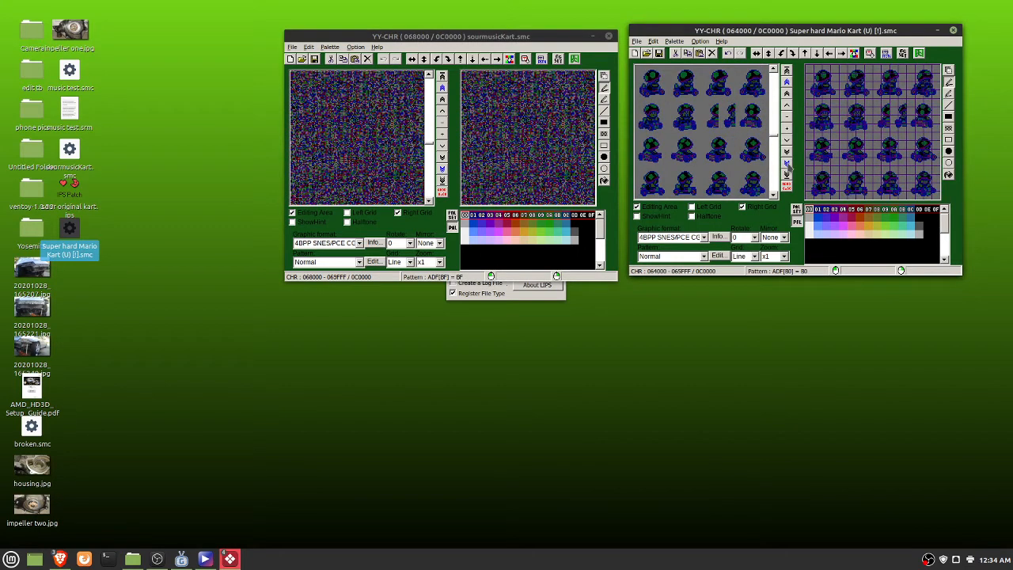
pyautogui.click(787, 163)
pyautogui.click(787, 164)
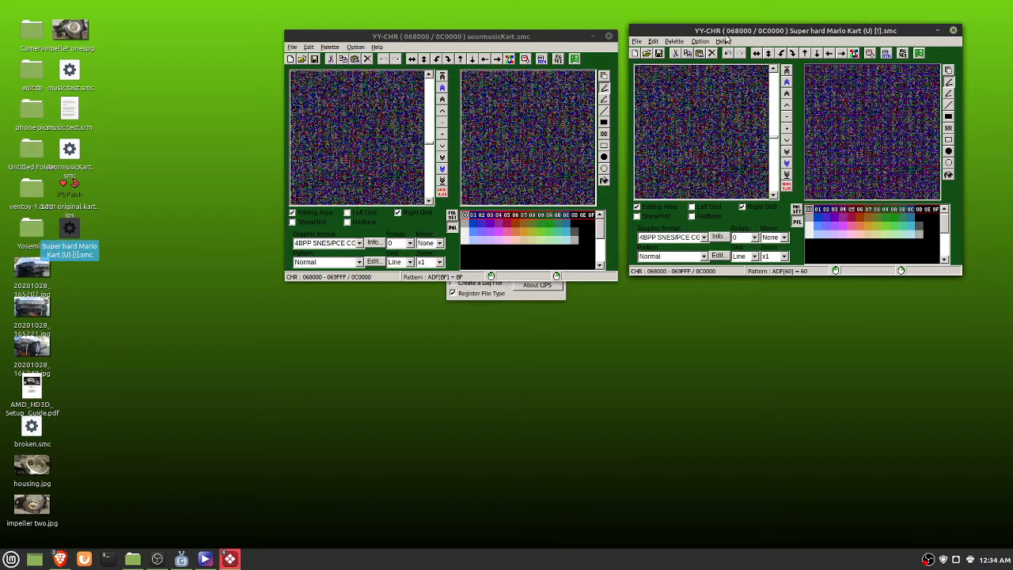
pyautogui.click(370, 138)
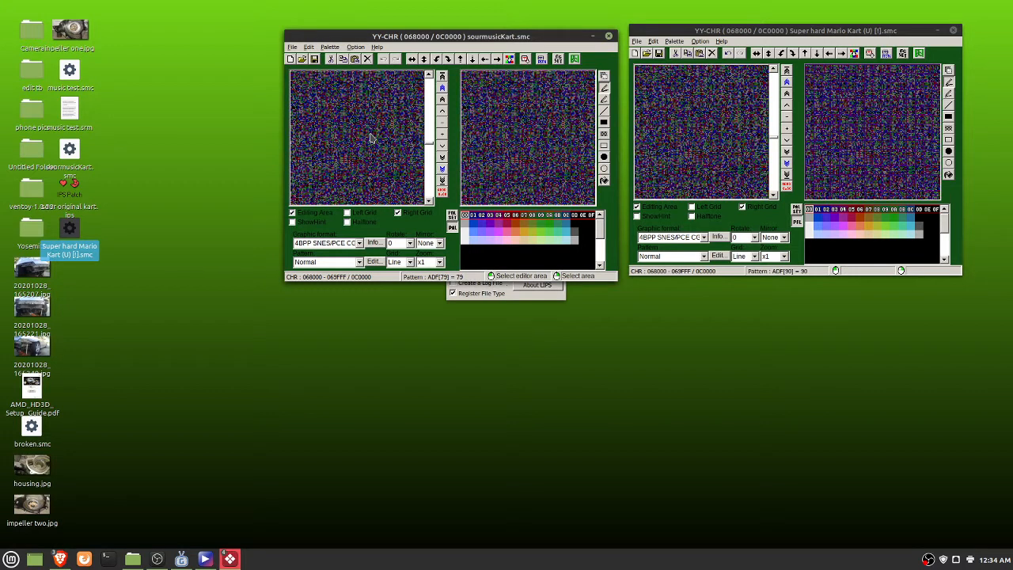
pyautogui.click(720, 139)
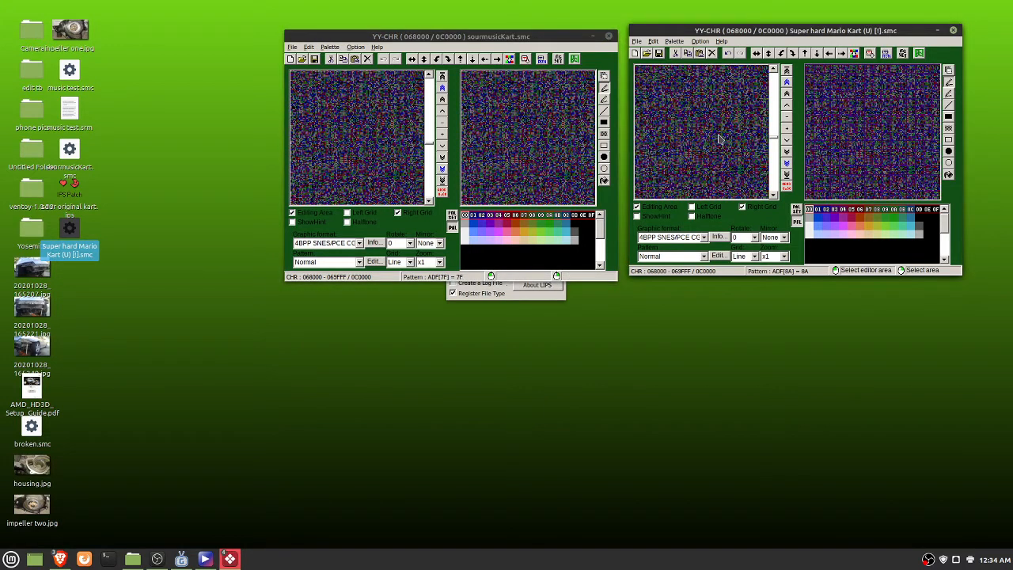
# Copy the data blocks at 06A000 and 06C000 from sourmusicKart.smc into the same addresses of the Super hard Mario Kart ROM
pyautogui.click(442, 170)
pyautogui.click(398, 164)
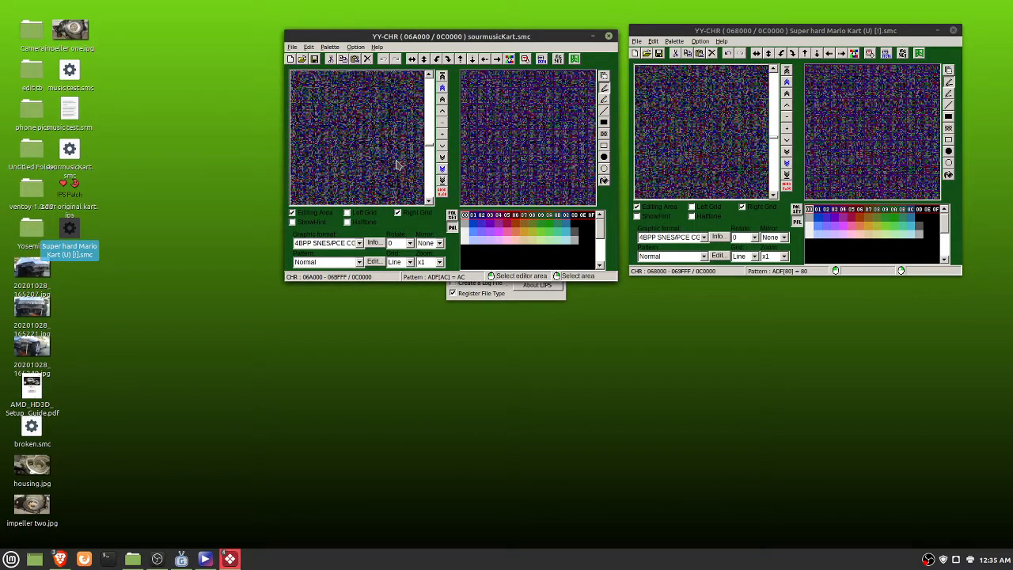
pyautogui.click(786, 163)
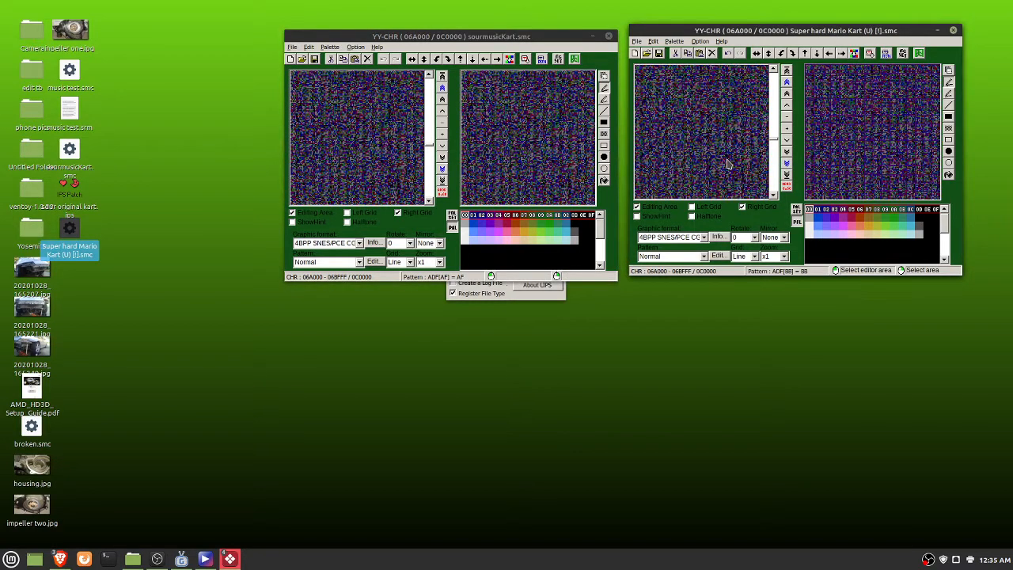
pyautogui.click(443, 171)
pyautogui.click(398, 166)
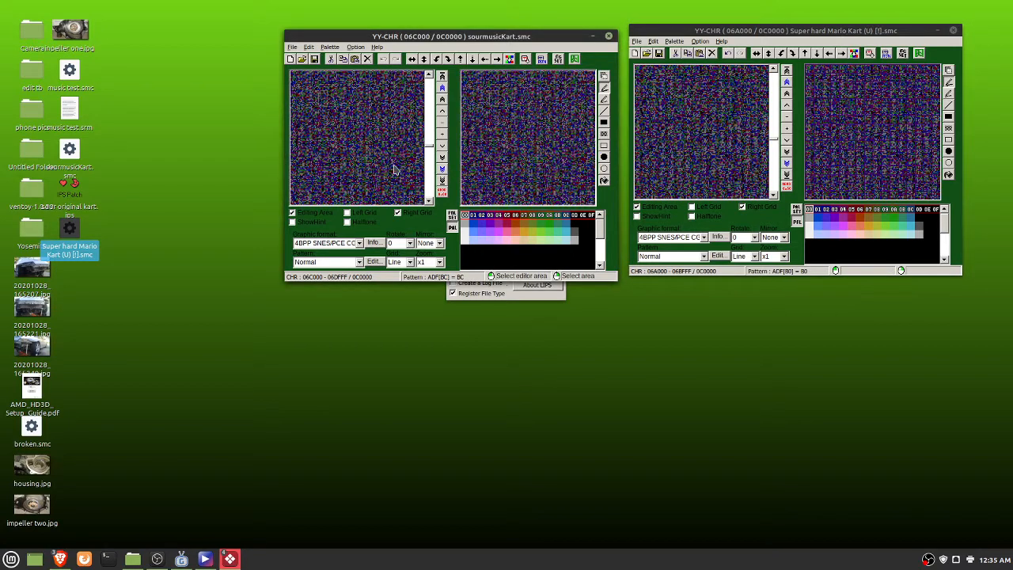
pyautogui.click(787, 164)
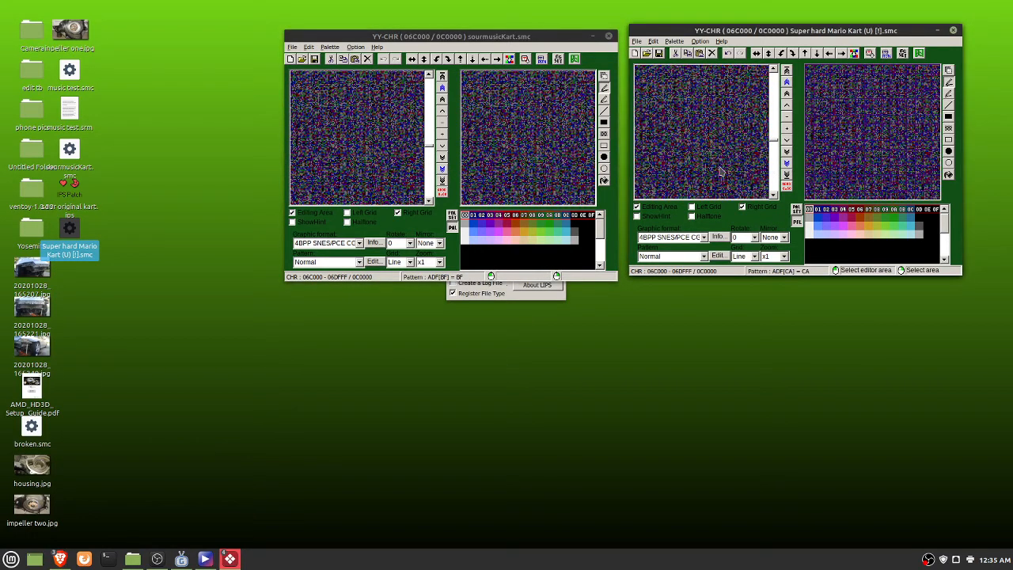
# Copy the data blocks at 06E000 and 070000 from sourmusicKart.smc and paste them into the matching Super hard Mario Kart ROM addresses
pyautogui.click(442, 170)
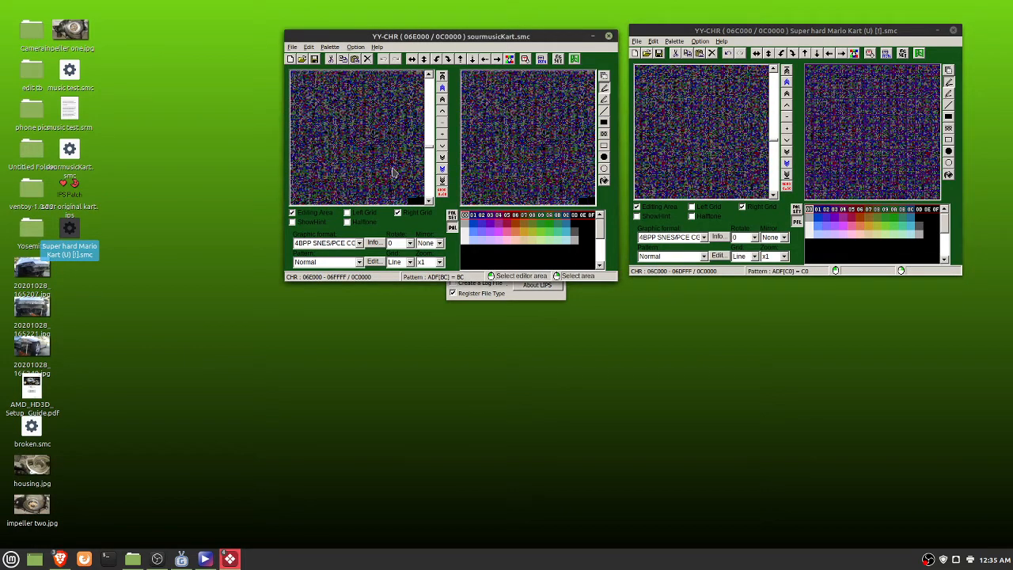
pyautogui.click(787, 163)
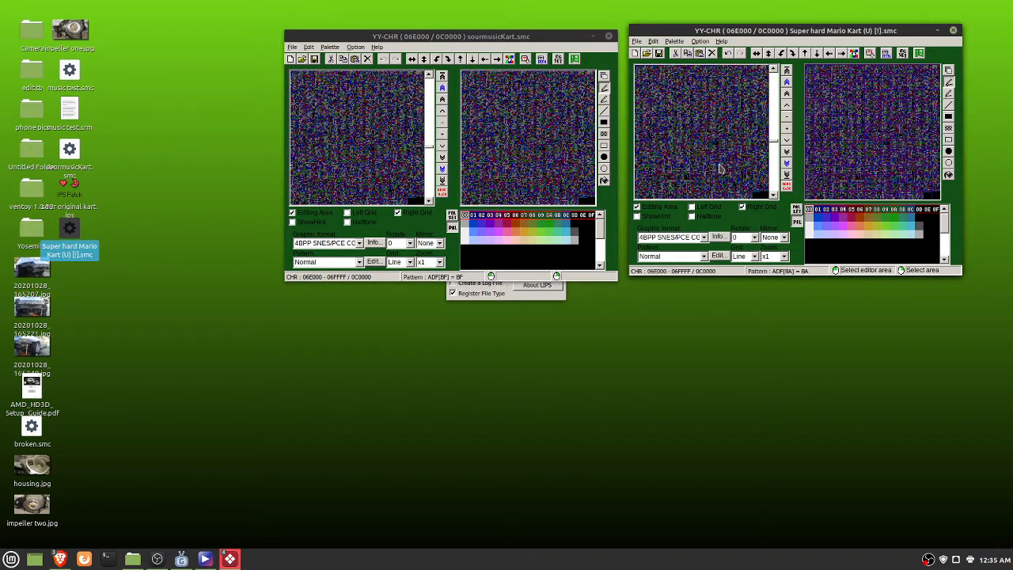
pyautogui.click(443, 170)
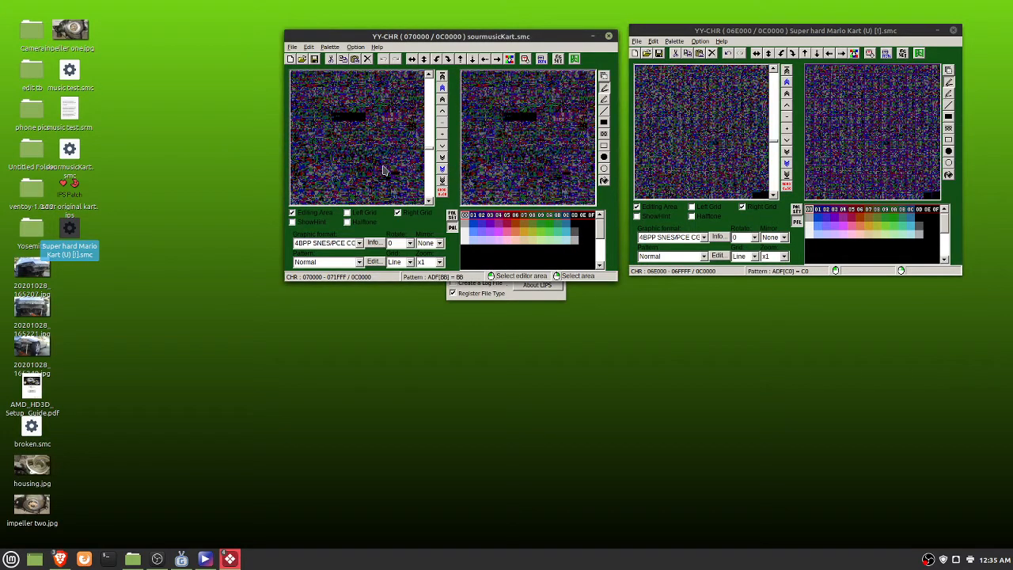
pyautogui.click(787, 164)
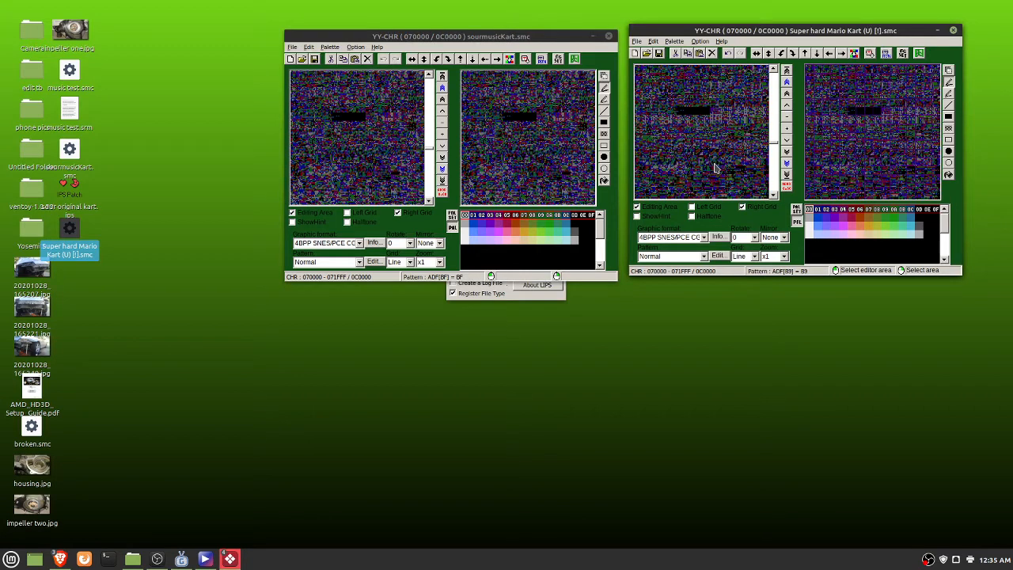
pyautogui.hotkey('ctrl', 'v')
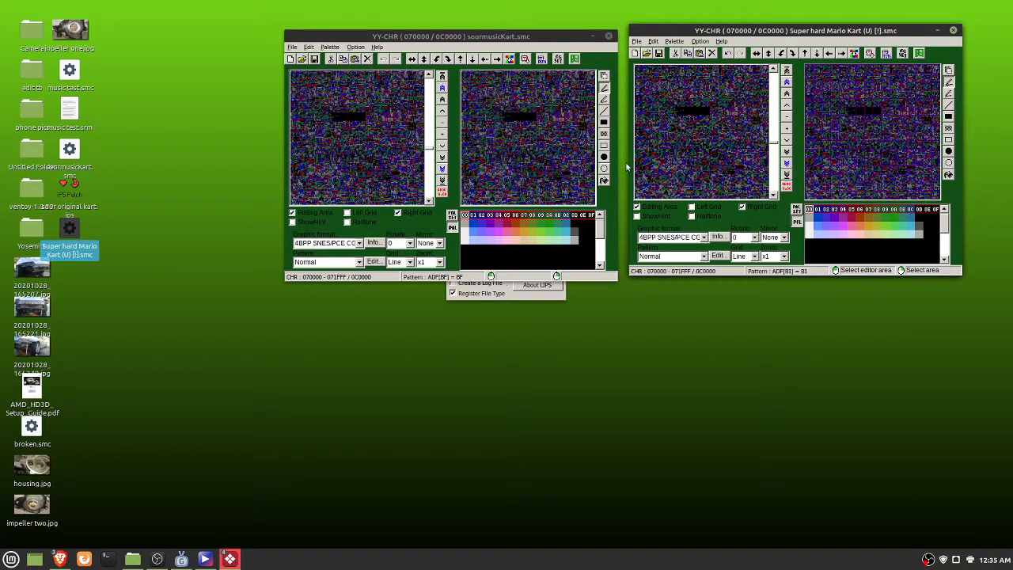
# Copy the data blocks at 072000 and 074000 from sourmusicKart.smc into the same addresses of the Super hard Mario Kart ROM
pyautogui.click(441, 169)
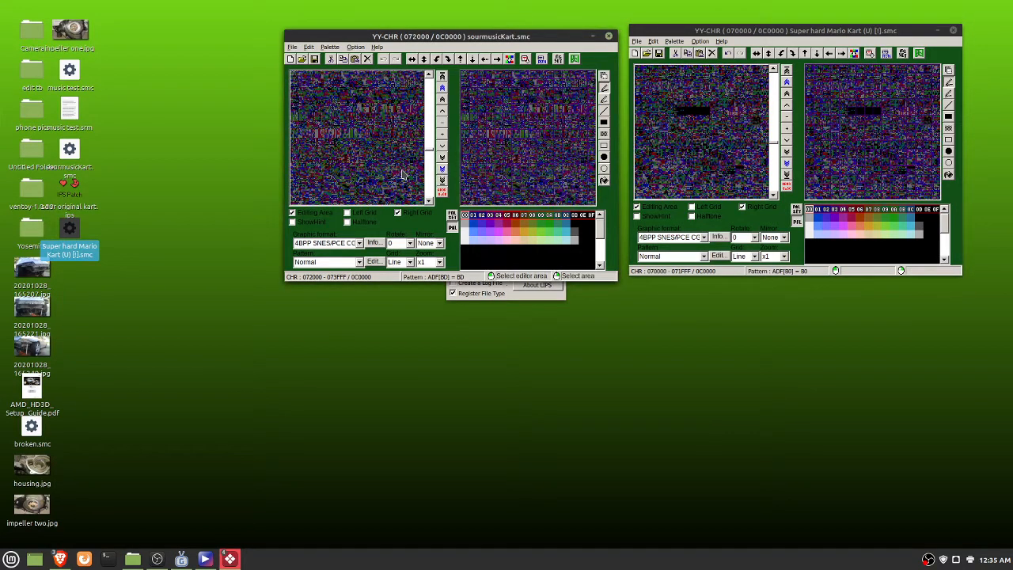
pyautogui.click(786, 165)
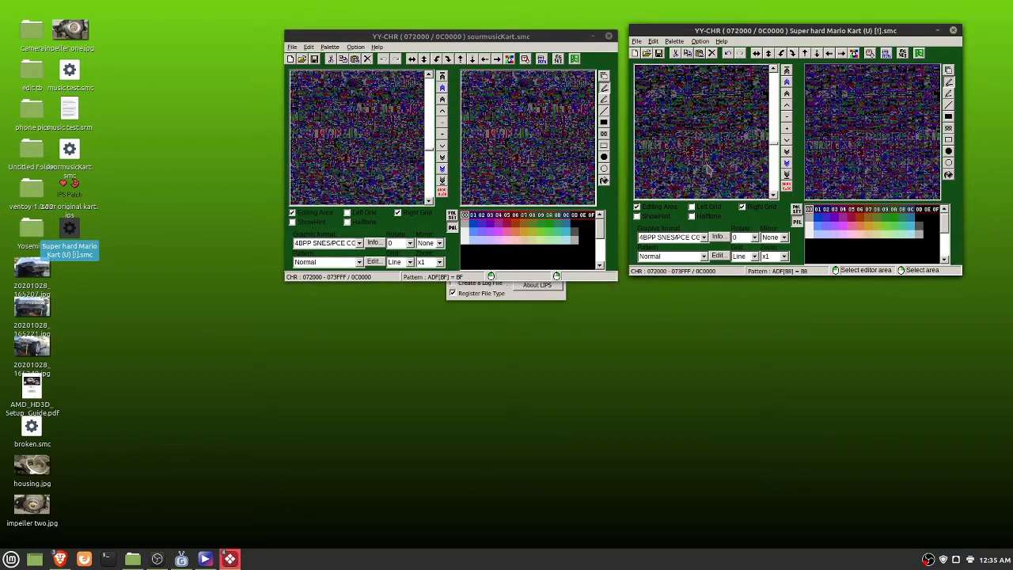
pyautogui.click(441, 169)
pyautogui.click(410, 169)
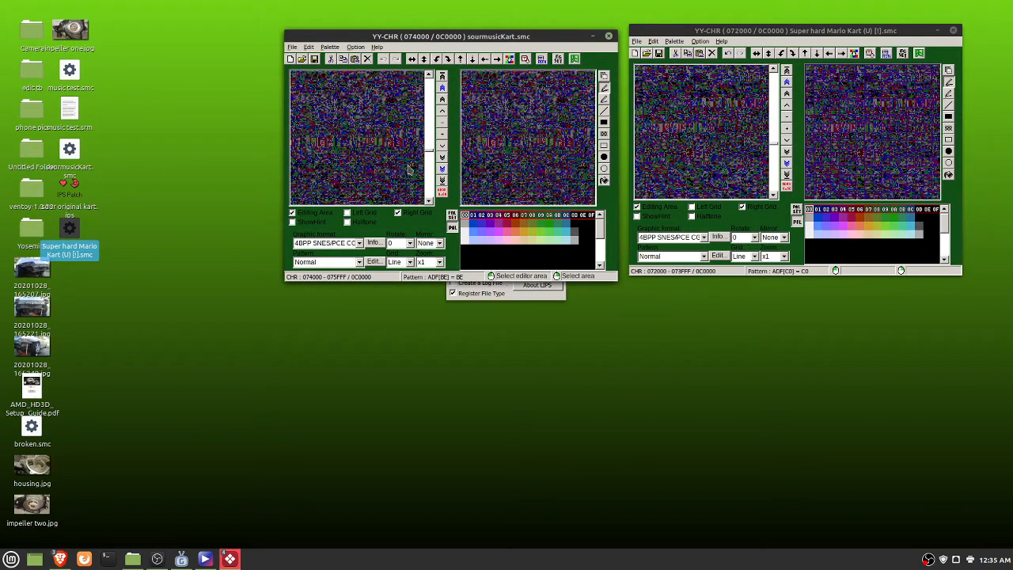
pyautogui.click(788, 163)
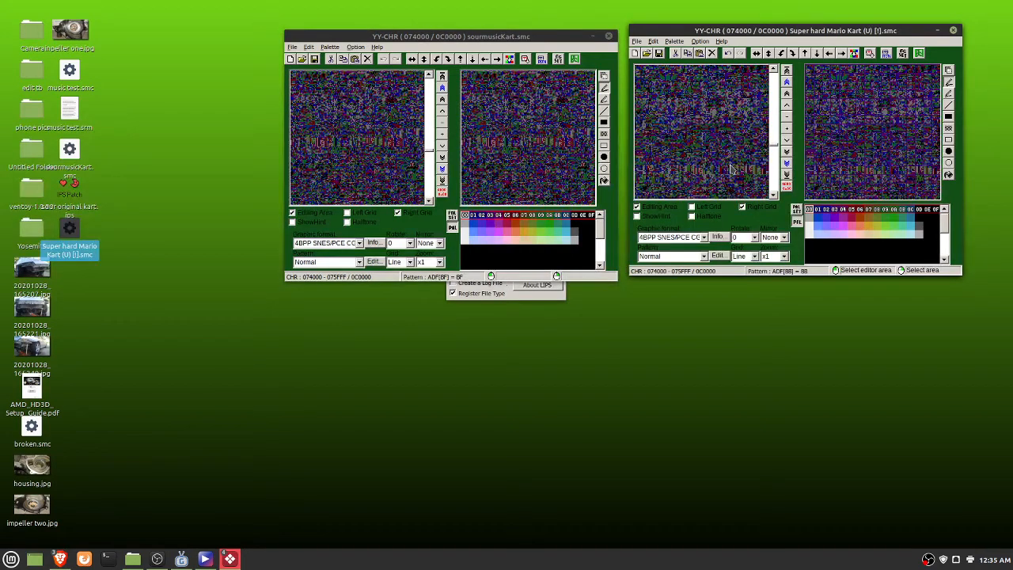
pyautogui.scroll(-1, 723, 165)
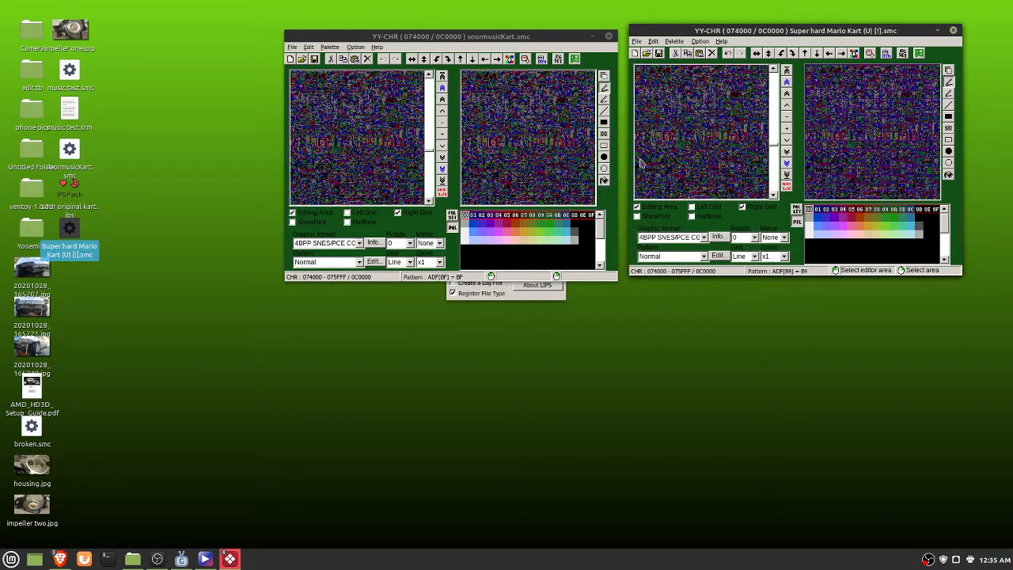
# Copy the sourmusicKart.smc blocks at 076000 and 078000 and paste them into the matching Super hard Mario Kart ROM addresses
pyautogui.click(442, 170)
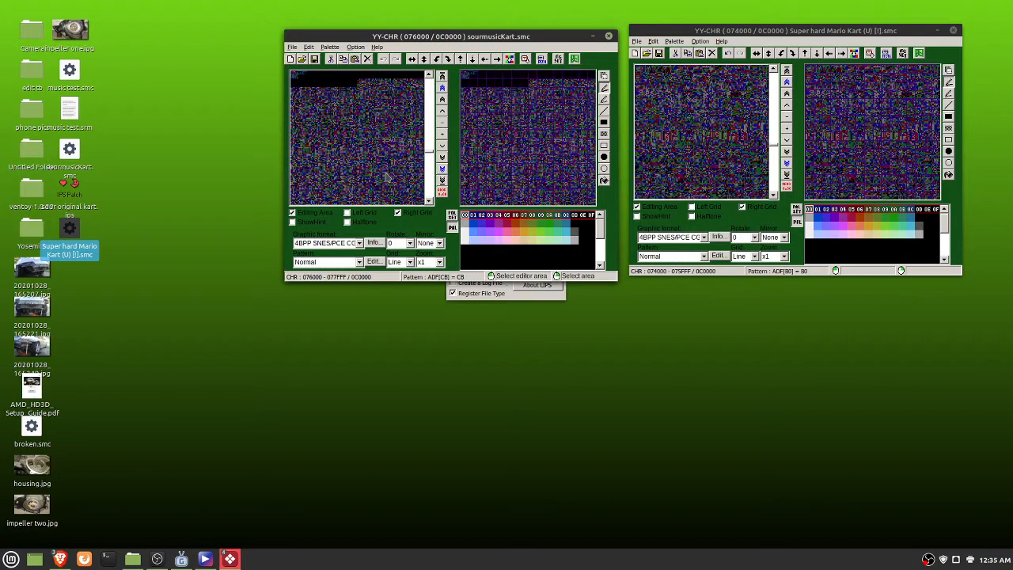
pyautogui.click(790, 168)
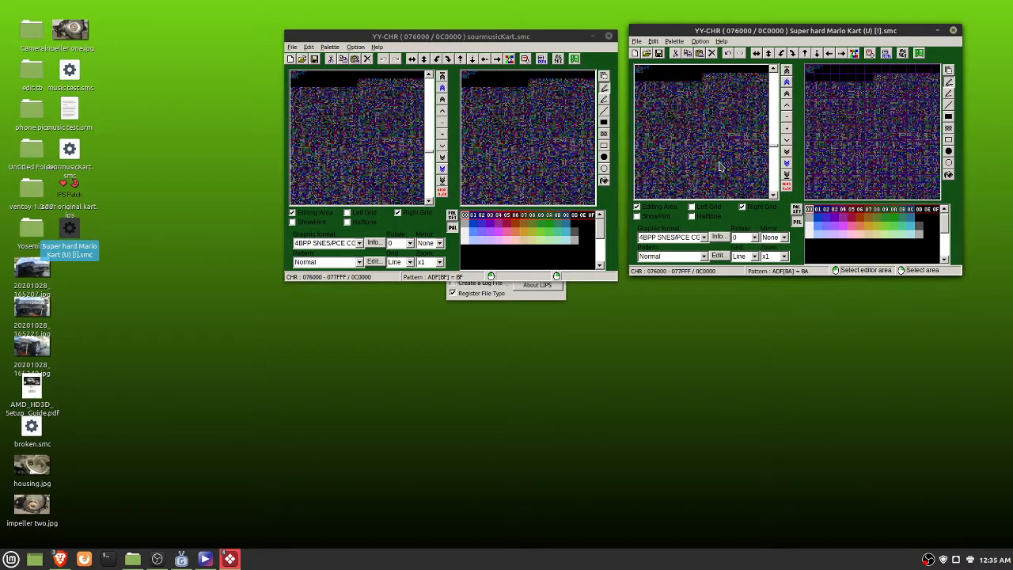
pyautogui.click(442, 169)
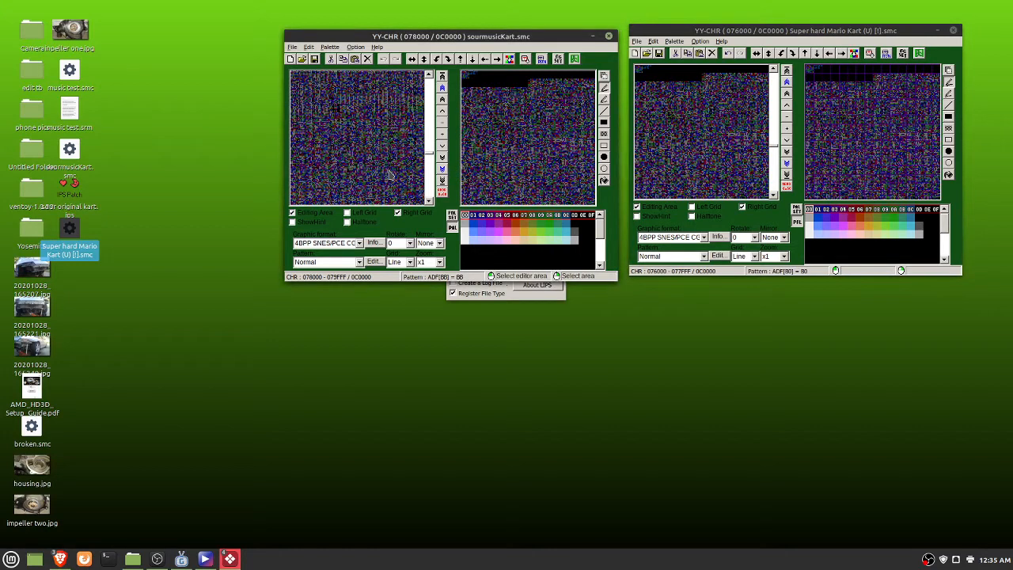
pyautogui.click(389, 175)
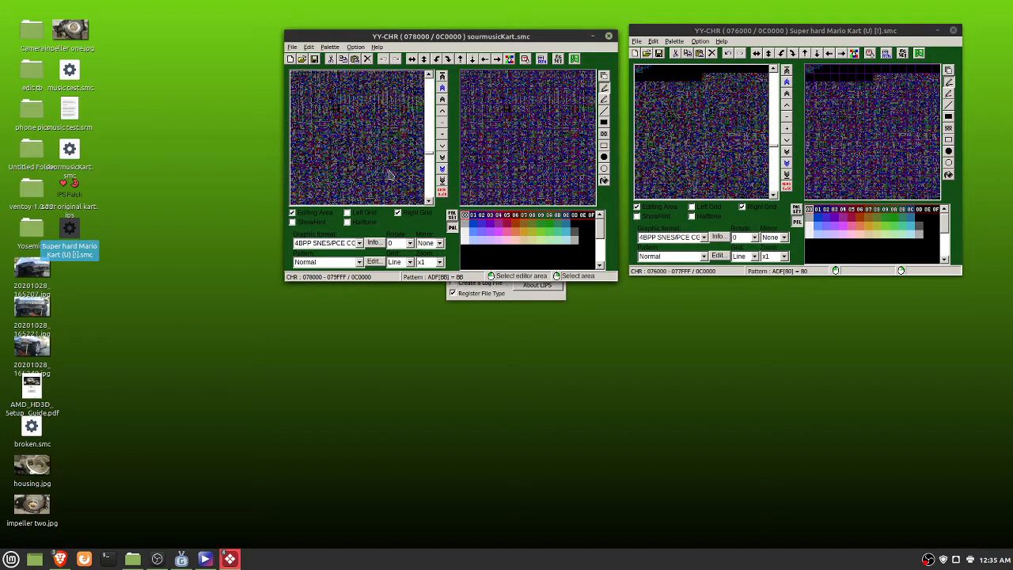
pyautogui.click(786, 167)
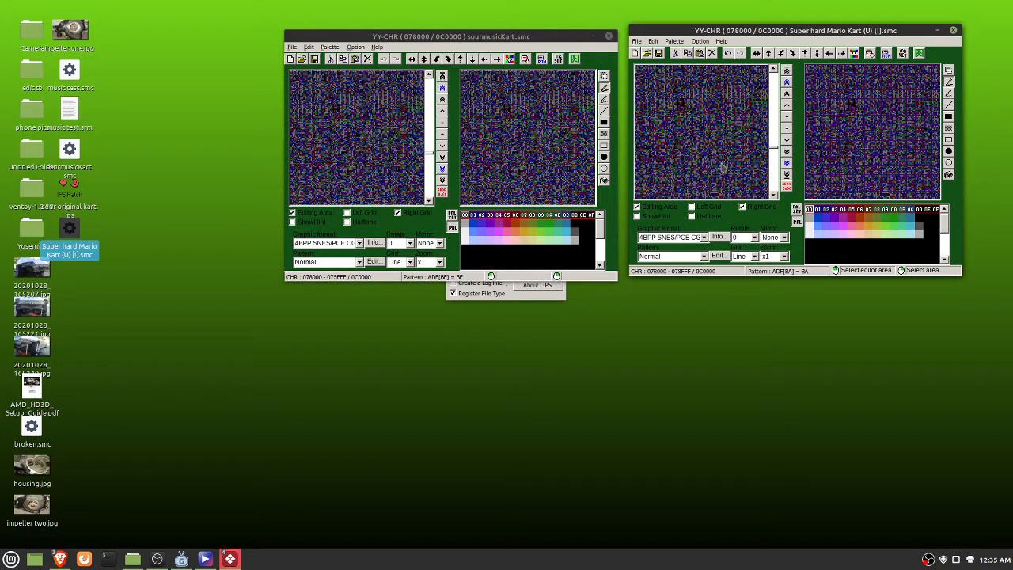
# Transfer the data blocks at 07A000 and 07C000 from sourmusicKart.smc to the same addresses in the Super hard Mario Kart ROM
pyautogui.click(442, 169)
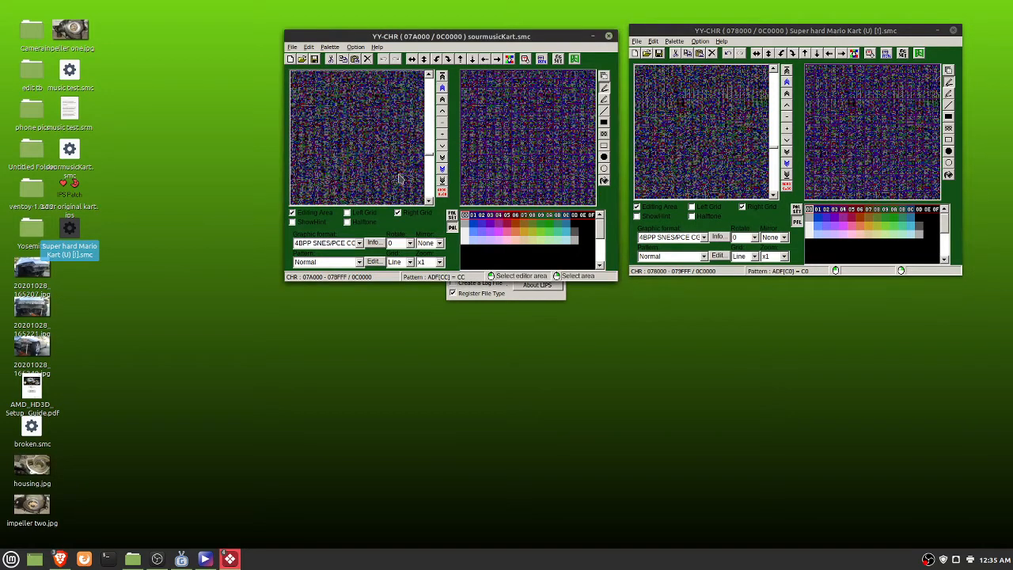
pyautogui.click(786, 165)
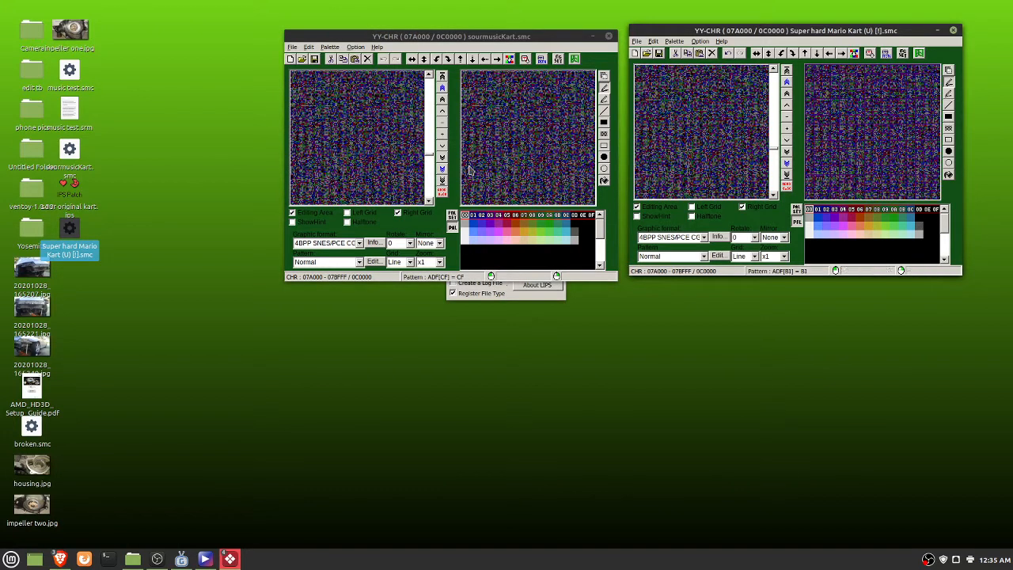
pyautogui.click(442, 170)
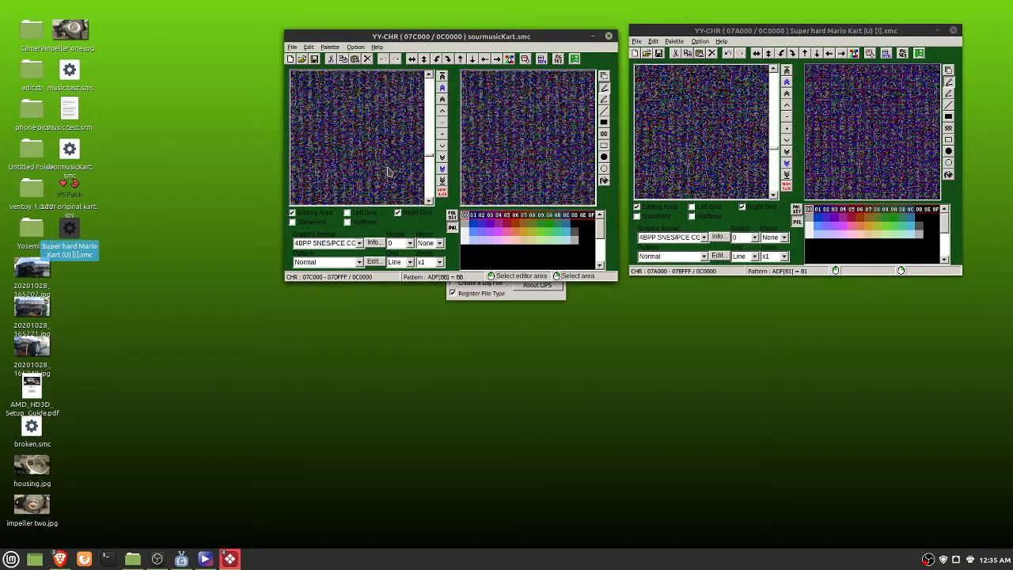
pyautogui.click(786, 164)
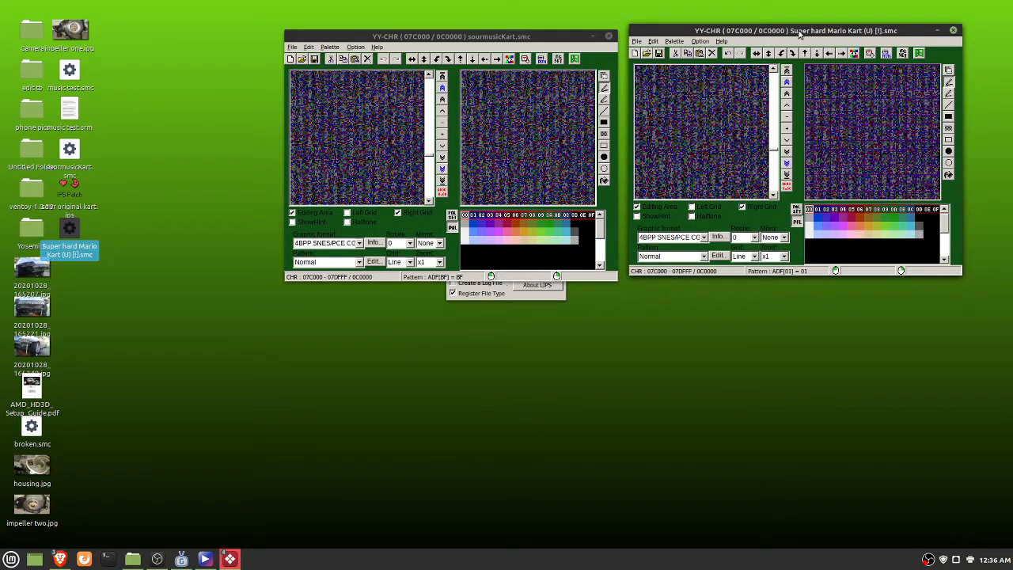
# Line up the two YY-CHR windows side by side at the same height with a small gap between them
pyautogui.moveTo(798, 36)
pyautogui.mouseDown()
pyautogui.moveTo(921, 103)
pyautogui.moveTo(814, 74)
pyautogui.moveTo(790, 42)
pyautogui.mouseUp()
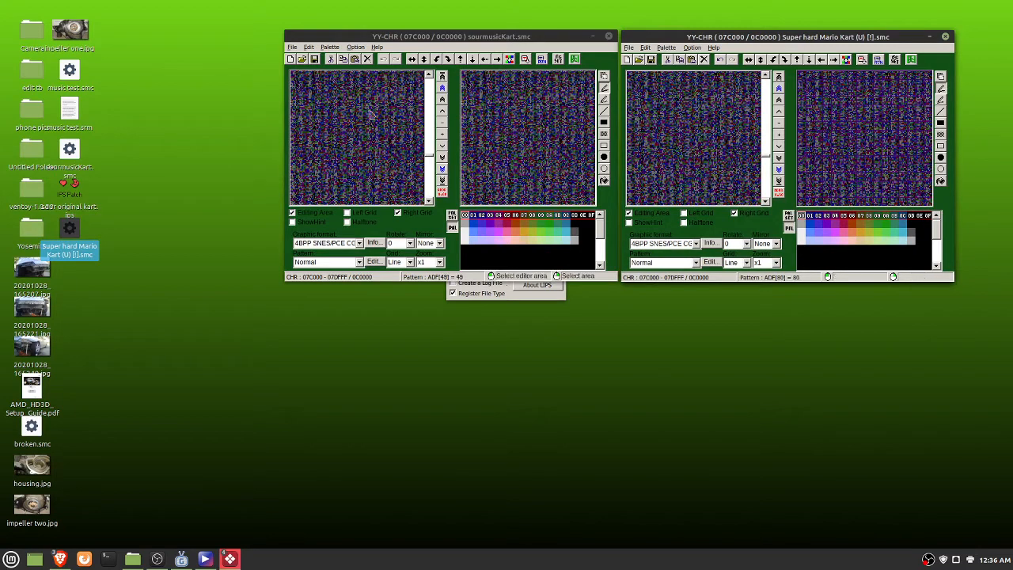
pyautogui.moveTo(437, 37)
pyautogui.mouseDown()
pyautogui.moveTo(446, 52)
pyautogui.moveTo(416, 42)
pyautogui.moveTo(433, 37)
pyautogui.mouseUp()
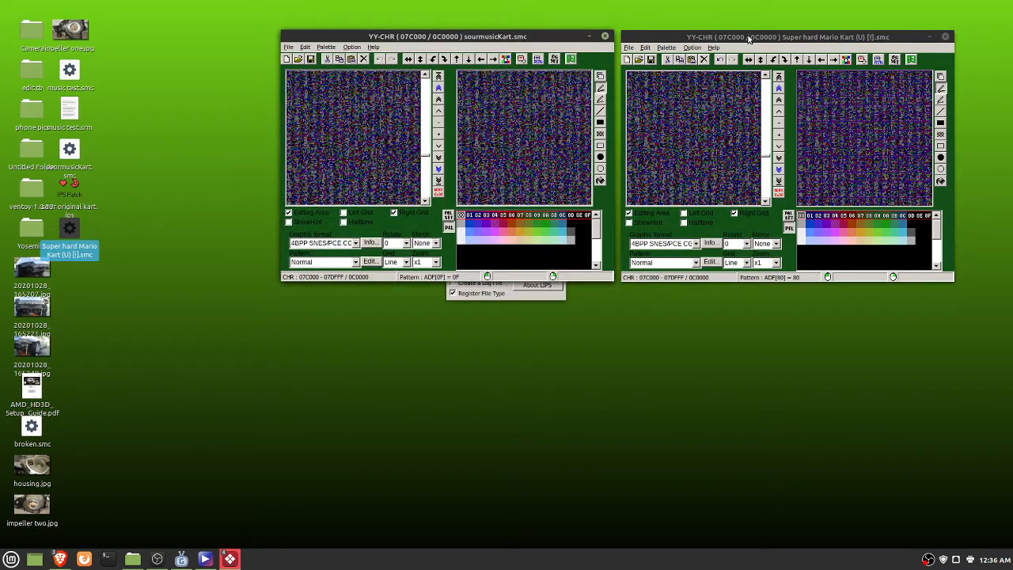
pyautogui.moveTo(762, 42); pyautogui.dragTo(764, 42)
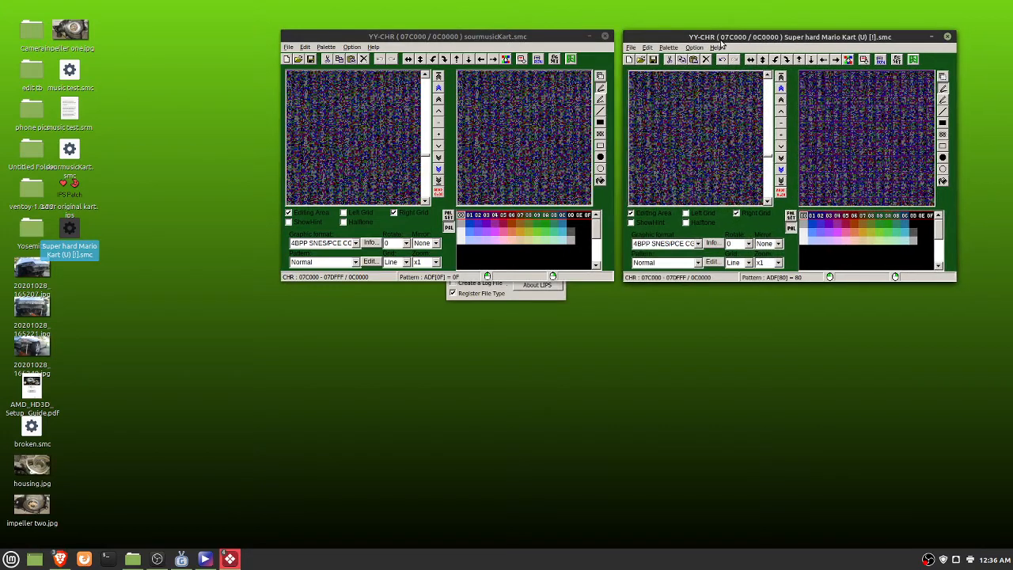
pyautogui.click(401, 37)
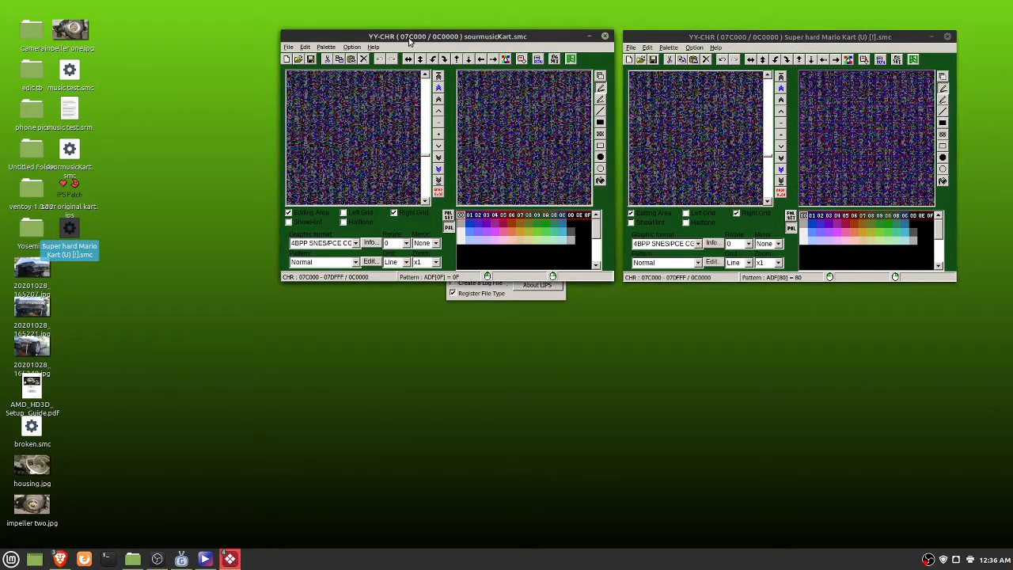
# Copy the data blocks at 07E000 and 080000 from sourmusicKart.smc into the same addresses of the Super hard Mario Kart ROM
pyautogui.click(438, 175)
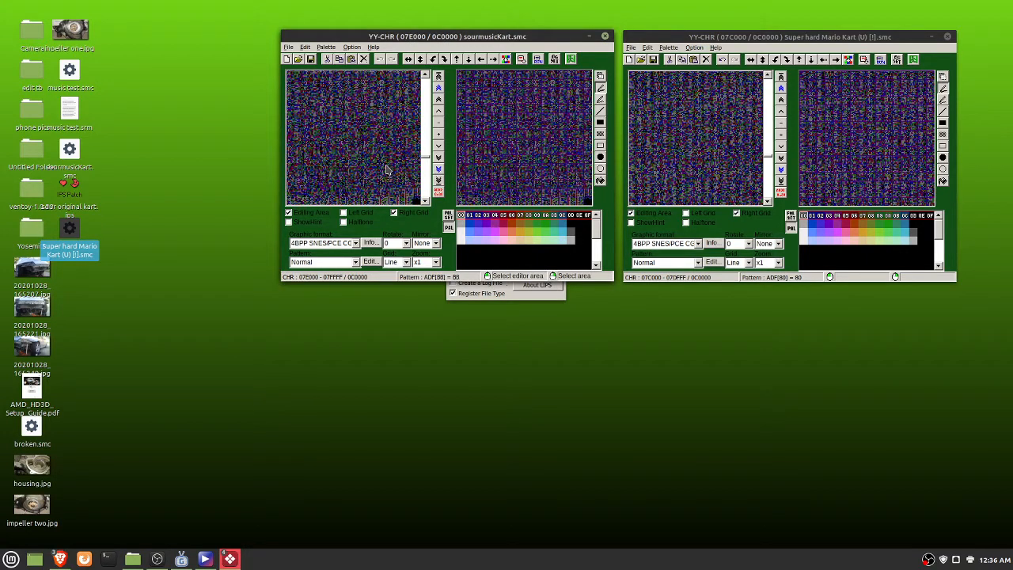
pyautogui.click(387, 170)
pyautogui.click(780, 171)
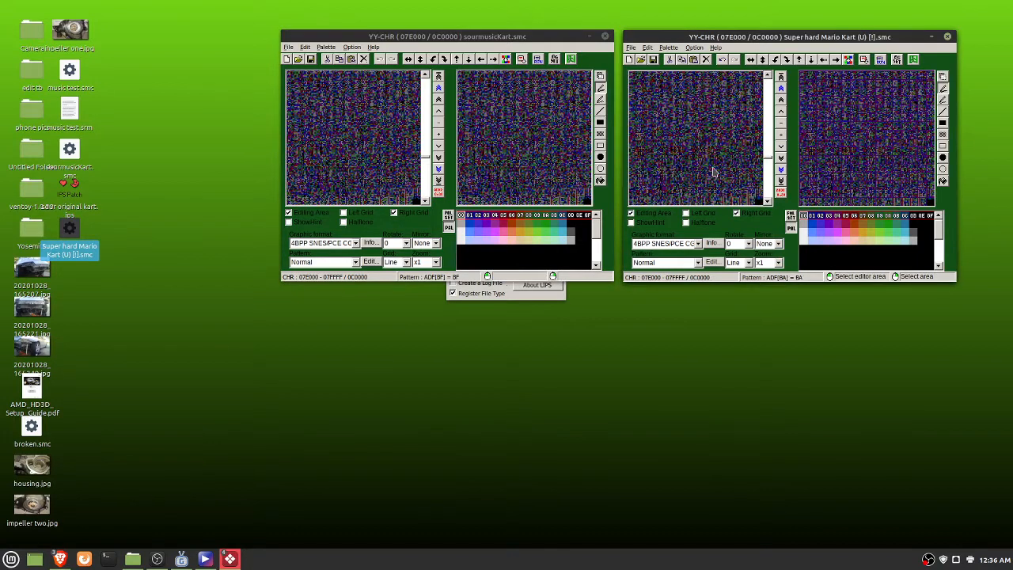
pyautogui.click(437, 170)
pyautogui.click(402, 172)
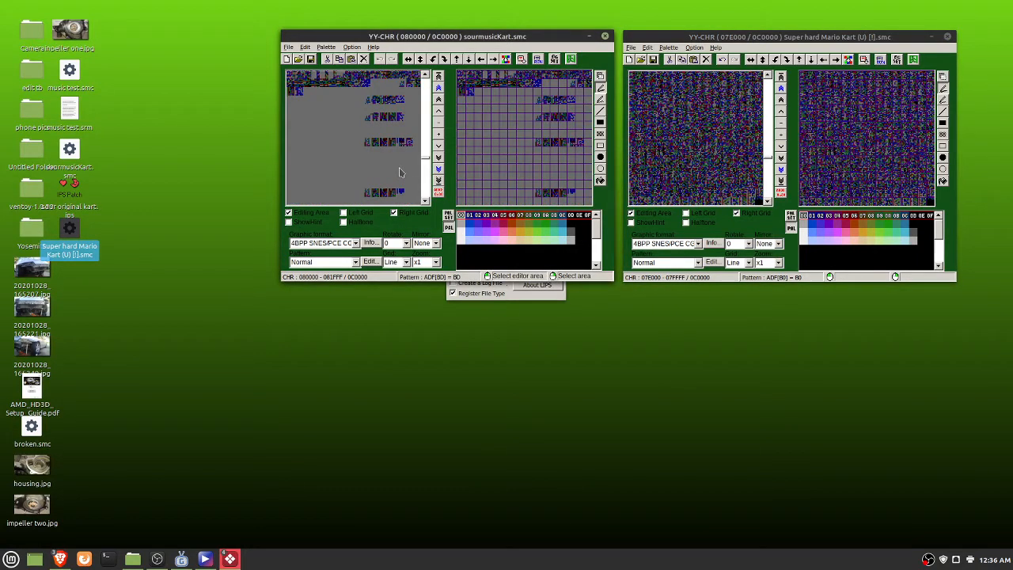
pyautogui.click(781, 171)
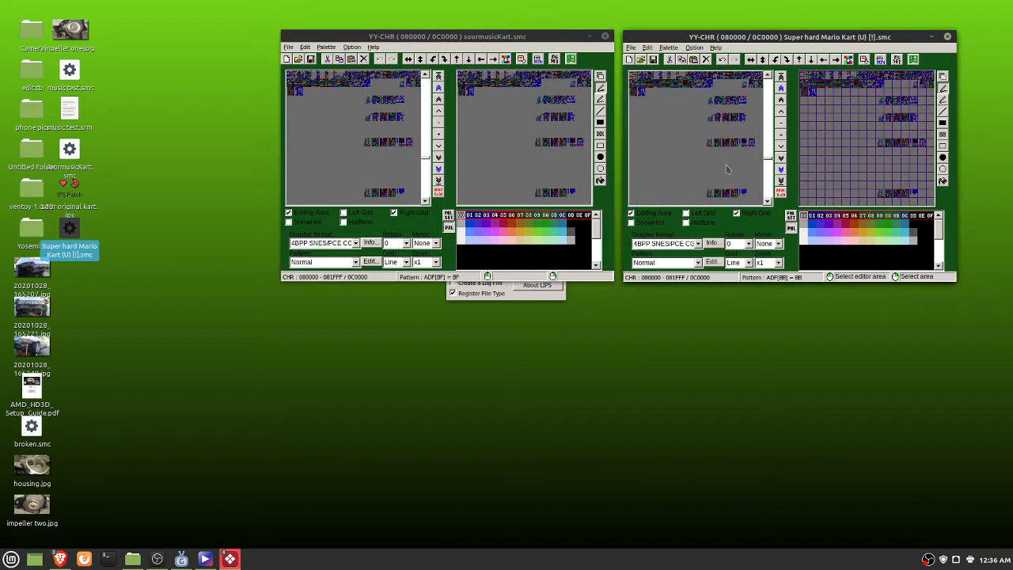
# Copy the sourmusicKart.smc blocks at 082000 and 084000 and paste them into the matching Super hard Mario Kart ROM addresses
pyautogui.click(438, 169)
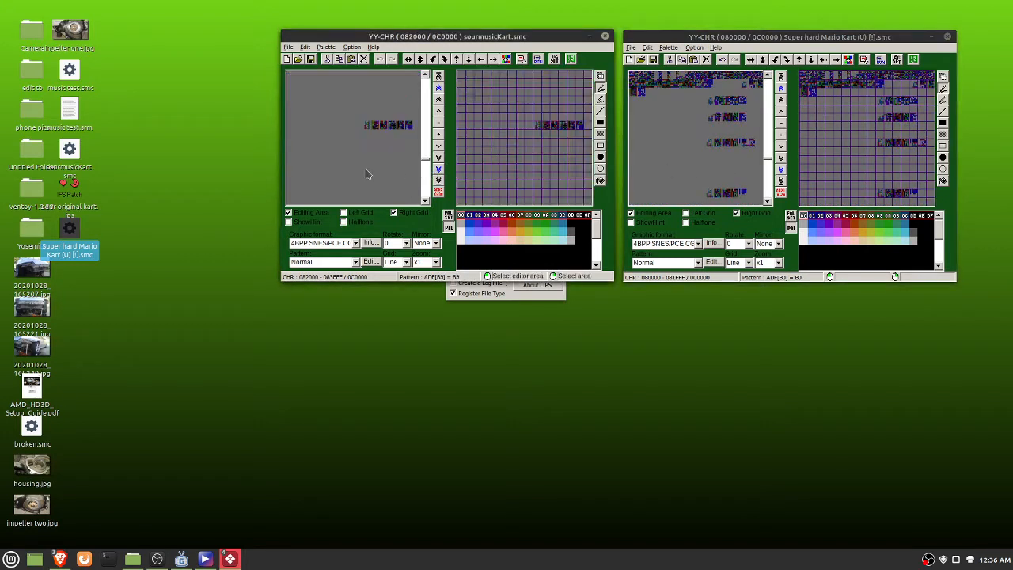
pyautogui.click(781, 171)
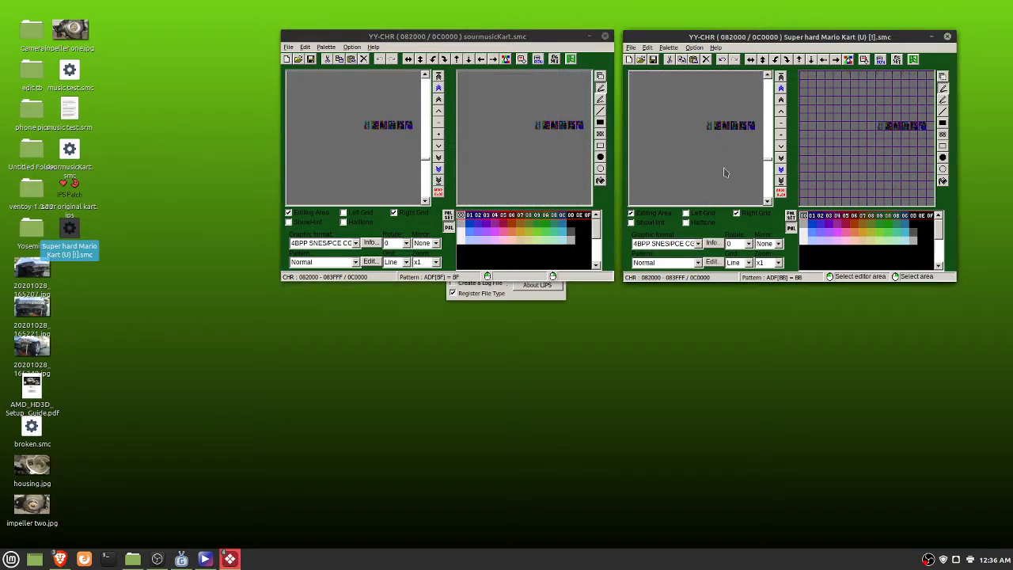
pyautogui.click(437, 170)
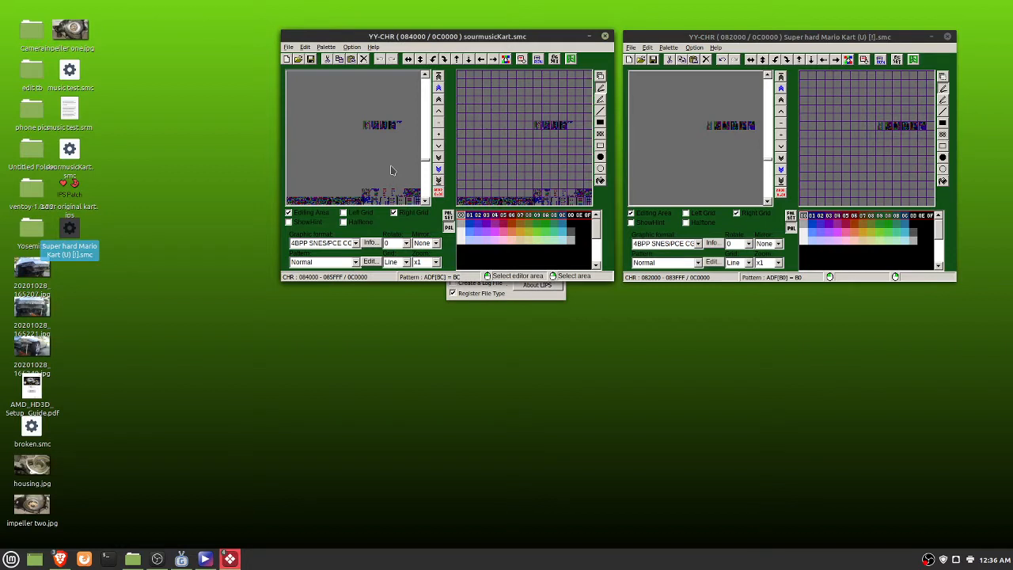
pyautogui.click(780, 171)
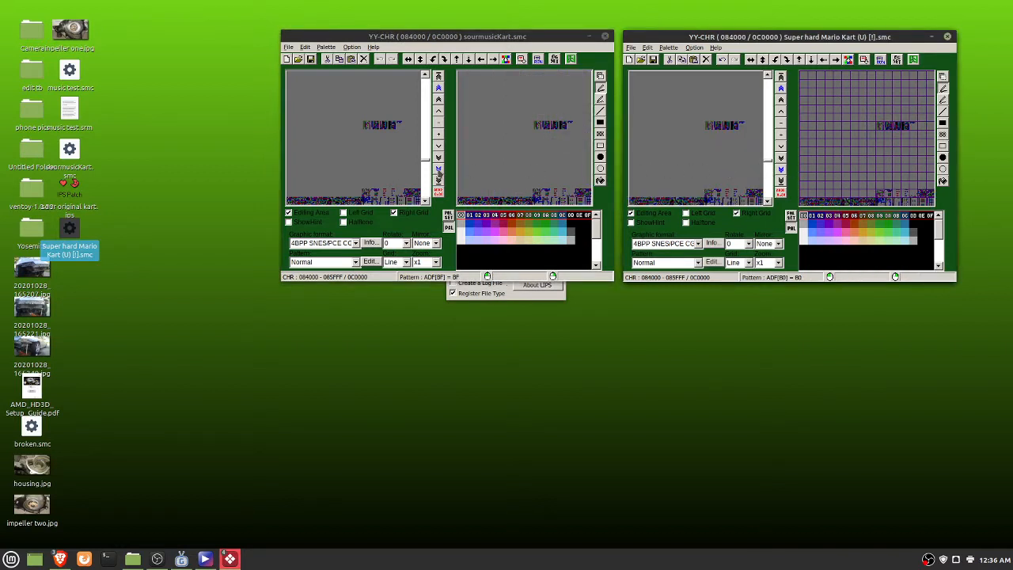
# Transfer the data blocks at 086000 and 088000 from sourmusicKart.smc to the same addresses in the Super hard Mario Kart ROM
pyautogui.click(437, 170)
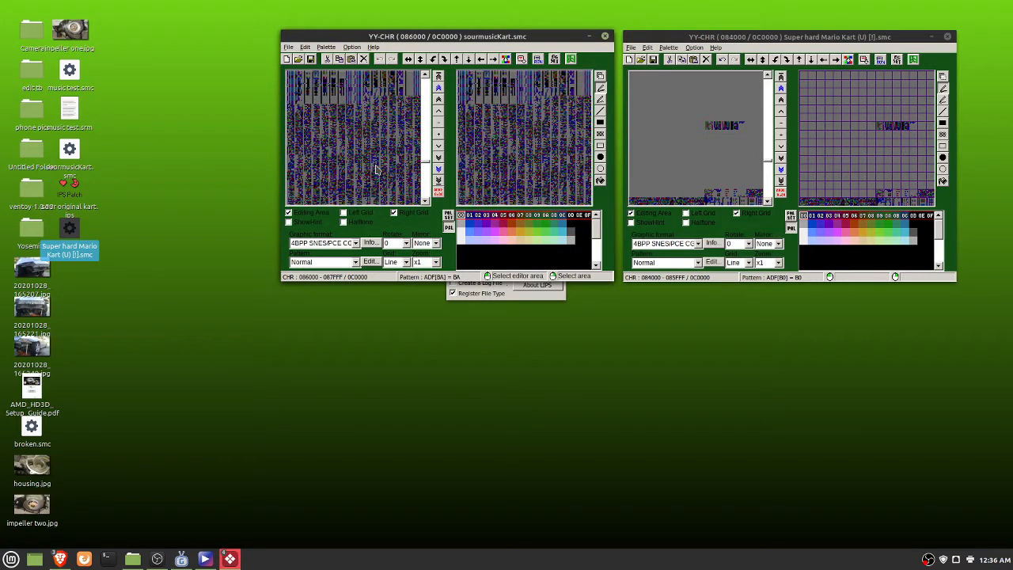
pyautogui.click(781, 170)
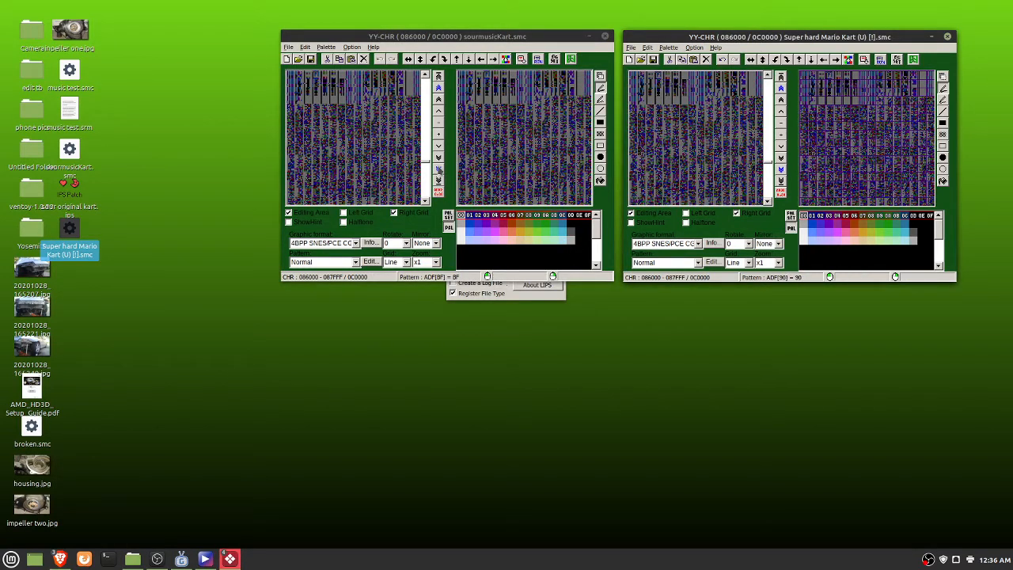
pyautogui.click(437, 169)
pyautogui.click(364, 171)
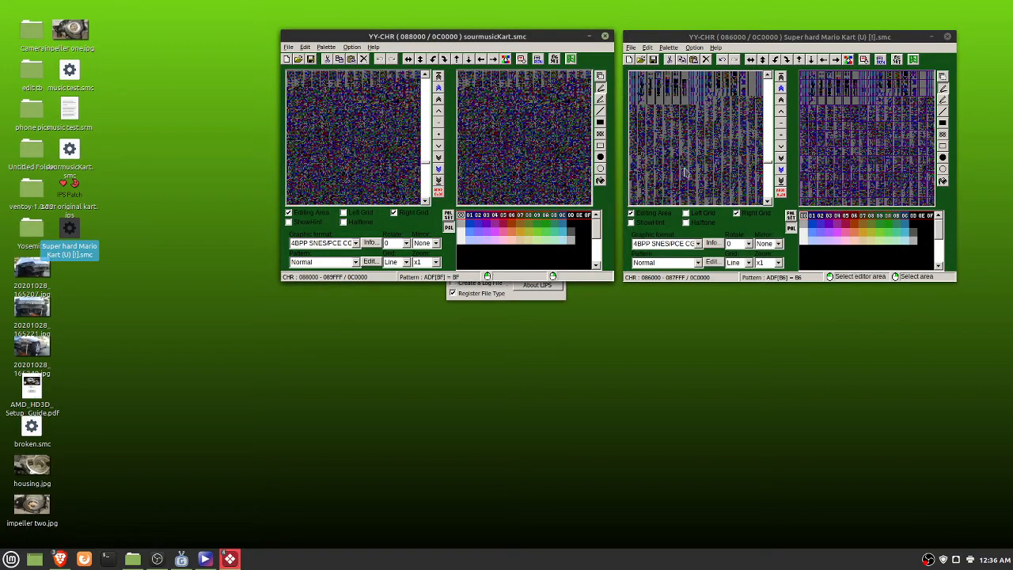
pyautogui.click(781, 171)
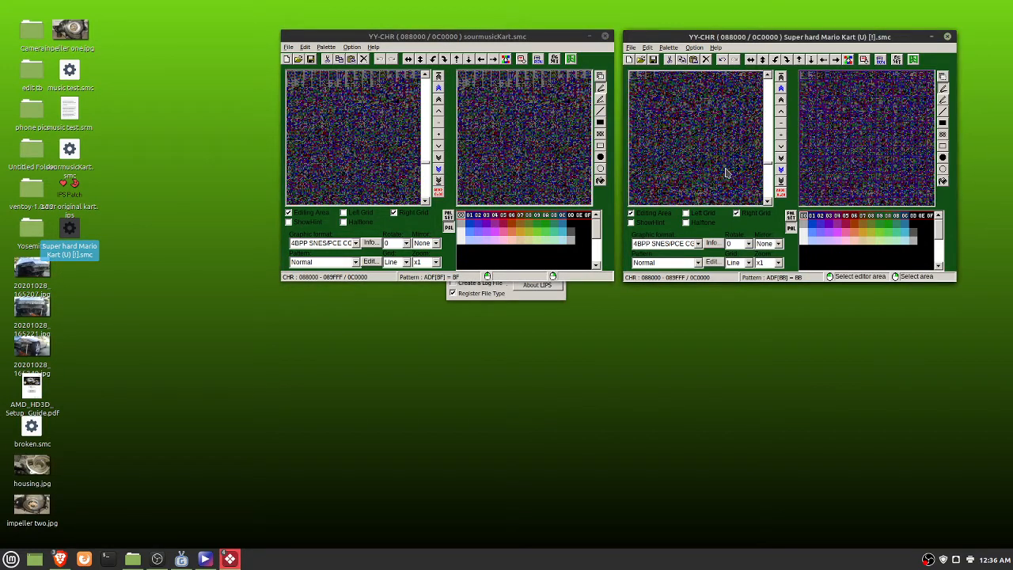
pyautogui.click(725, 172)
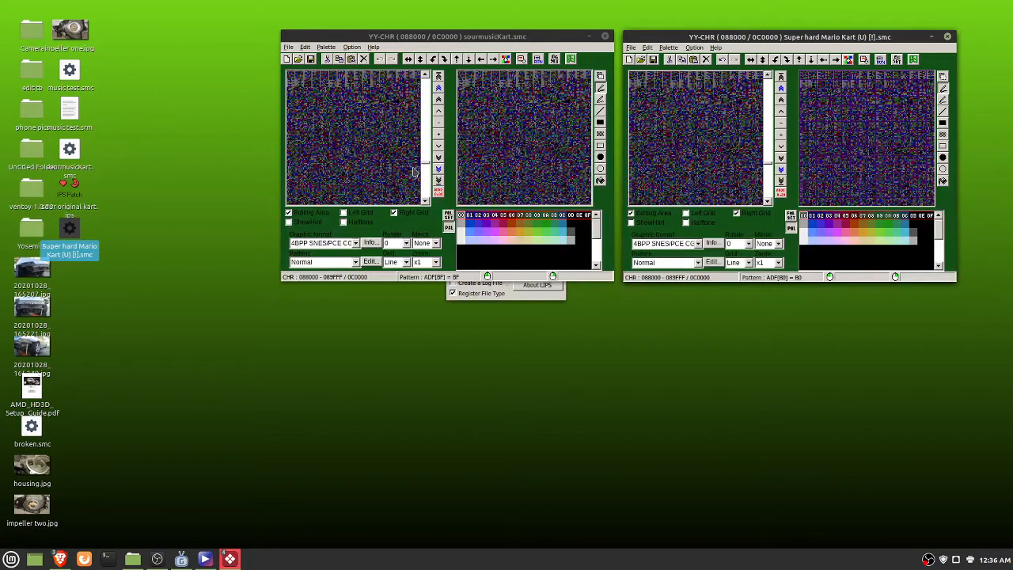
# Copy the data block at 08A000 from sourmusicKart.smc and paste it at address 08A000 of the Super hard Mario Kart ROM
pyautogui.click(438, 170)
pyautogui.click(370, 171)
pyautogui.click(702, 168)
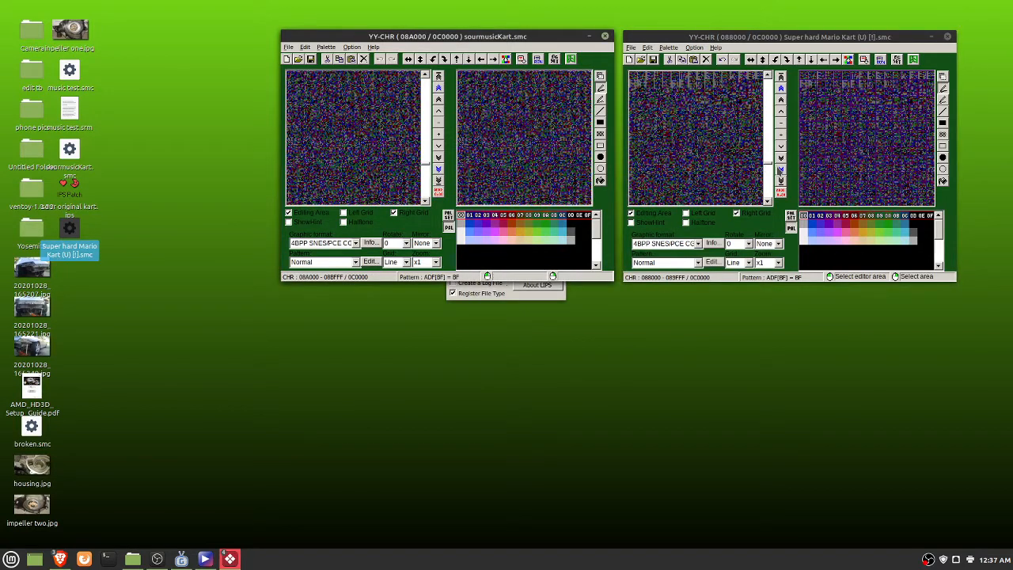
pyautogui.click(781, 170)
pyautogui.click(729, 173)
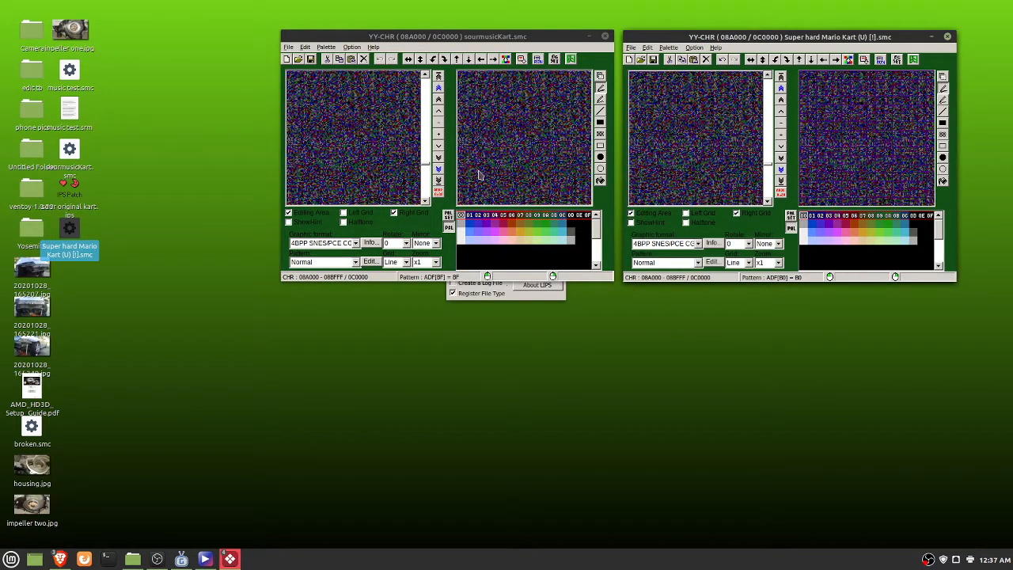
# Copy the data blocks at 08C000 and 08E000 from sourmusicKart.smc into the same addresses of the Super hard Mario Kart ROM
pyautogui.click(438, 170)
pyautogui.click(392, 174)
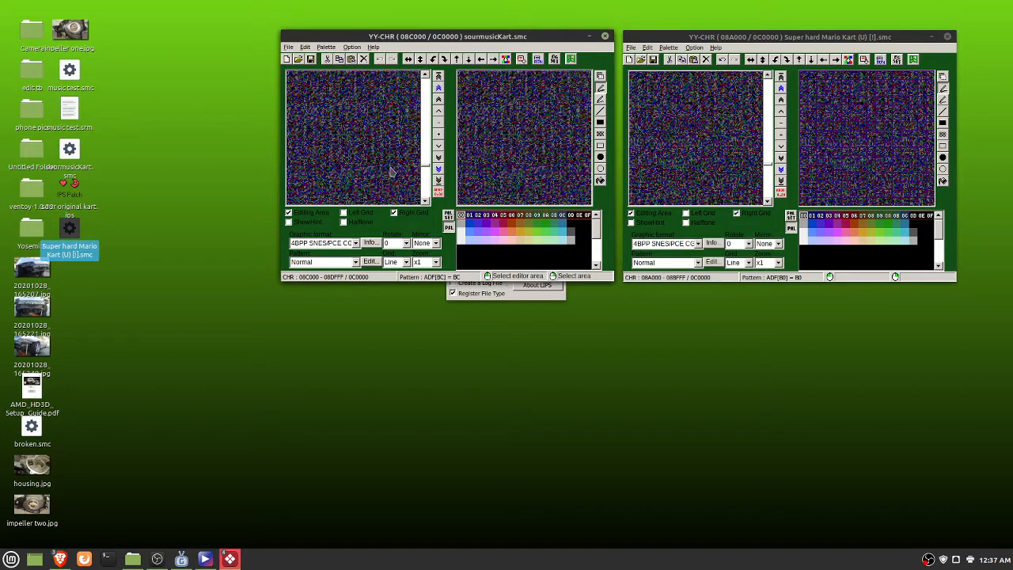
pyautogui.click(780, 171)
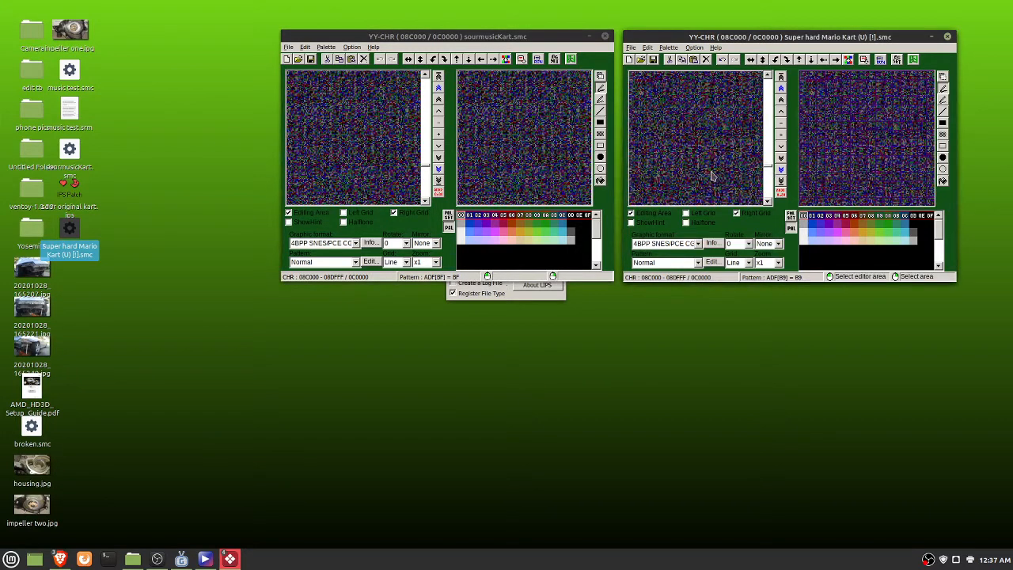
pyautogui.click(439, 171)
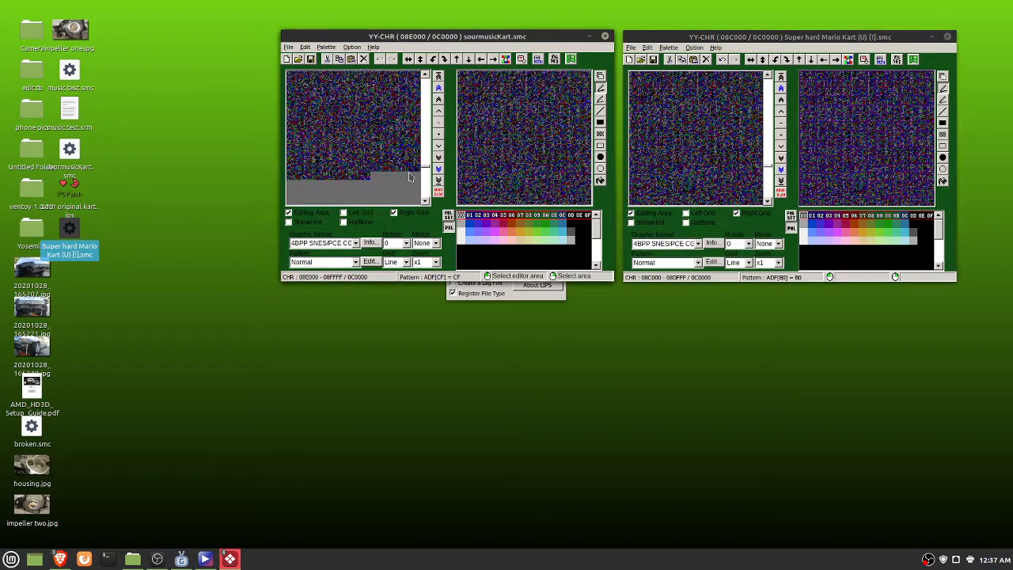
pyautogui.click(393, 176)
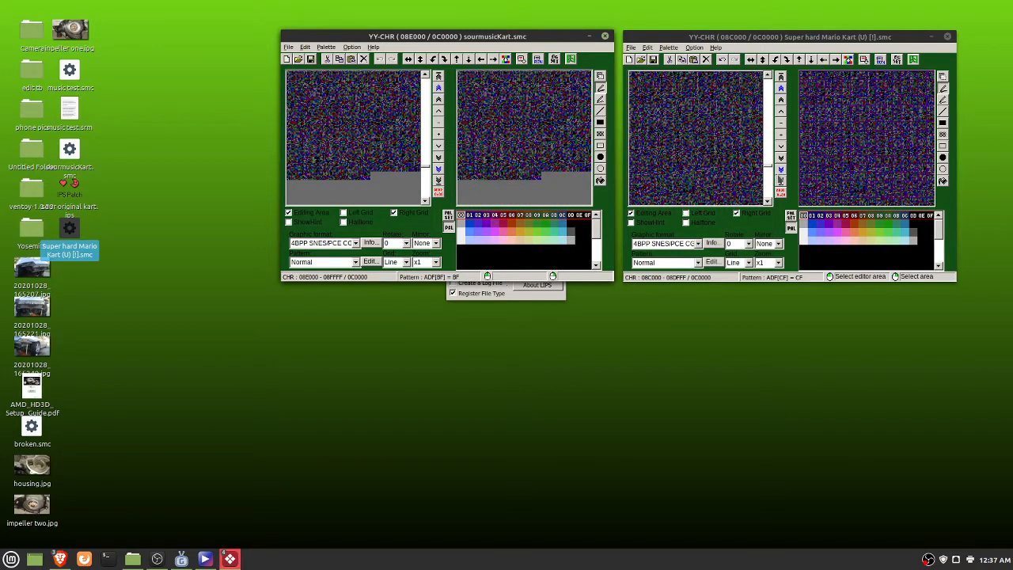
pyautogui.click(779, 171)
pyautogui.click(724, 166)
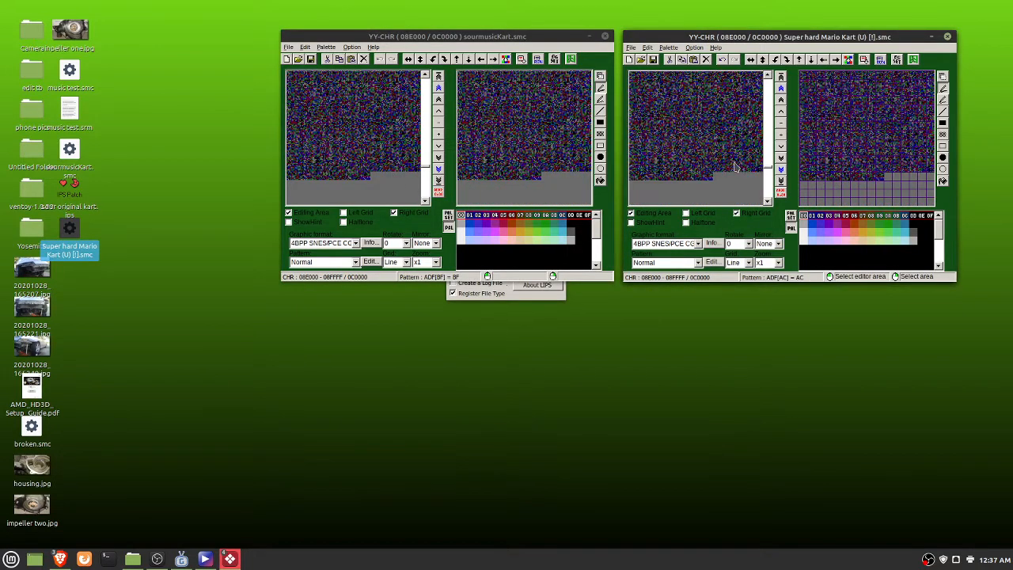
# Transfer the sourmusicKart.smc blocks at 090000 and 092000 to the matching addresses in the Super hard Mario Kart ROM
pyautogui.click(439, 171)
pyautogui.click(397, 179)
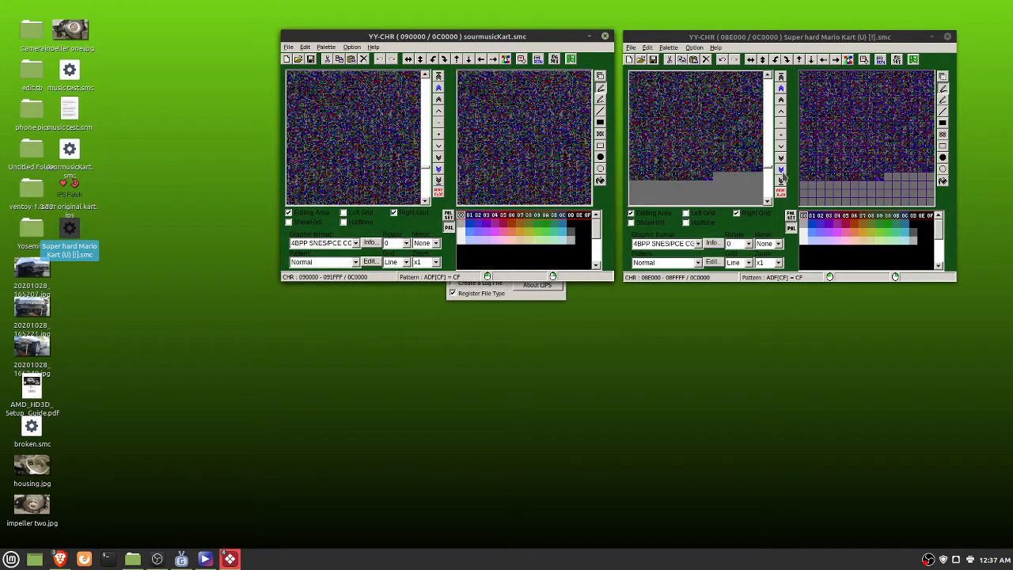
pyautogui.click(781, 170)
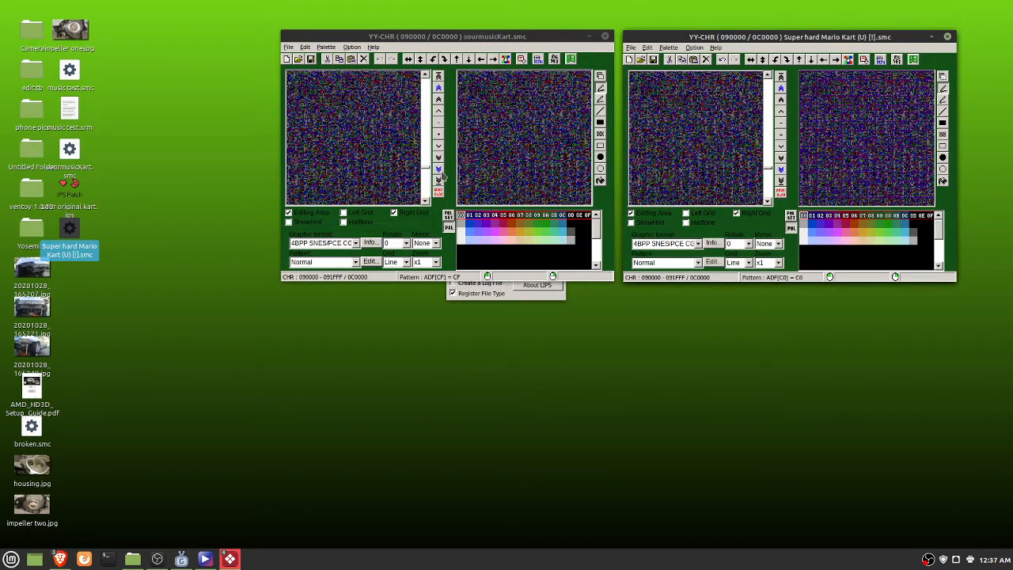
pyautogui.click(440, 171)
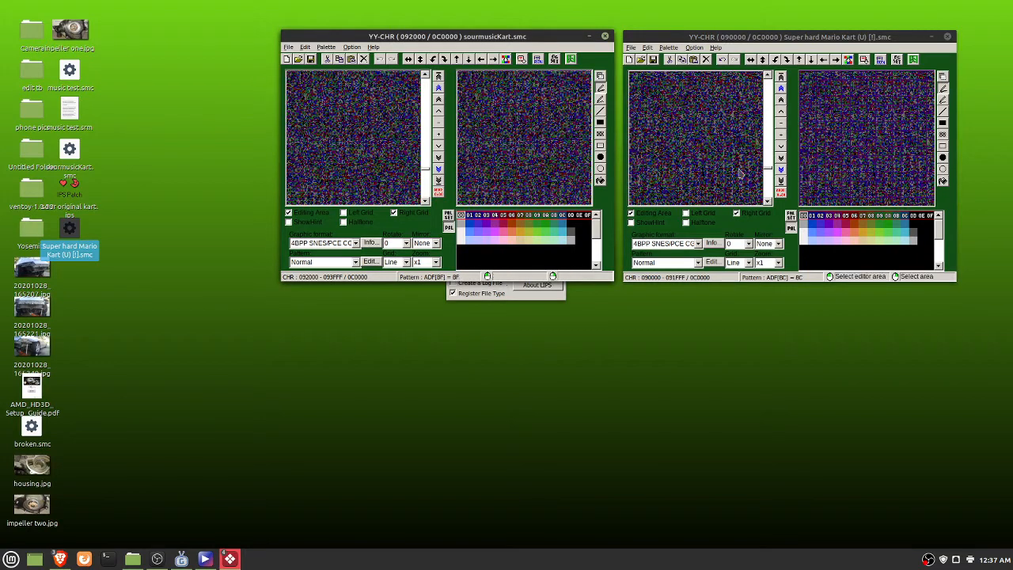
pyautogui.click(781, 170)
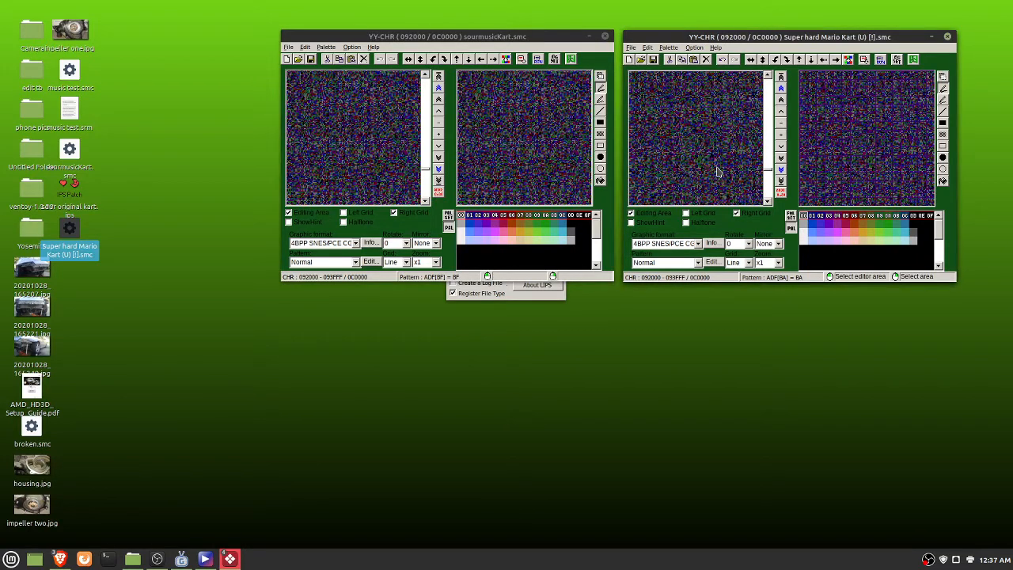
# Copy the blocks at 094000 and 096000 from sourmusicKart.smc and paste them at the same Super hard Mario Kart ROM addresses
pyautogui.click(439, 171)
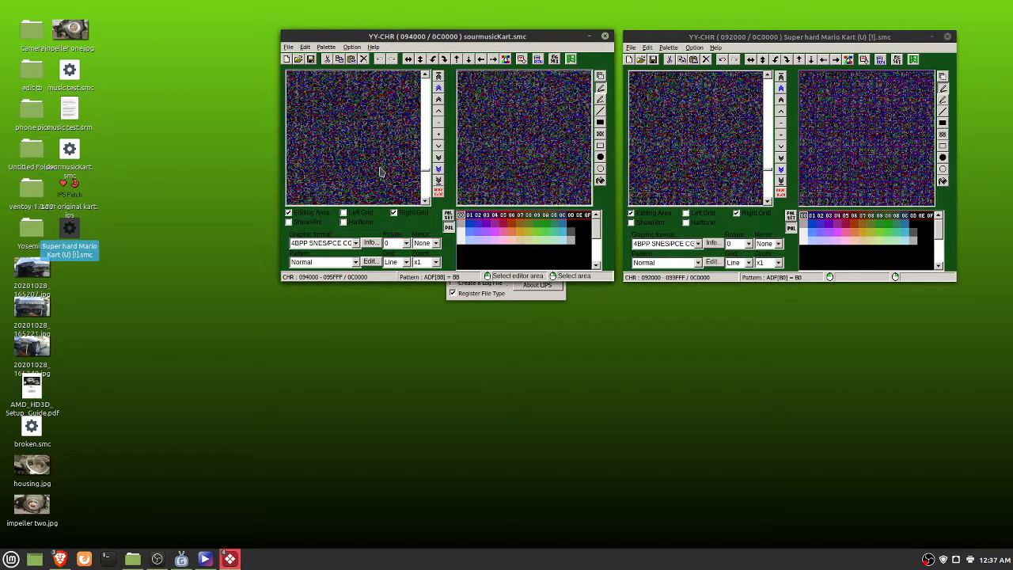
pyautogui.click(781, 171)
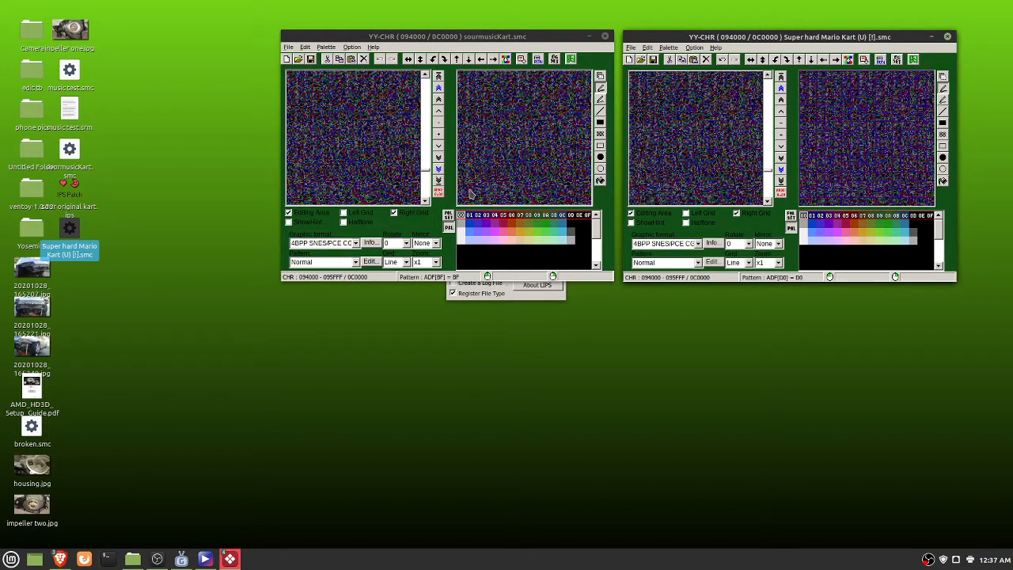
pyautogui.click(426, 174)
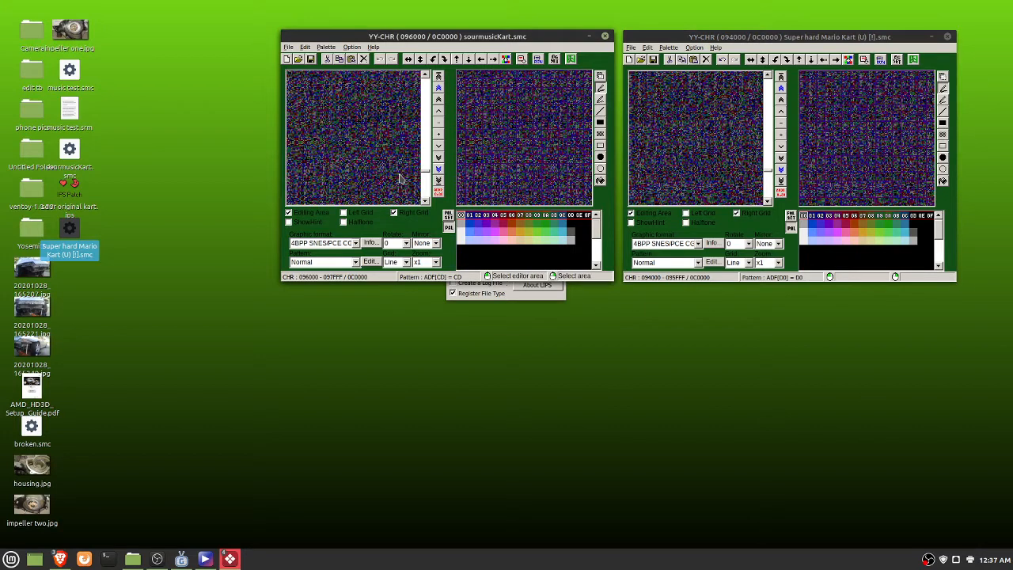
pyautogui.click(782, 169)
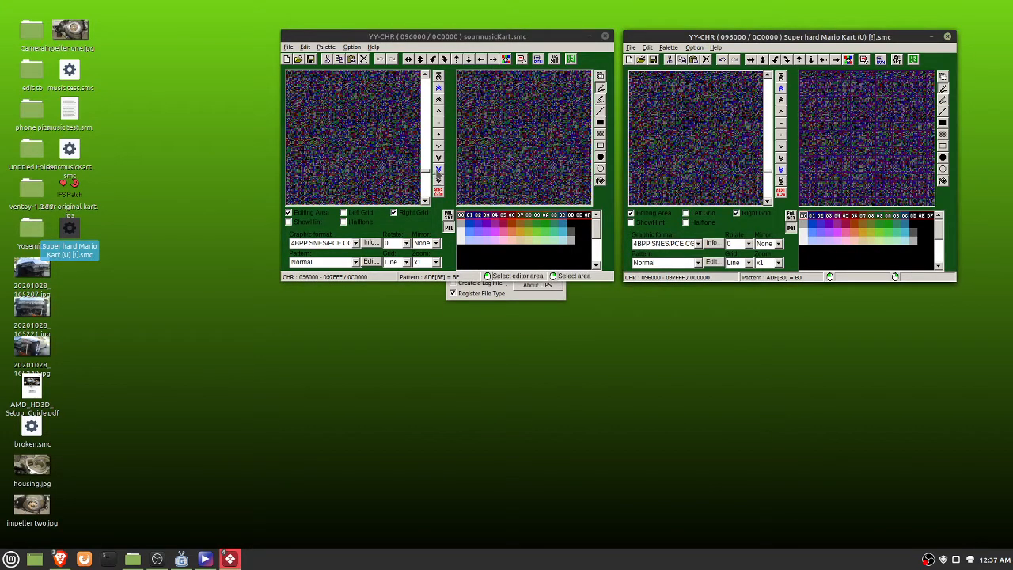
# Transfer the data blocks at 098000 and 09A000 from sourmusicKart.smc to the same addresses in the Super hard Mario Kart ROM
pyautogui.click(438, 170)
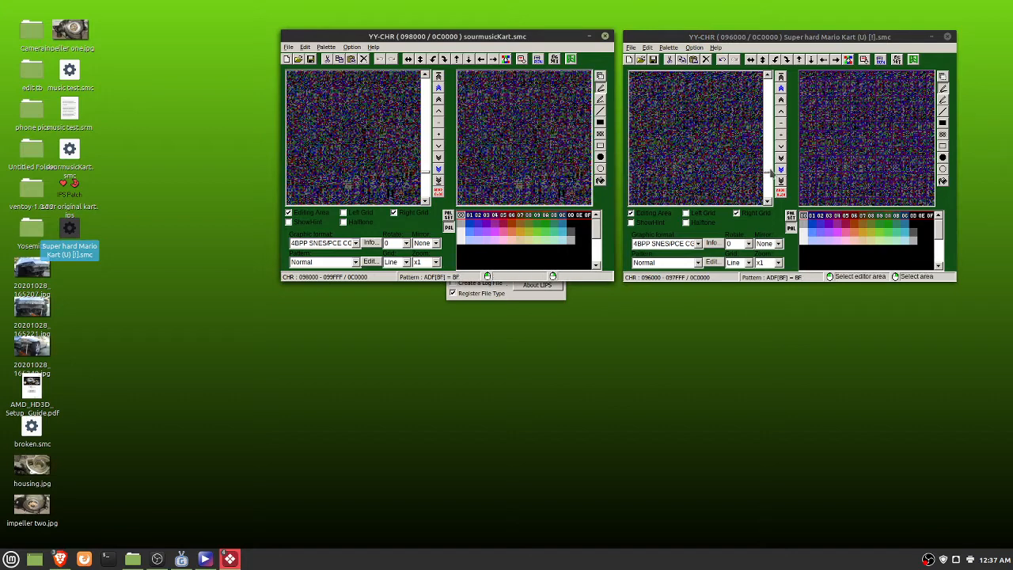
pyautogui.click(781, 169)
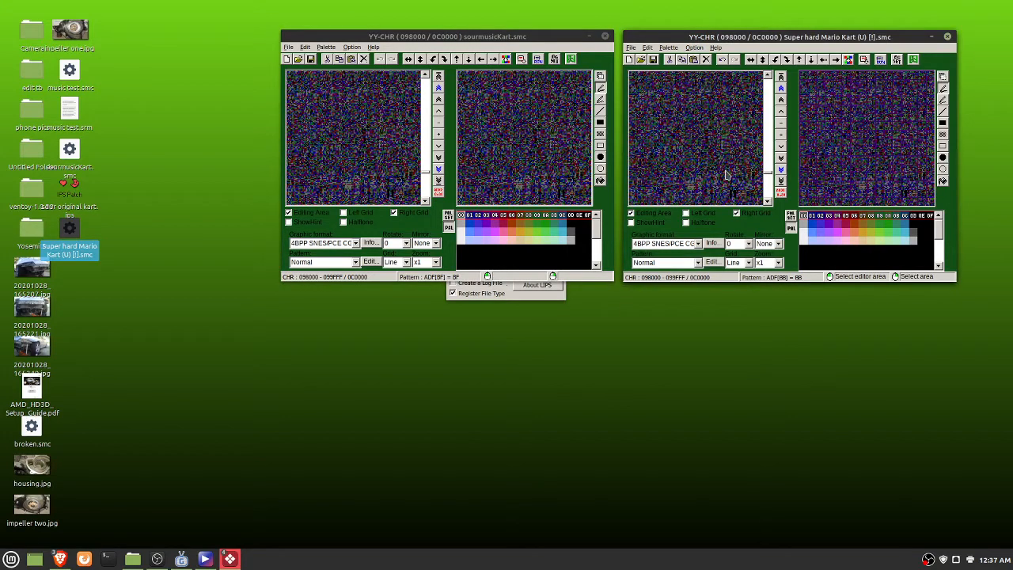
pyautogui.click(438, 170)
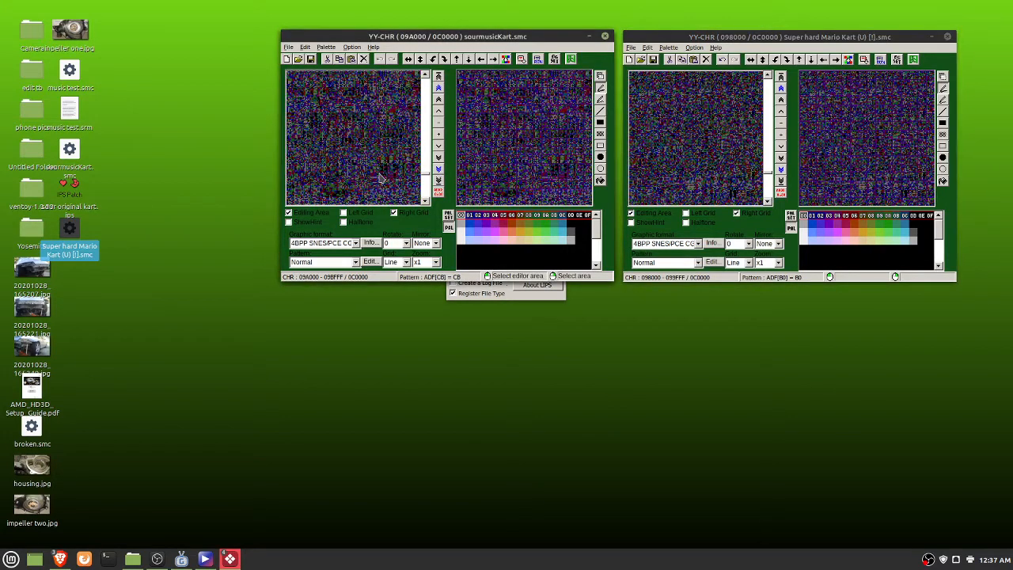
pyautogui.click(781, 170)
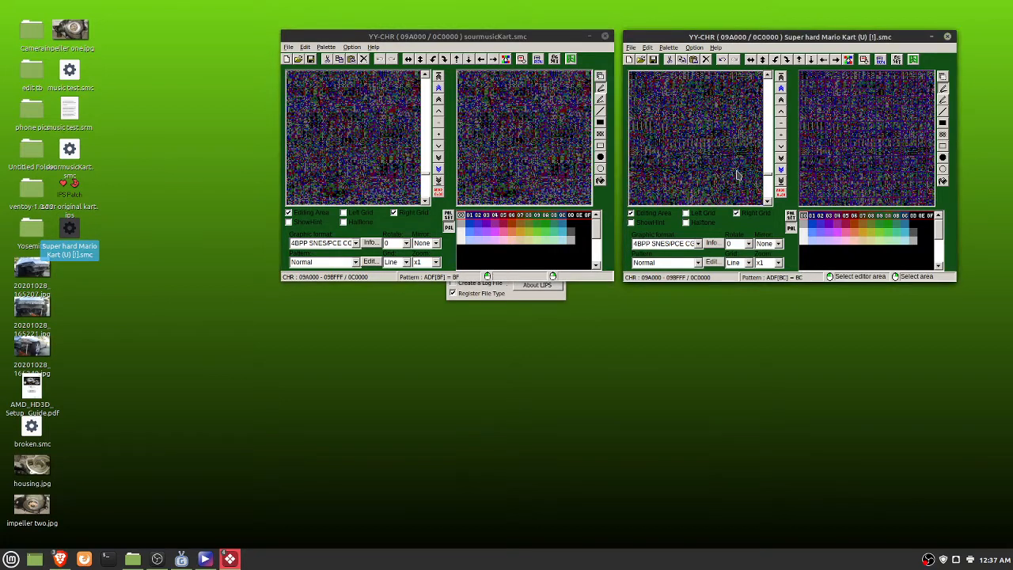
# Copy the sourmusicKart.smc blocks at 09C000 and 09E000 and paste them into the matching Super hard Mario Kart ROM addresses
pyautogui.click(439, 171)
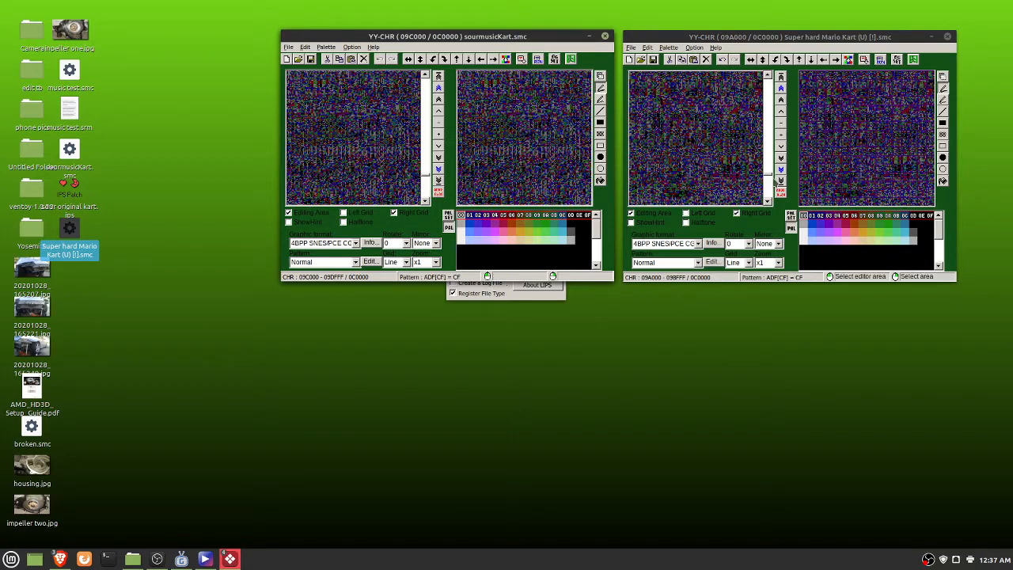
pyautogui.click(781, 169)
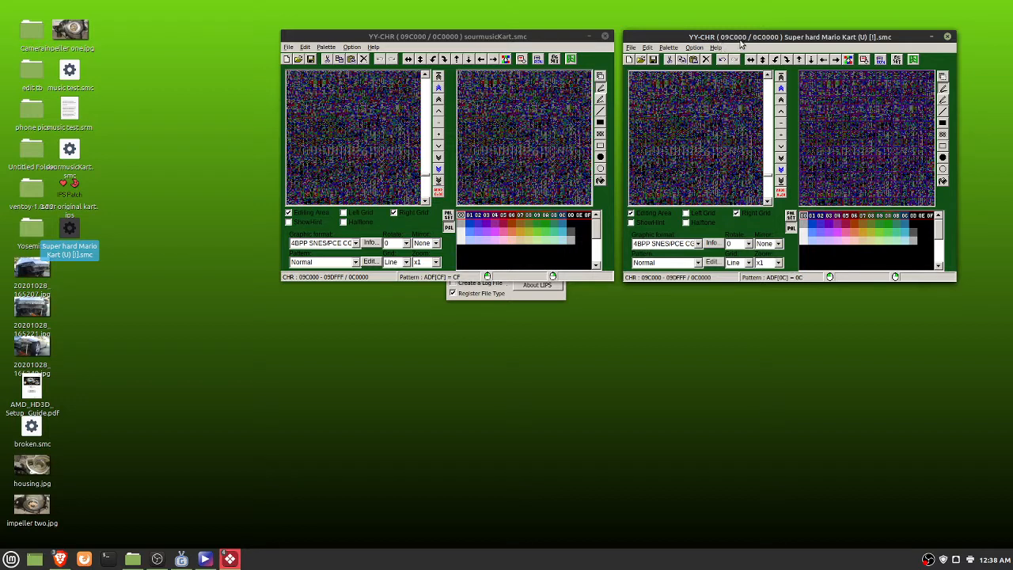
pyautogui.click(391, 40)
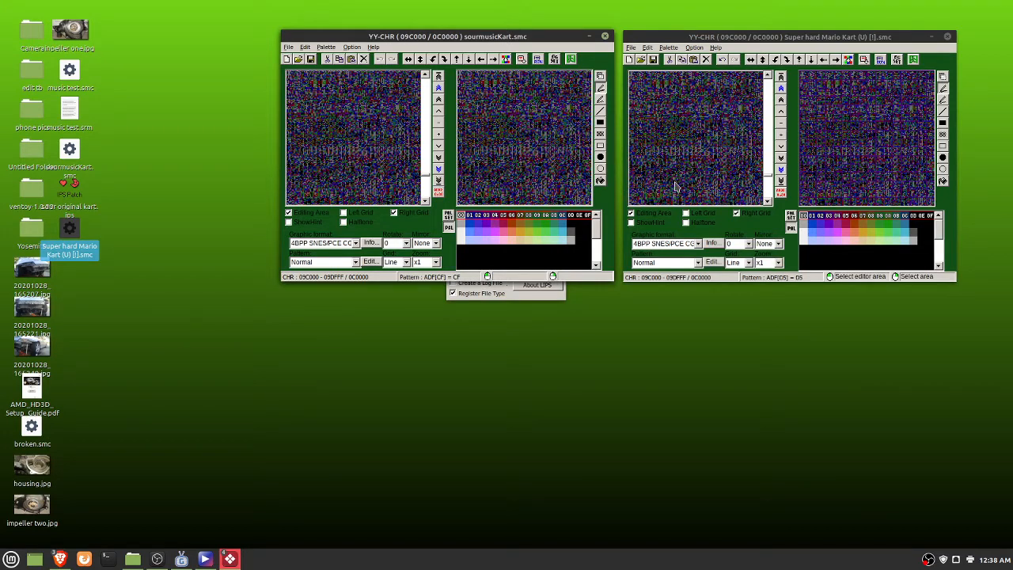
pyautogui.click(438, 171)
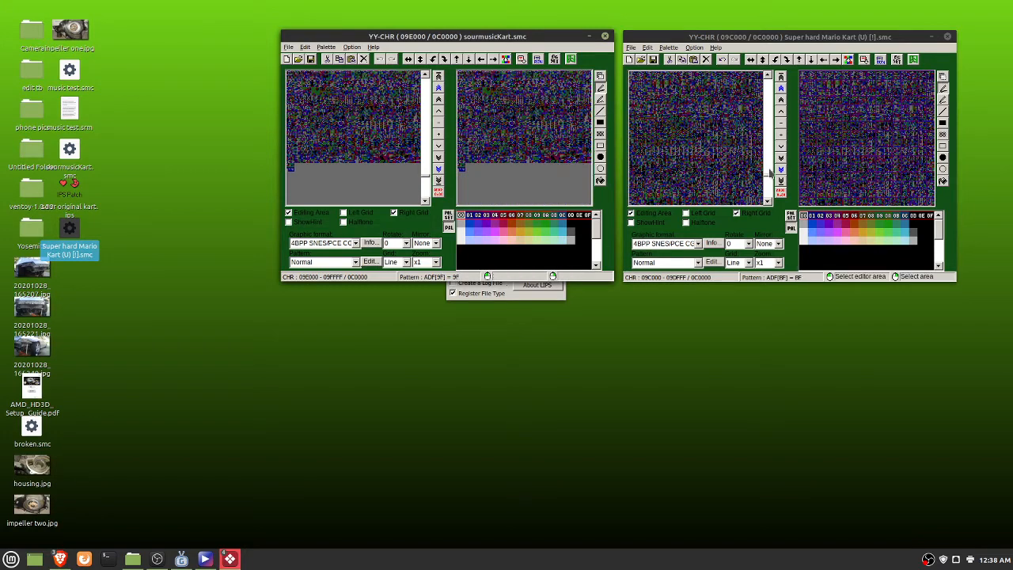
pyautogui.click(781, 171)
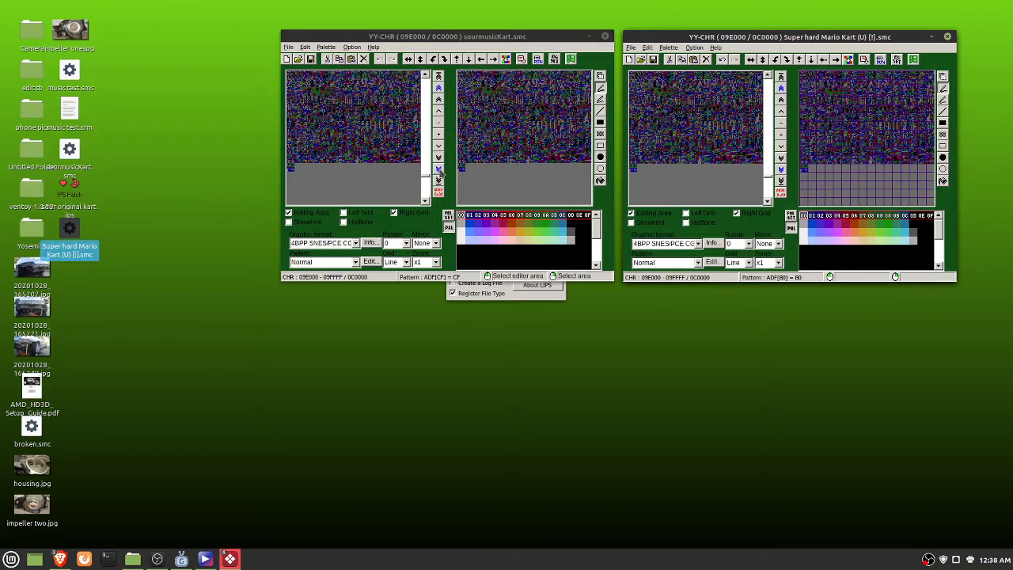
# Copy the data blocks at 0A0000 and 0A2000 from sourmusicKart.smc into the same addresses of the Super hard Mario Kart ROM
pyautogui.click(438, 169)
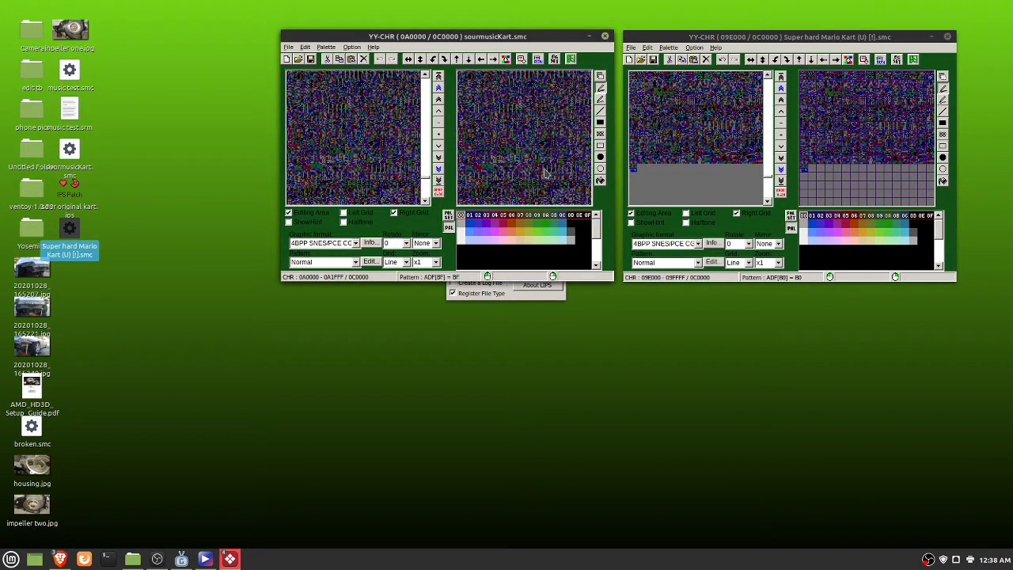
pyautogui.click(781, 169)
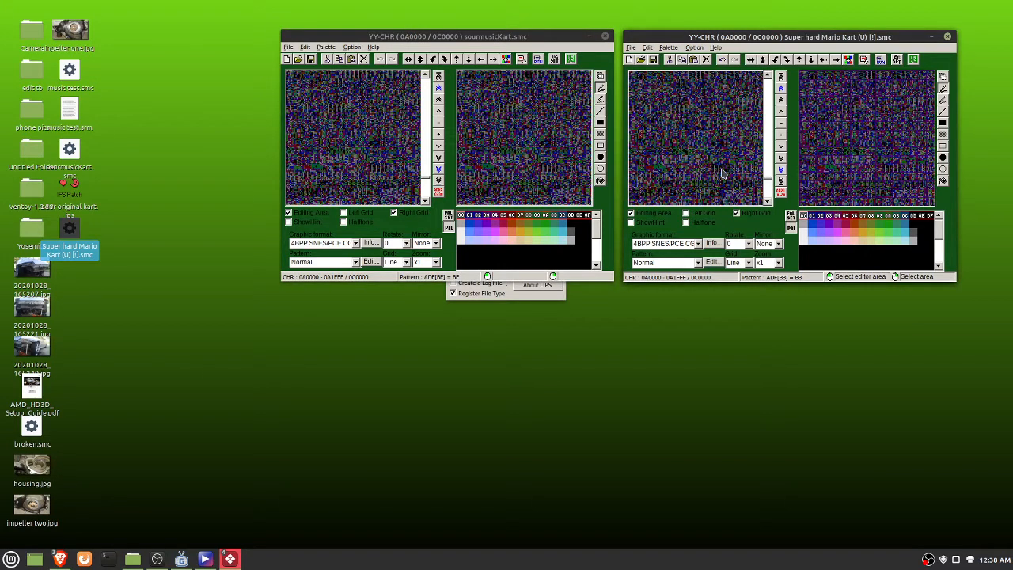
pyautogui.click(438, 169)
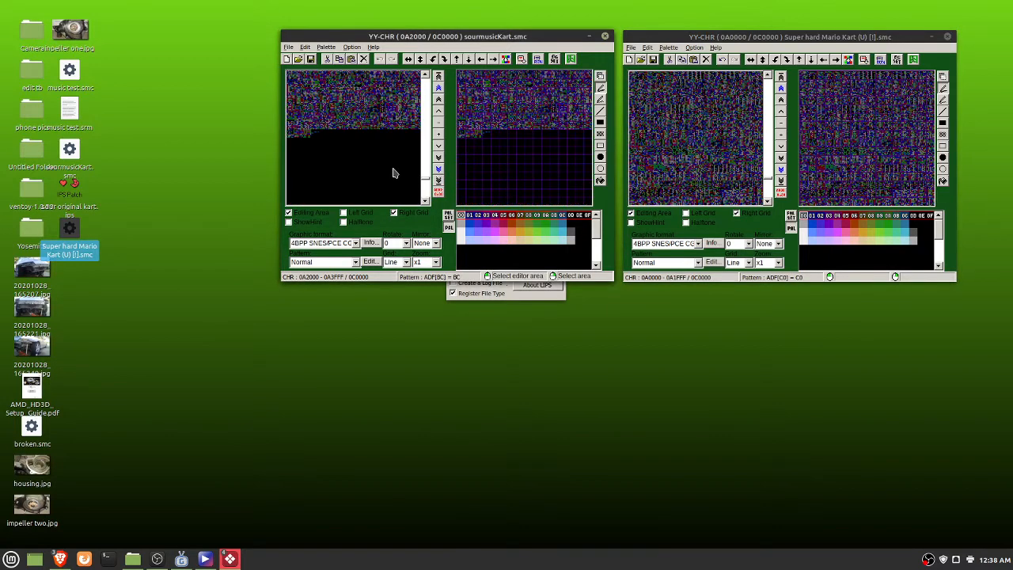
pyautogui.click(780, 169)
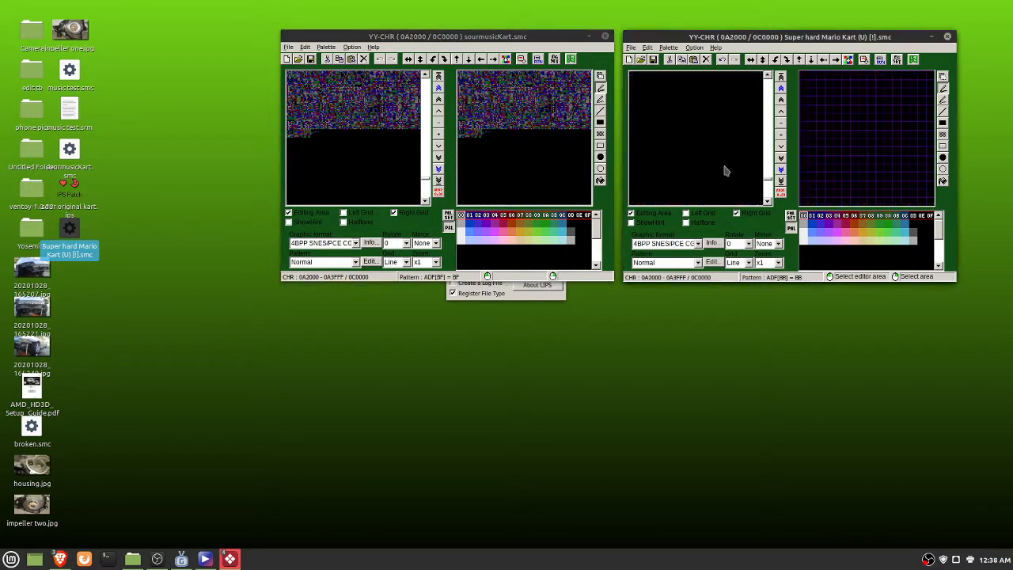
# Check the remaining blocks from 0A4000 onward in both ROMs for any data left to transfer
pyautogui.click(438, 169)
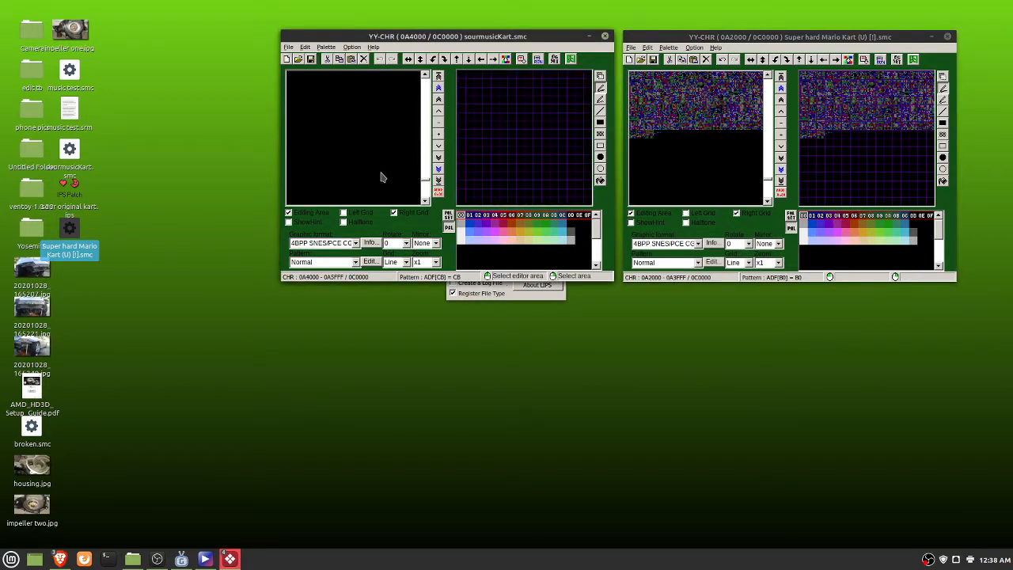
pyautogui.click(439, 170)
pyautogui.click(440, 171)
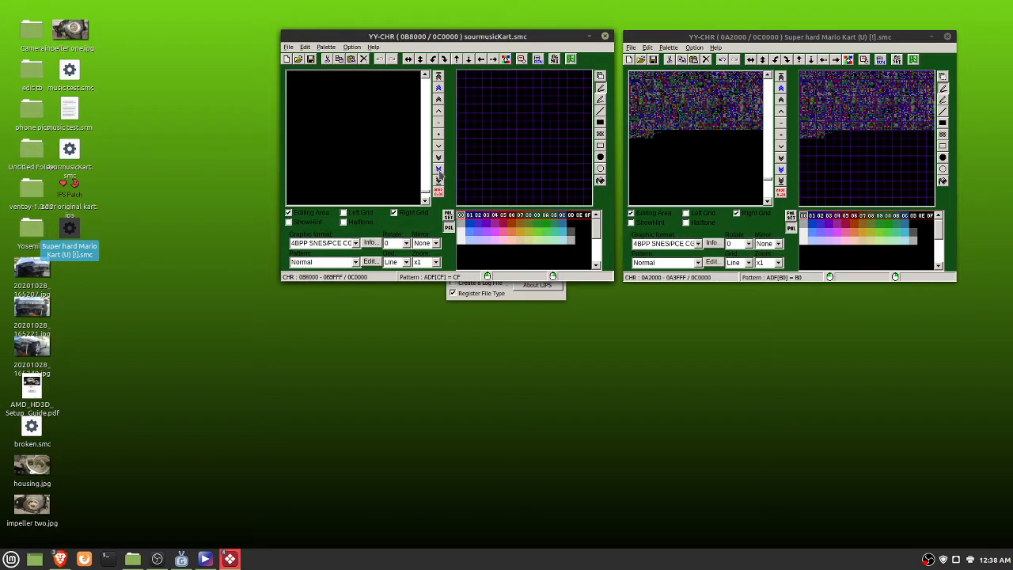
pyautogui.click(781, 169)
pyautogui.click(781, 170)
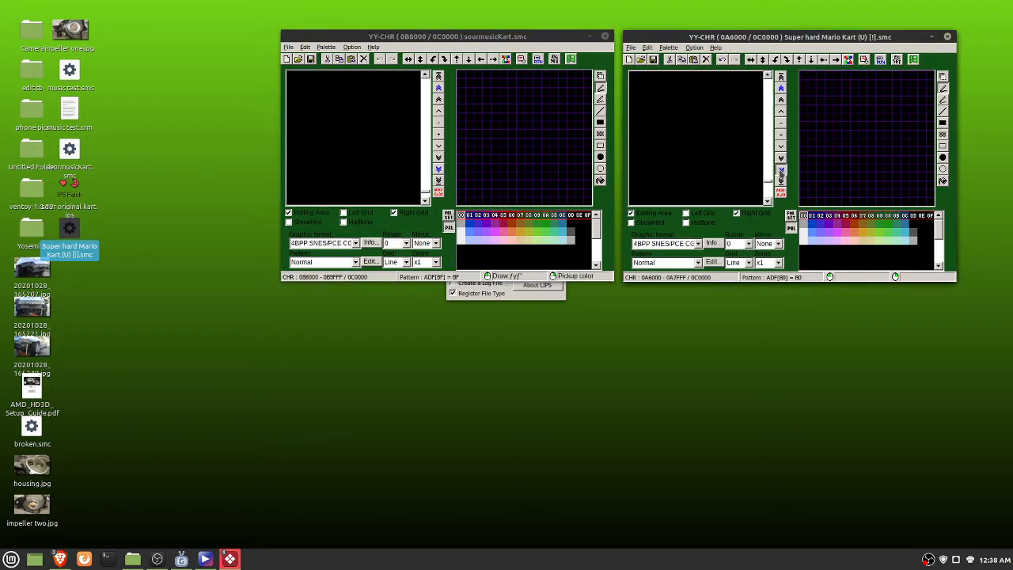
pyautogui.click(780, 169)
pyautogui.click(780, 170)
pyautogui.click(781, 169)
pyautogui.click(781, 169)
pyautogui.click(781, 170)
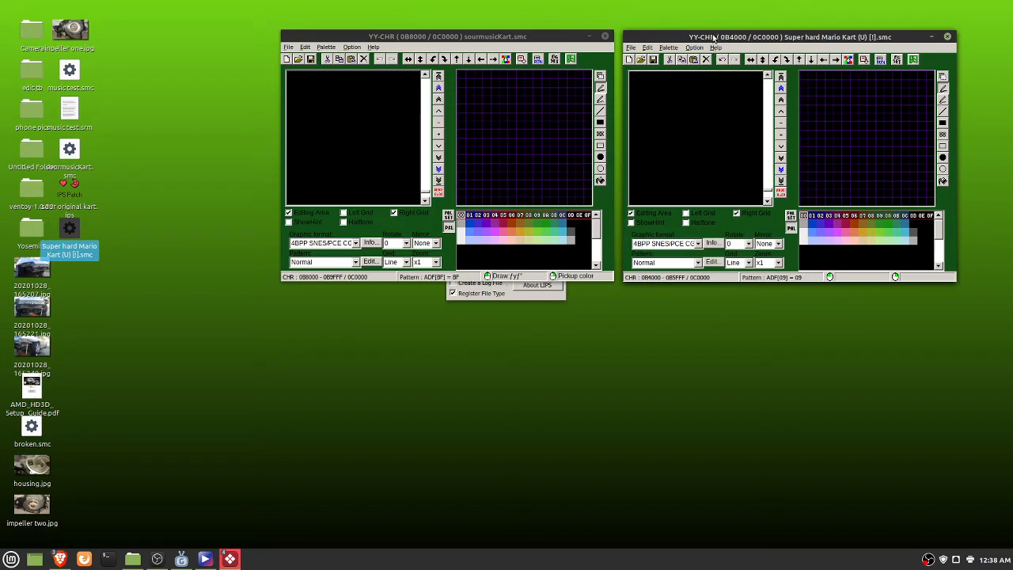
# Save the edited Super hard Mario Kart ROM to the Desktop as a new file named new music.smc
pyautogui.click(631, 47)
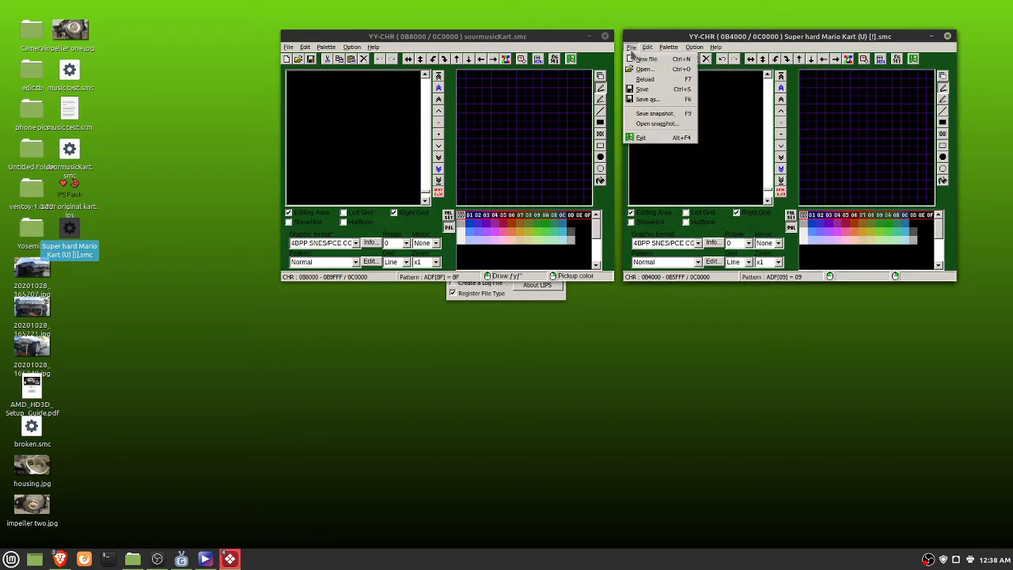
pyautogui.click(644, 100)
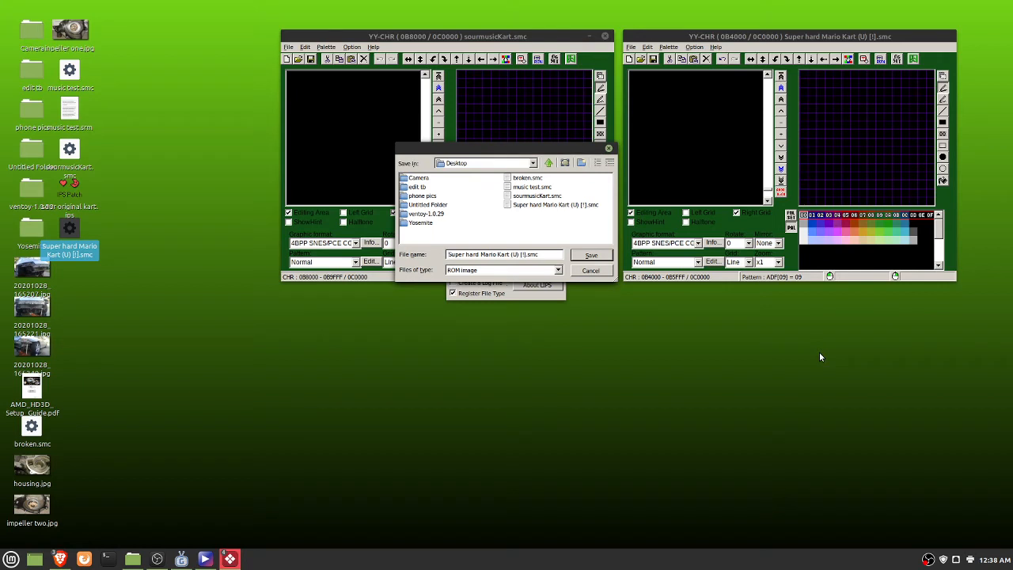
pyautogui.write('new music')
pyautogui.press('Delete')
pyautogui.press('Delete')
pyautogui.press('Delete')
pyautogui.press('Delete')
pyautogui.press('Delete')
pyautogui.press('Delete')
pyautogui.press('Delete')
pyautogui.press('Delete')
pyautogui.press('Delete')
pyautogui.press('Delete')
pyautogui.press('Delete')
pyautogui.press('Delete')
pyautogui.press('Delete')
pyautogui.press('Delete')
pyautogui.press('Delete')
pyautogui.press('Delete')
pyautogui.press('Delete')
pyautogui.press('Delete')
pyautogui.press('Delete')
pyautogui.press('Delete')
pyautogui.click(584, 260)
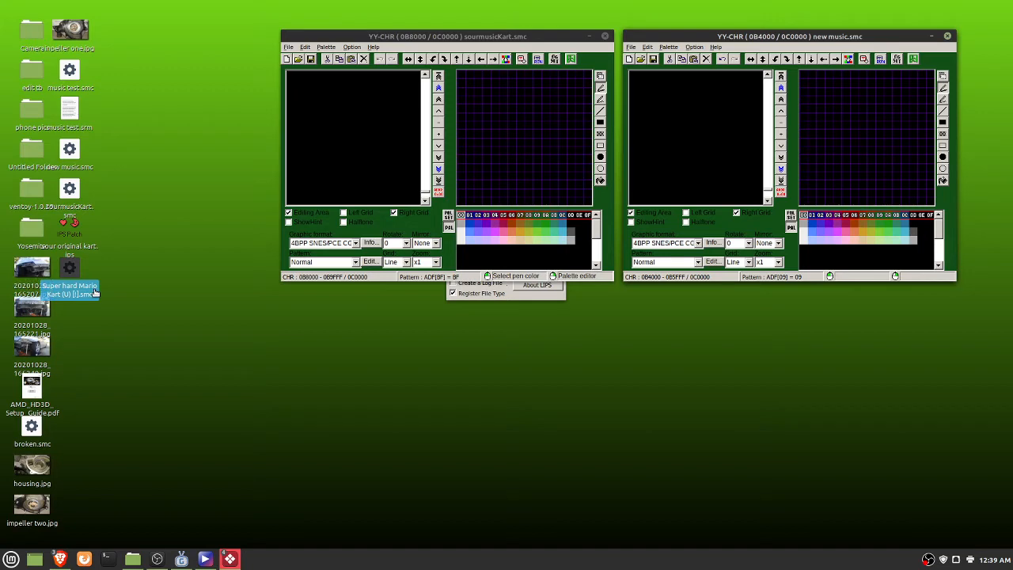
# Run the Super hard Mario Kart (U) [!].smc file from the desktop in Snes9x and lower the system volume
pyautogui.doubleClick(68, 274)
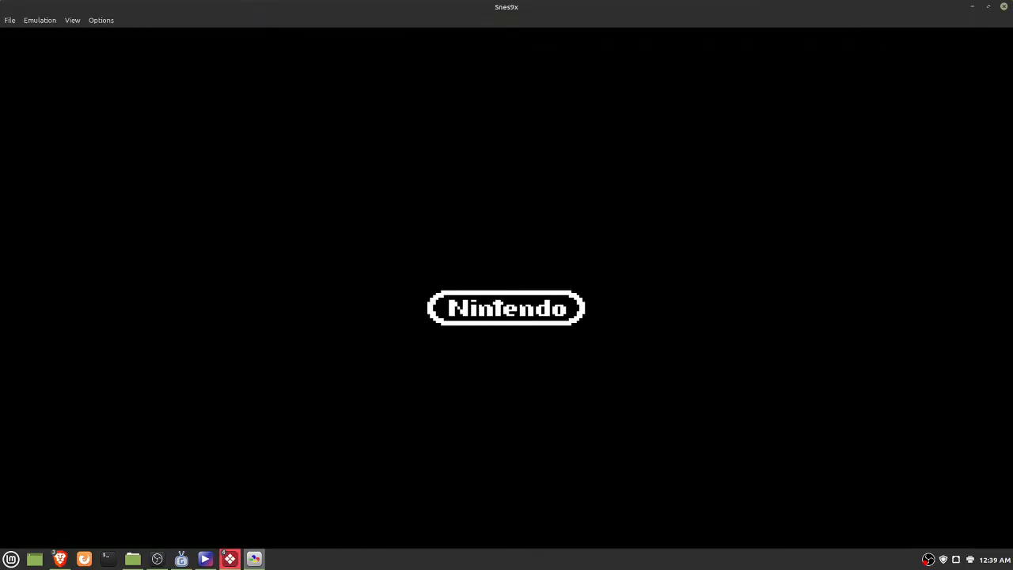
pyautogui.press('XF86AudioLowerVolume')
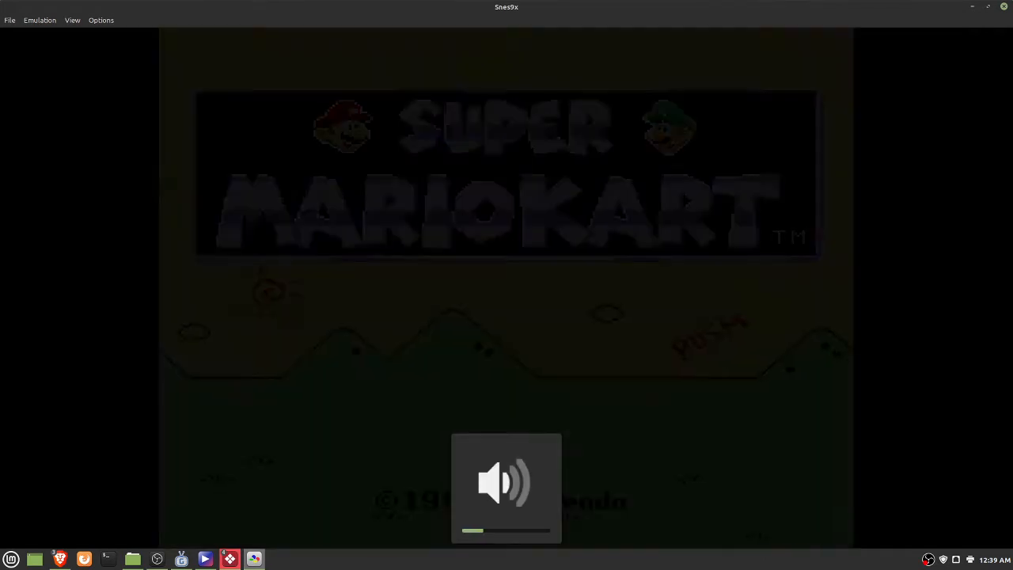
# Start a one-player Mariokart GP game in the 50cc class and confirm the selection
pyautogui.press('Return')
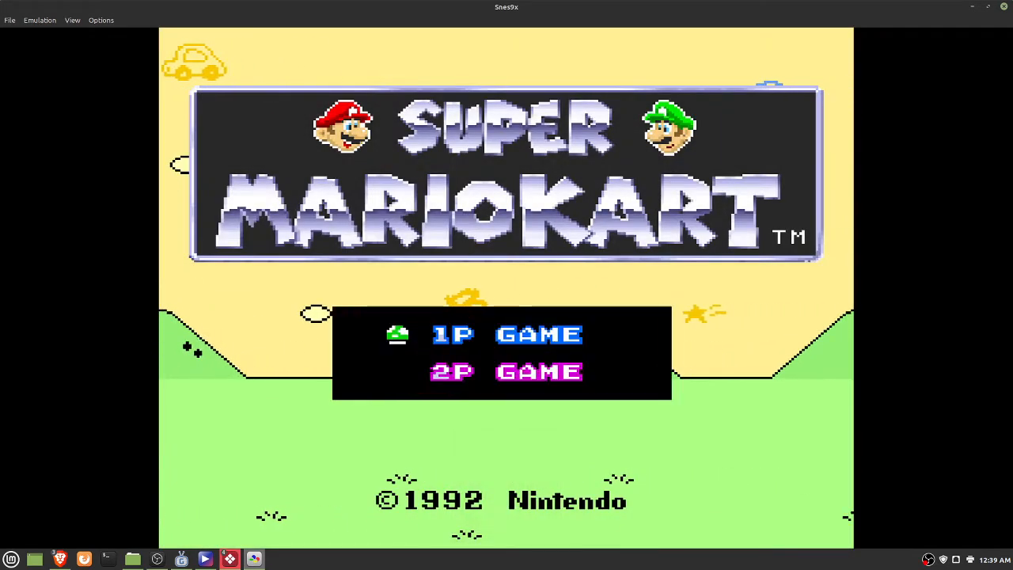
pyautogui.press('Return')
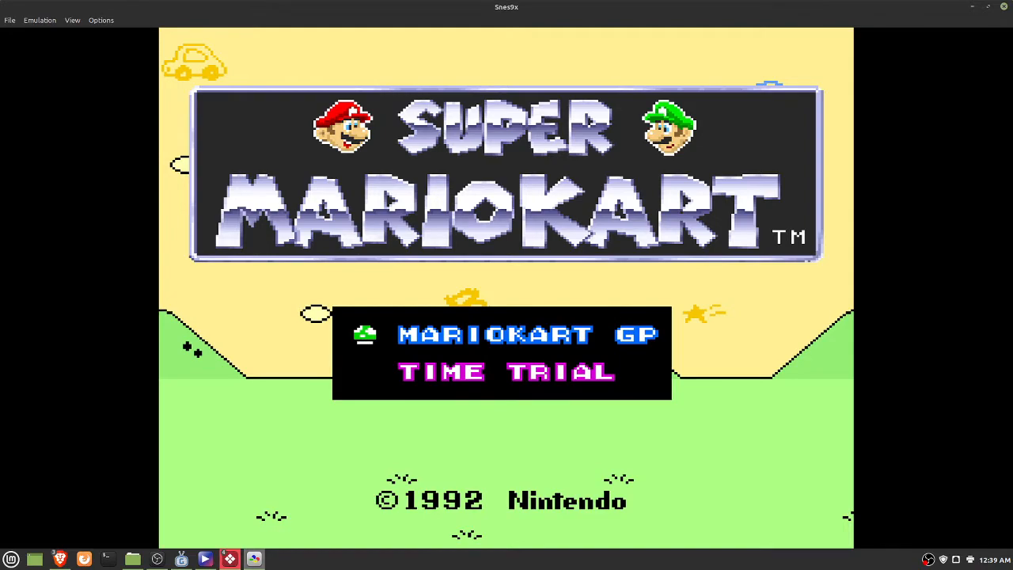
pyautogui.press('Return')
pyautogui.press('Return')
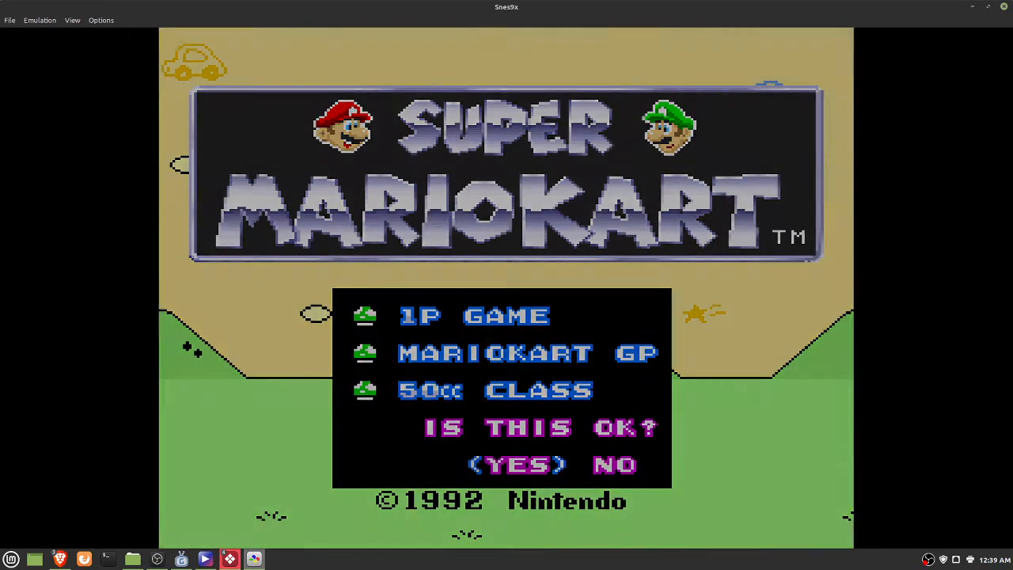
pyautogui.press('Return')
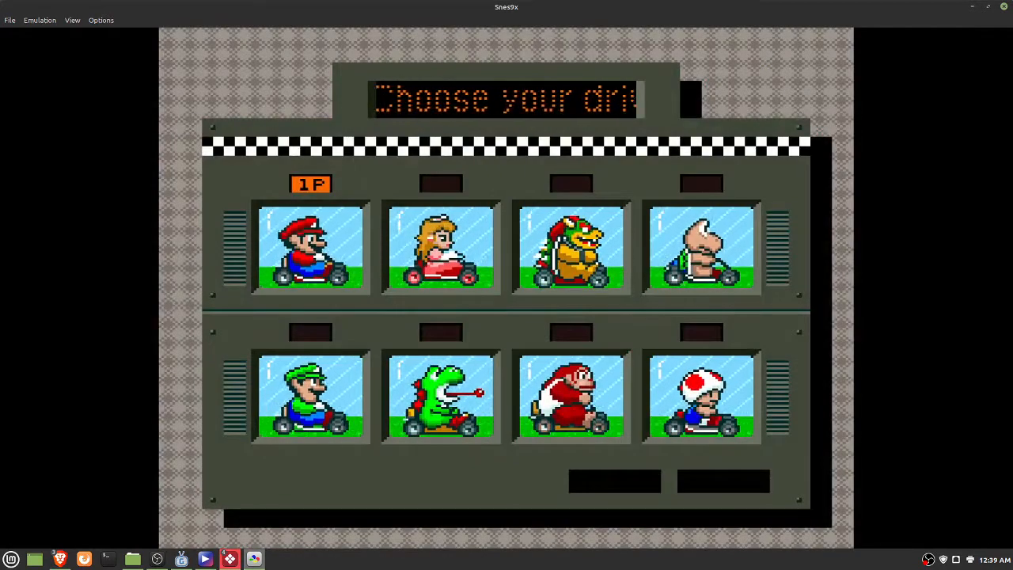
# Start the Mushroom Cup race with the Koopa Troopa driver and close the emulator after checking the track
pyautogui.press('Right')
pyautogui.press('Right')
pyautogui.press('Right')
pyautogui.press('Return')
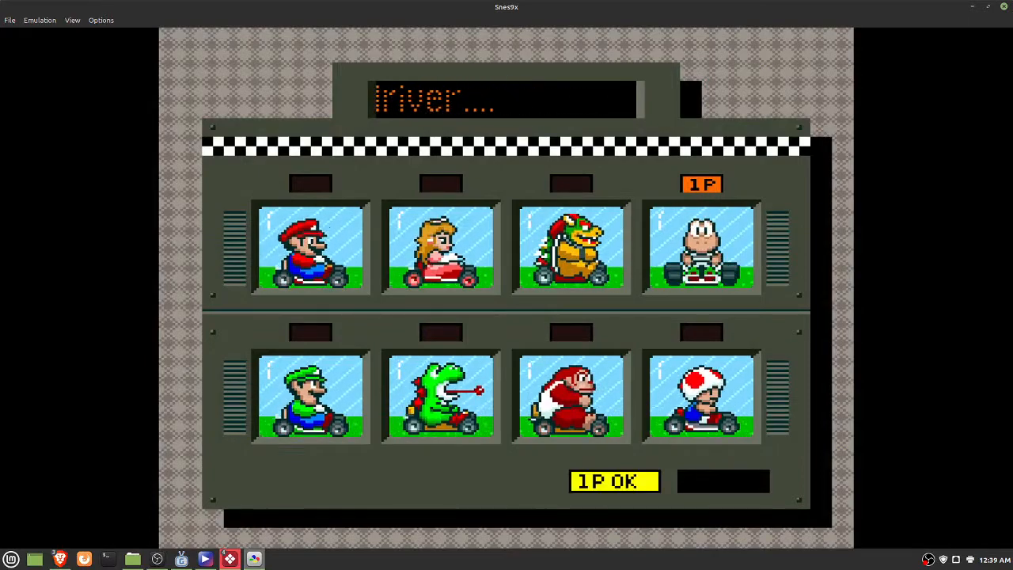
pyautogui.press('Return')
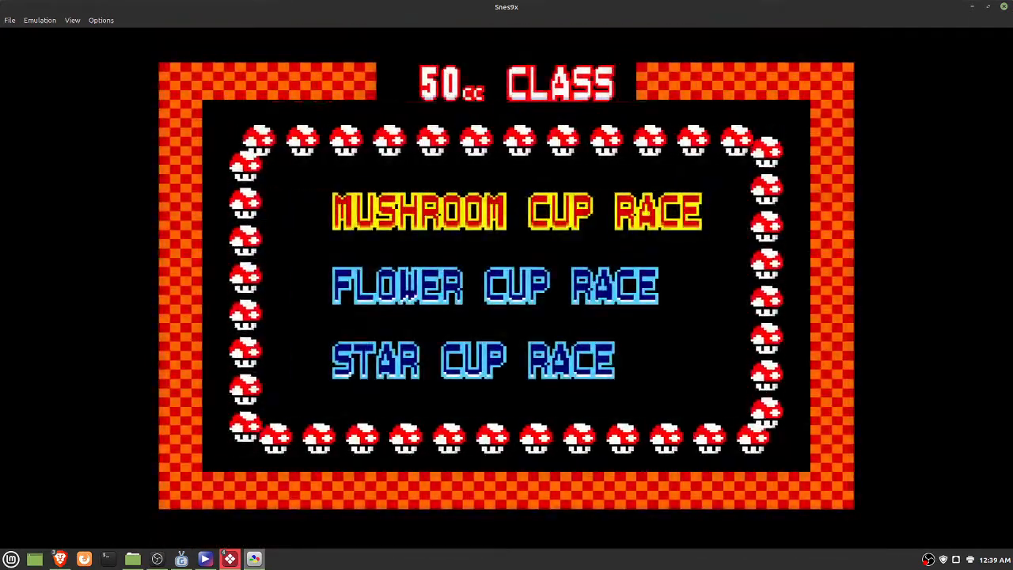
pyautogui.press('Return')
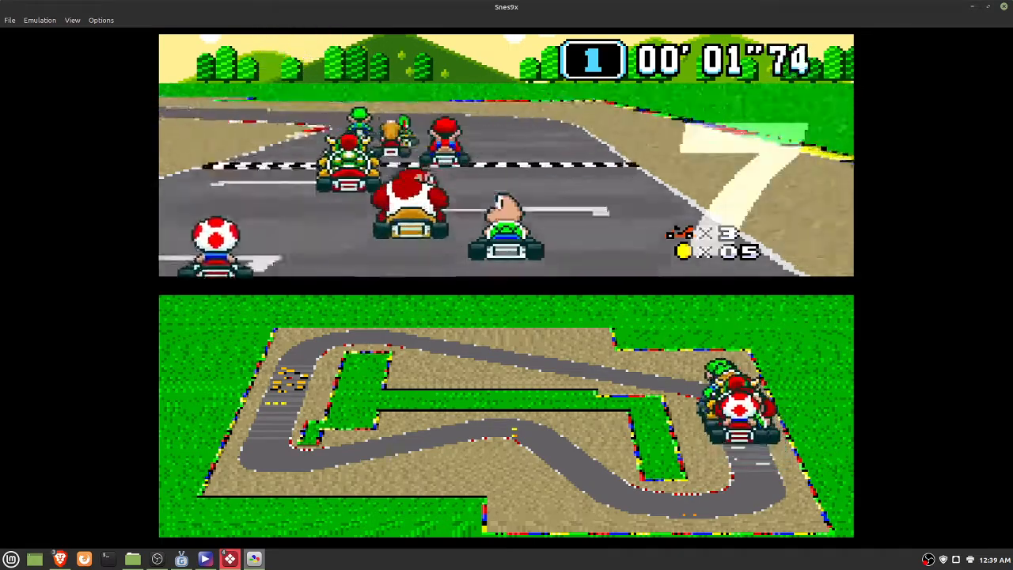
pyautogui.click(1002, 7)
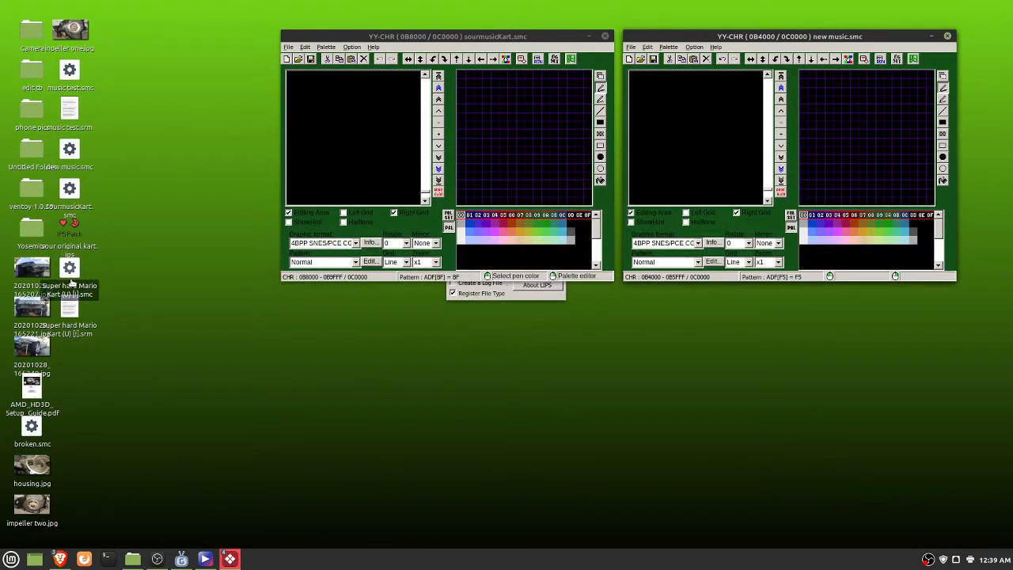
# Run new music.smc from the desktop in Snes9x and start a one-player Sour Kart GP game in the 50cc class
pyautogui.doubleClick(68, 152)
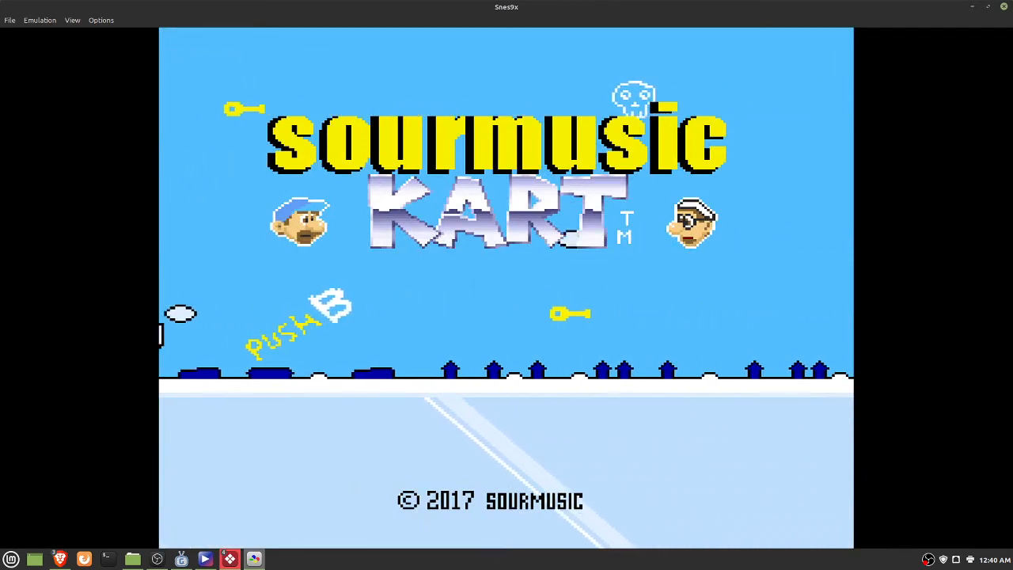
pyautogui.press('XF86AudioLowerVolume')
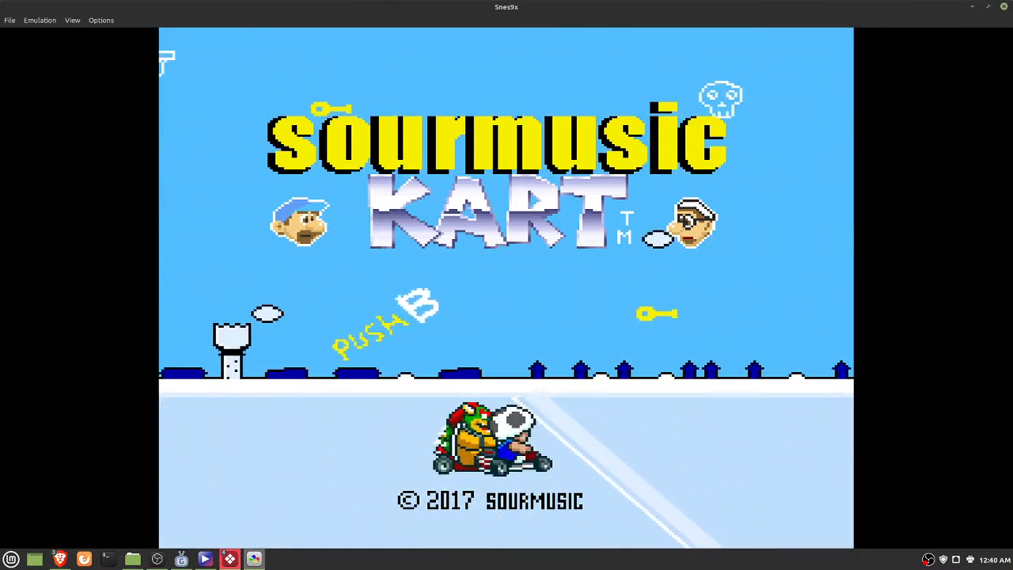
pyautogui.press('Return')
pyautogui.press('Return')
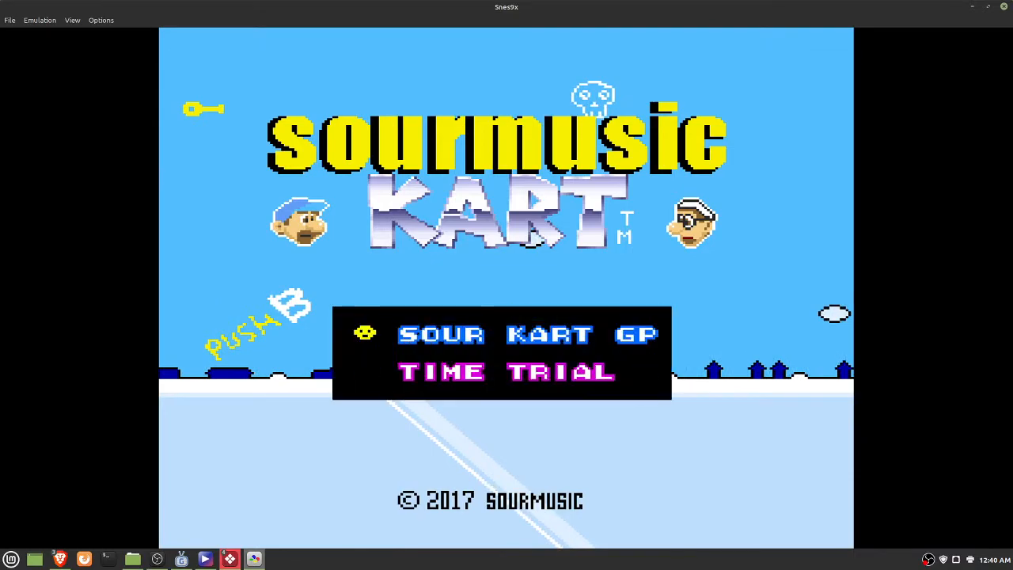
pyautogui.press('Return')
pyautogui.press('Return')
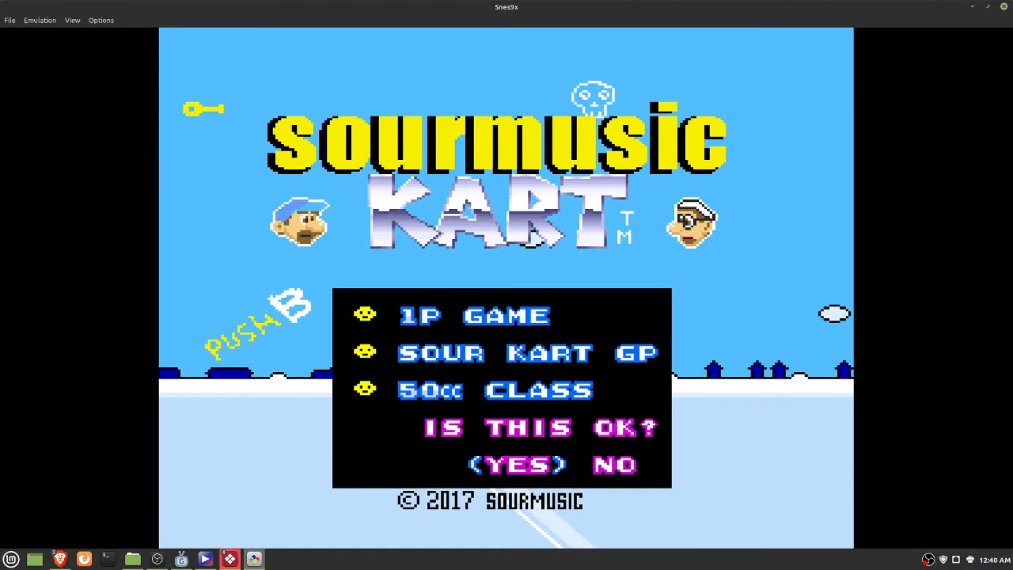
pyautogui.press('Return')
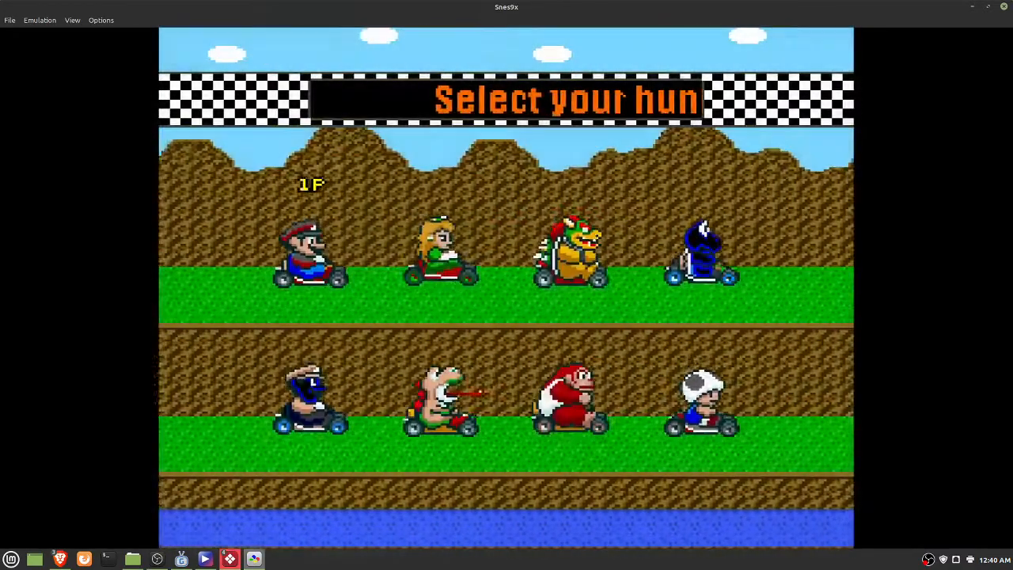
# Race the Koopa Troopa driver to test the track graphics of new music.smc, and close the emulator
pyautogui.press('Right')
pyautogui.press('Right')
pyautogui.press('Return')
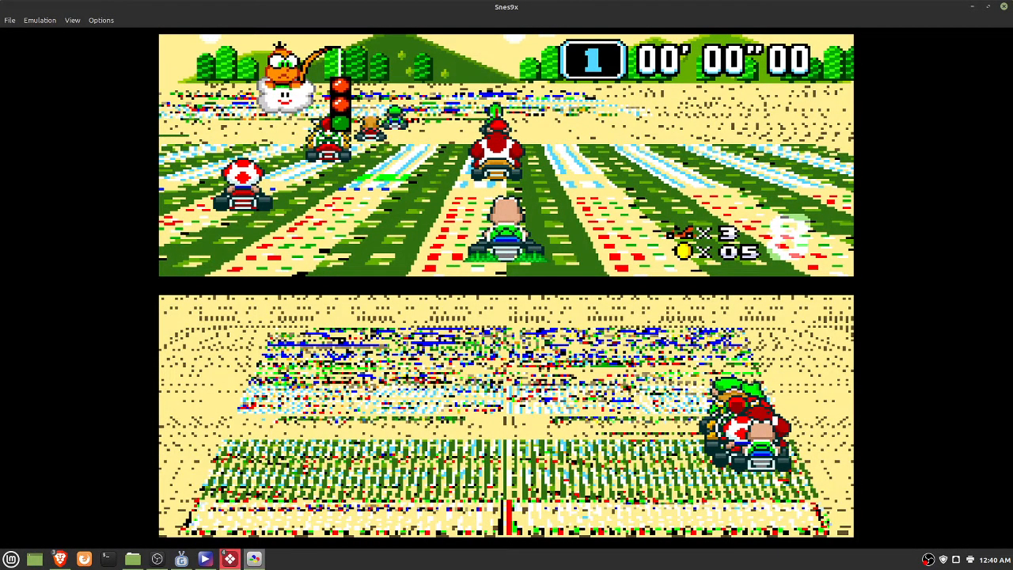
pyautogui.press('Left')
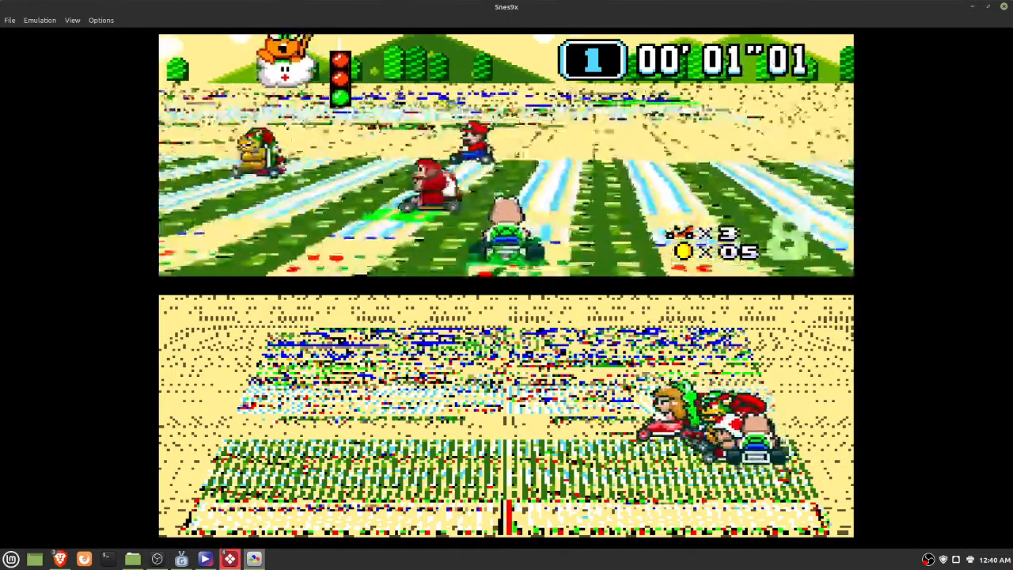
pyautogui.press('Left')
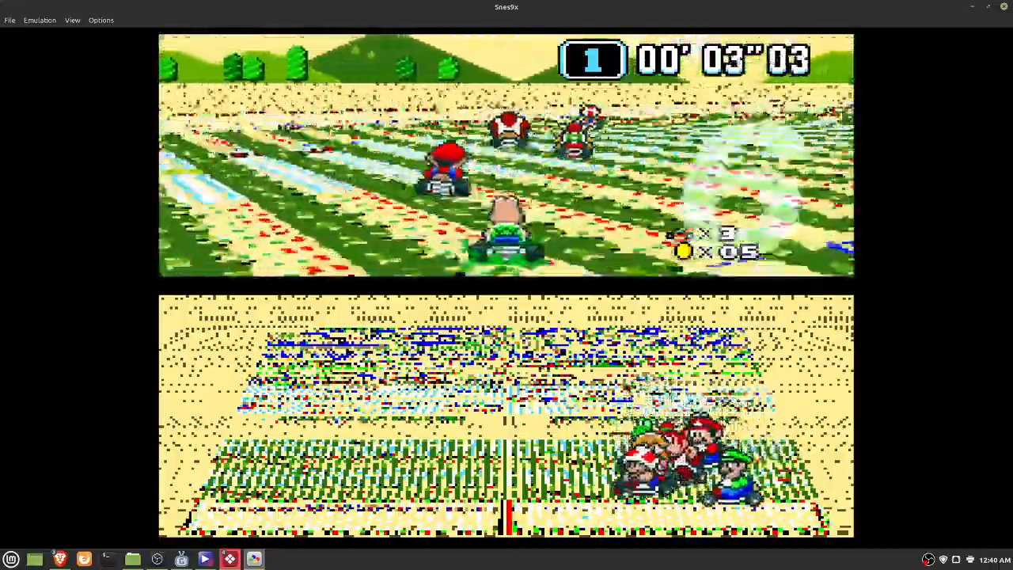
pyautogui.press('Left')
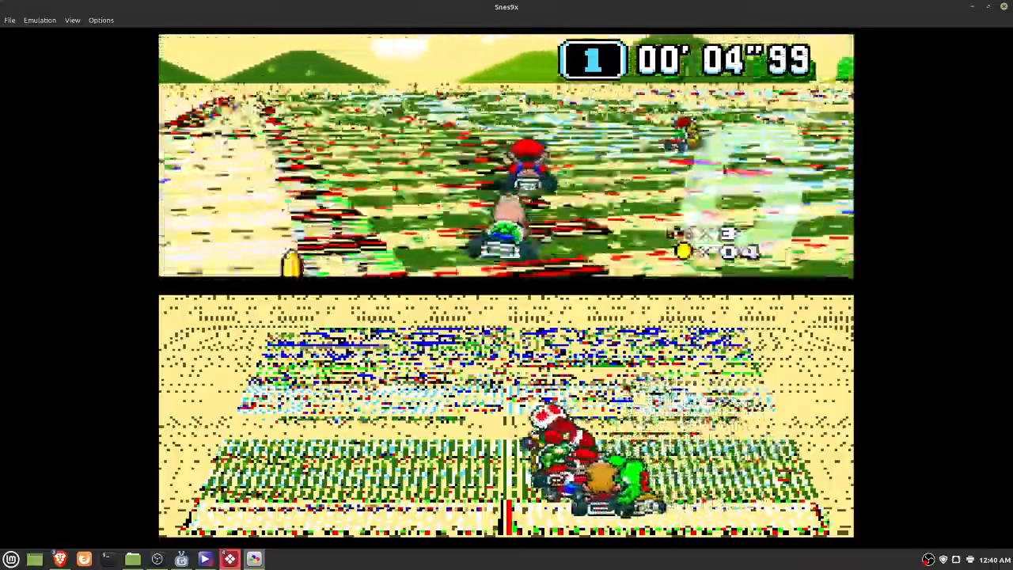
pyautogui.press('Right')
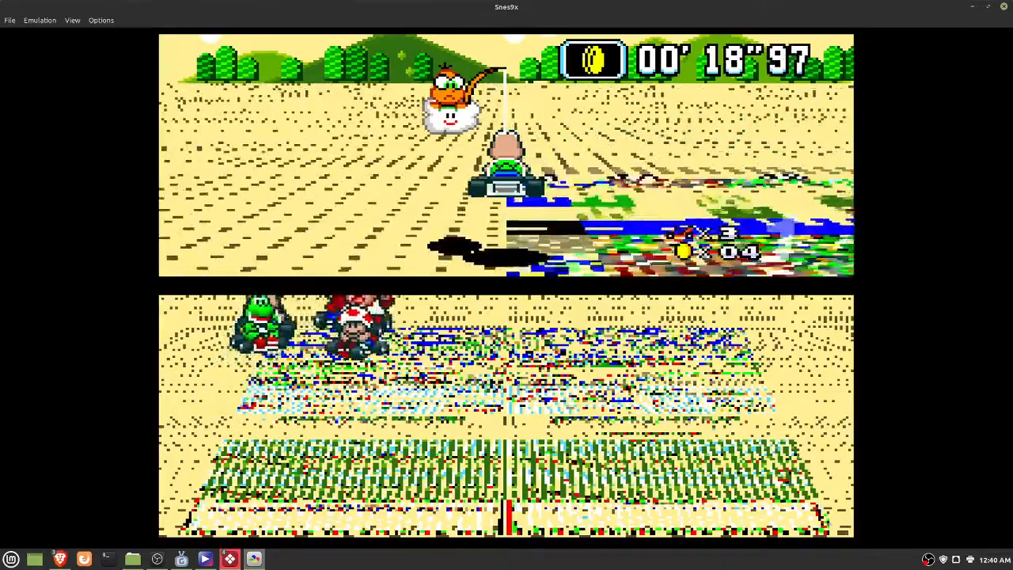
pyautogui.click(1004, 7)
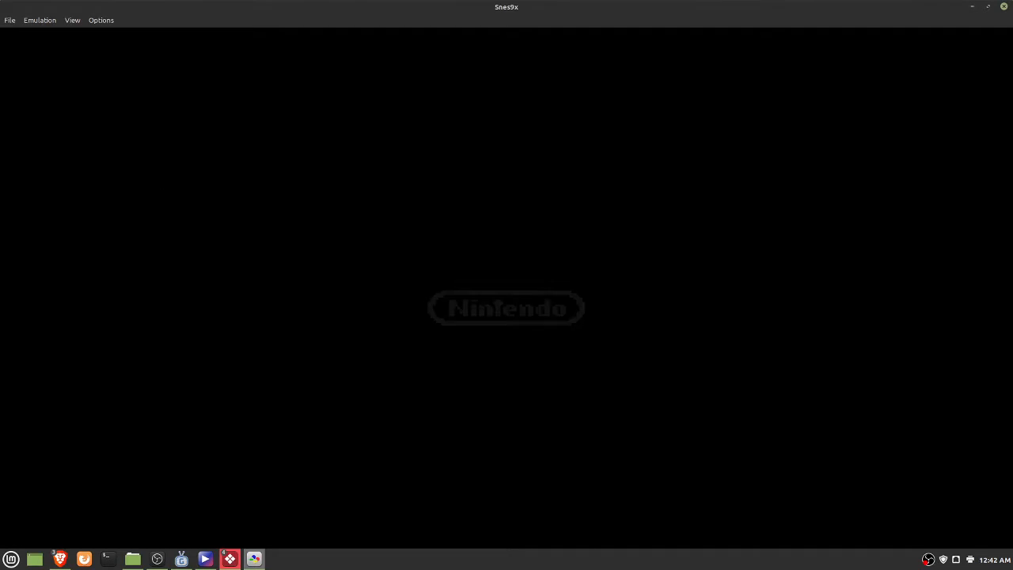
# Skip the intro and start a one-player GP game from the sourmusic Kart title screen
pyautogui.press('c')
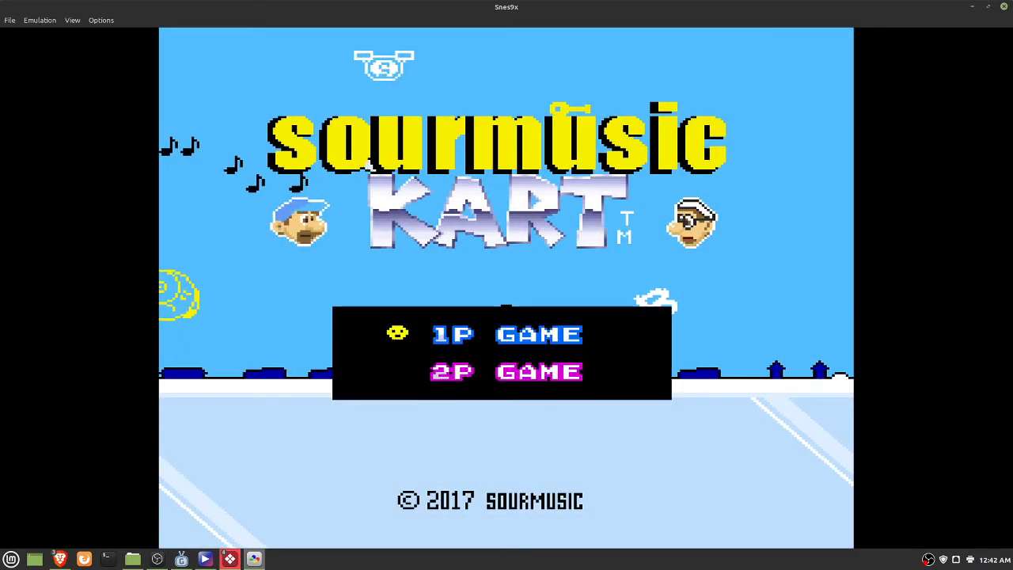
pyautogui.press('c')
pyautogui.press('c')
pyautogui.press('c')
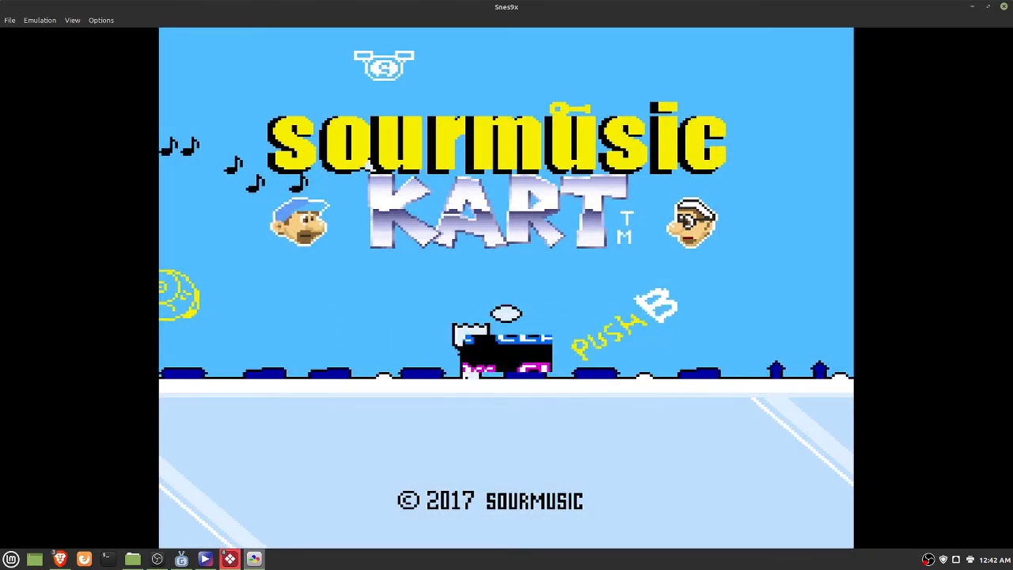
pyautogui.press('c')
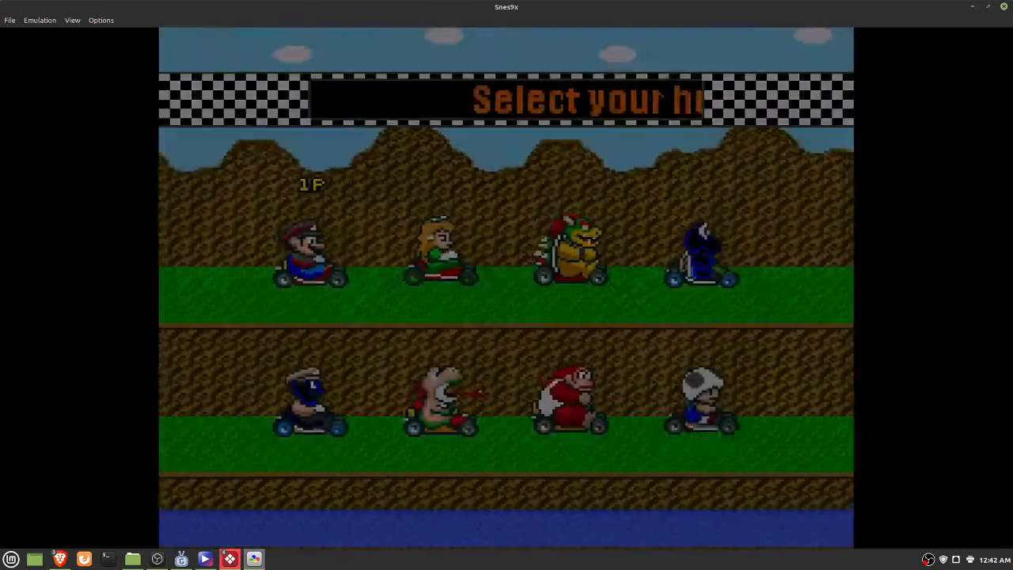
# Select the dark blue driver at the end of the upper row and start the first cup race
pyautogui.press('Right')
pyautogui.press('Right')
pyautogui.press('Right')
pyautogui.press('c')
pyautogui.press('c')
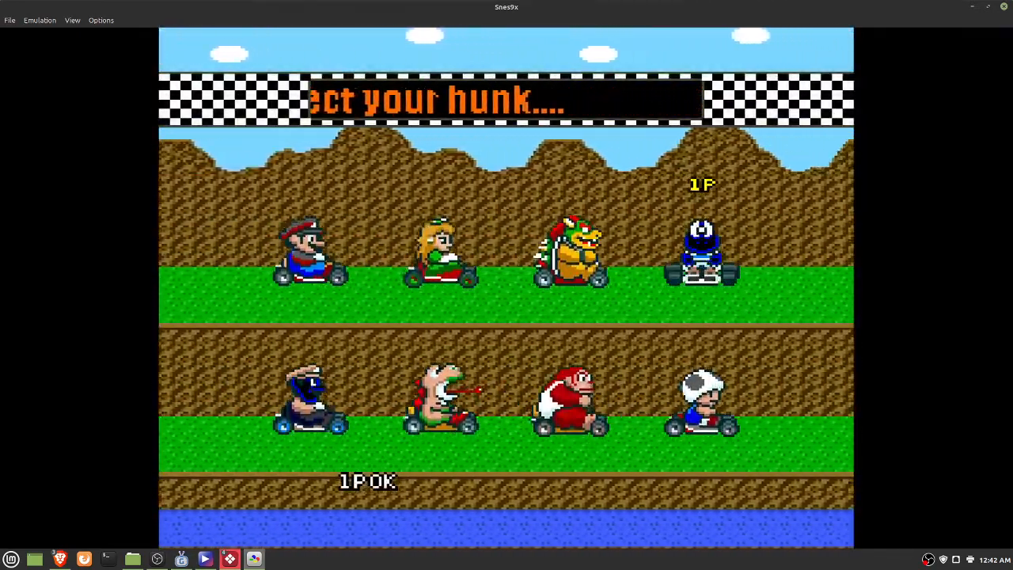
pyautogui.press('c')
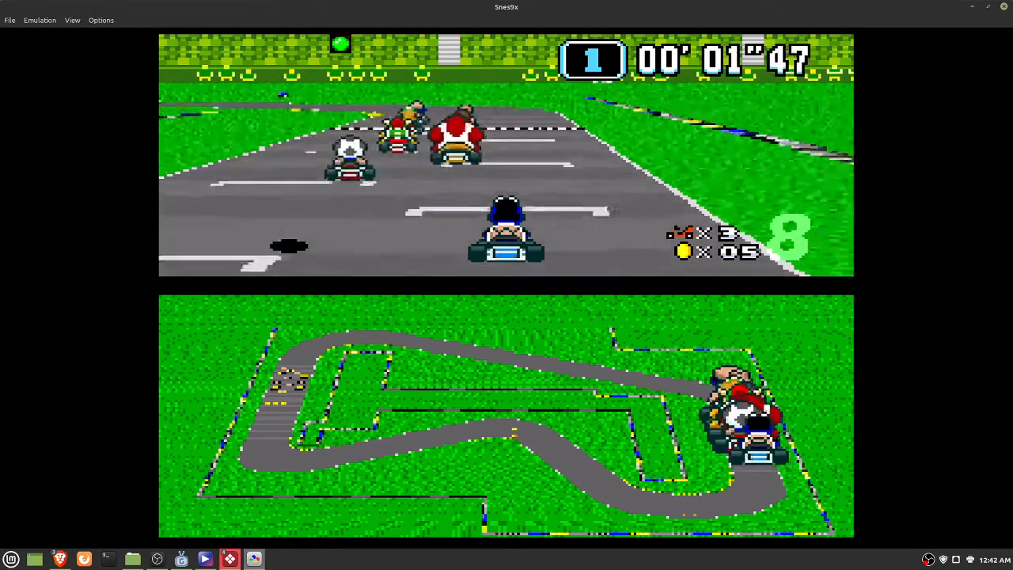
# Race the dark blue driver through the first lap of the opening track, using the mushroom item on the way
pyautogui.press('Left')
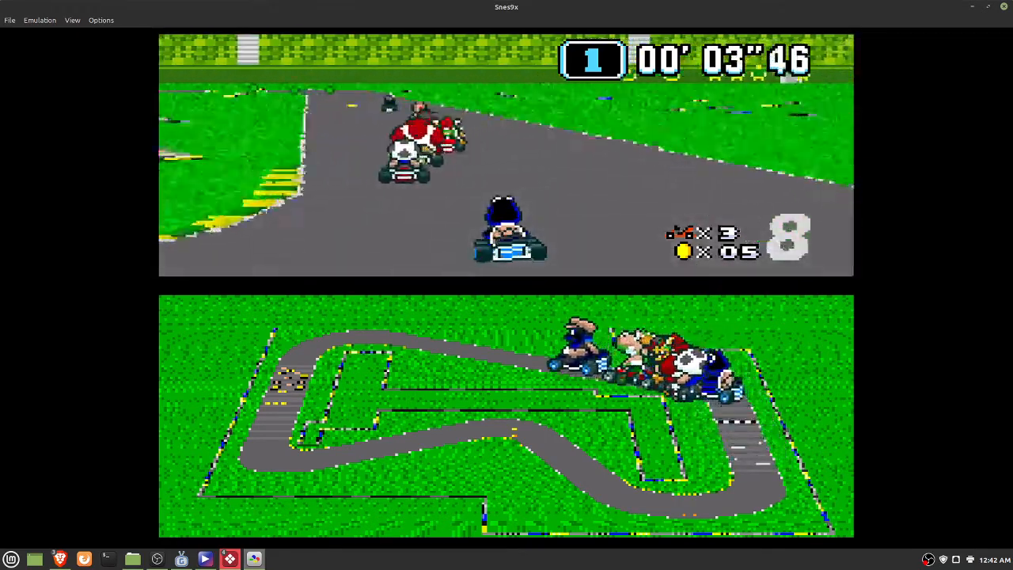
pyautogui.press('Left')
pyautogui.press('Left')
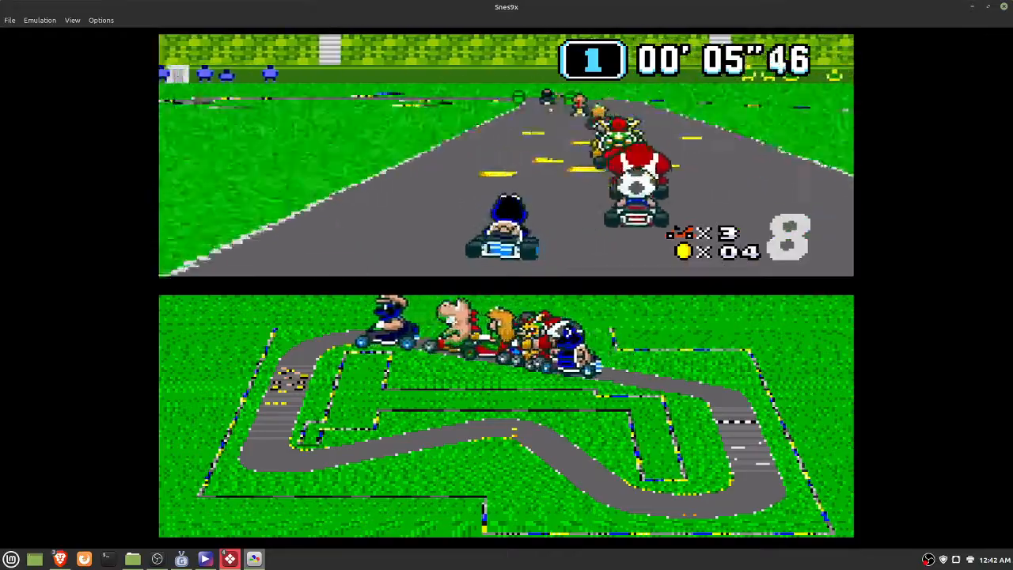
pyautogui.press('Right')
pyautogui.press('Left')
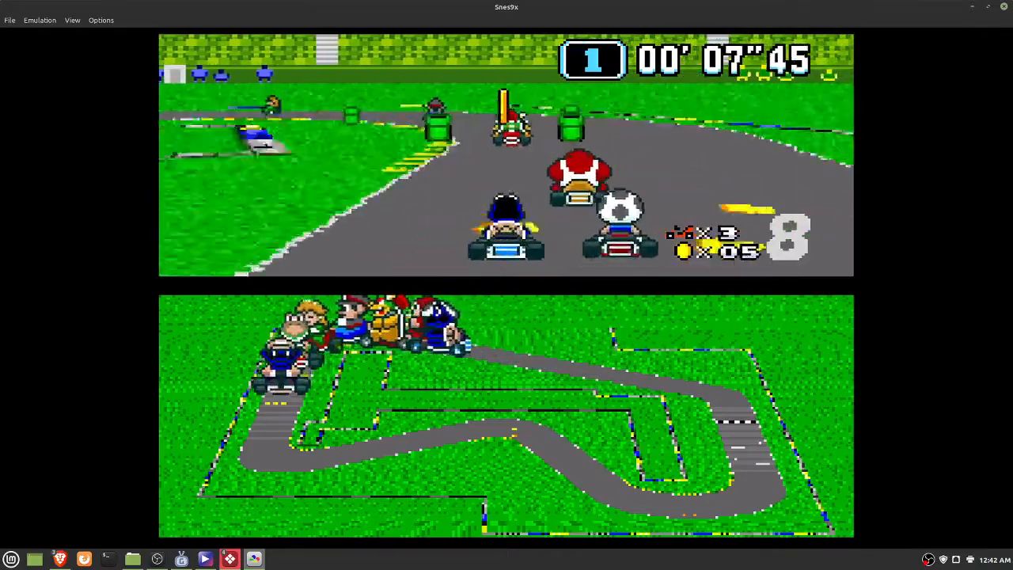
pyautogui.press('Left')
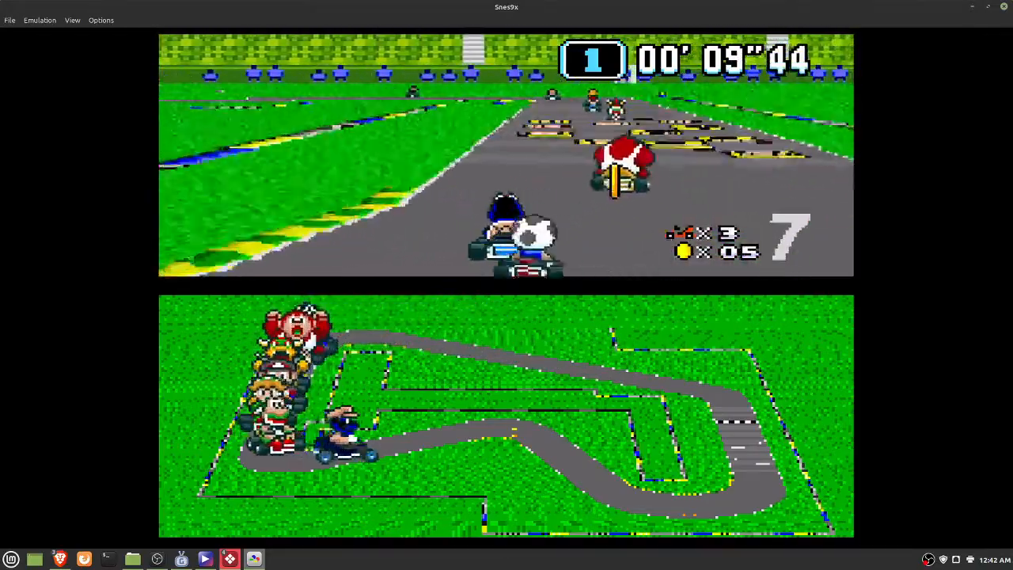
pyautogui.press('Right')
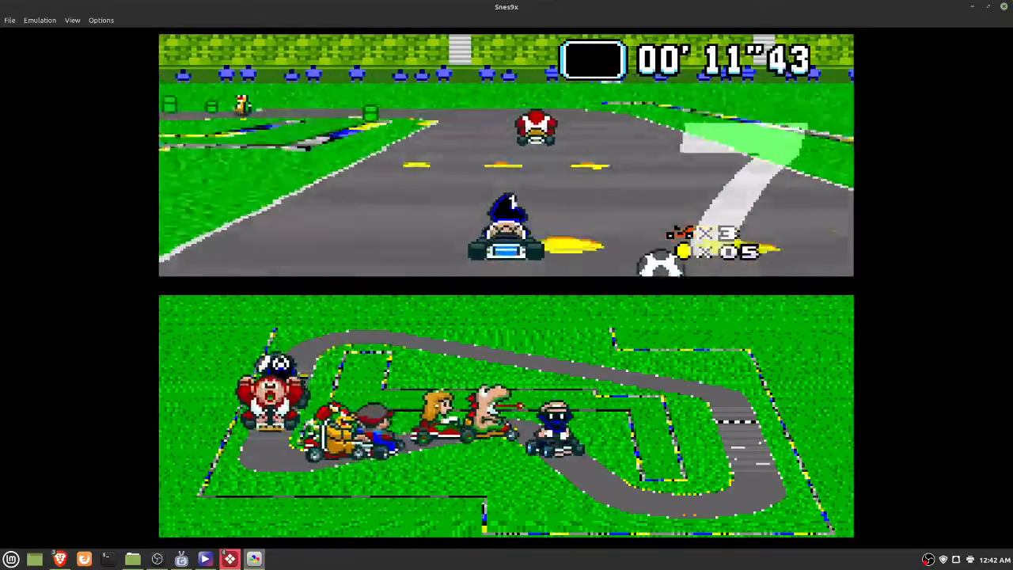
pyautogui.press('Left')
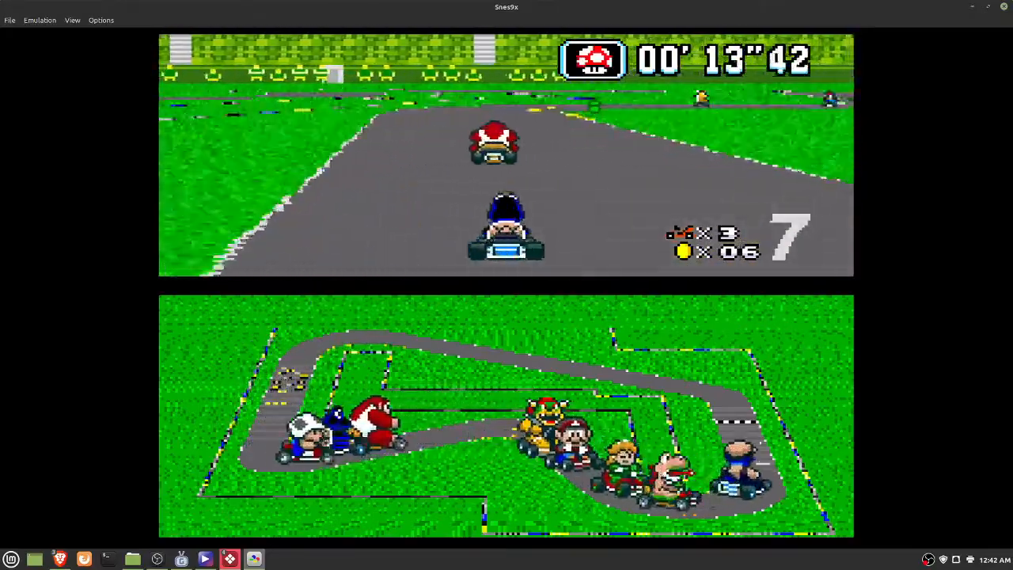
pyautogui.press('Right')
pyautogui.press('d')
pyautogui.press('Left')
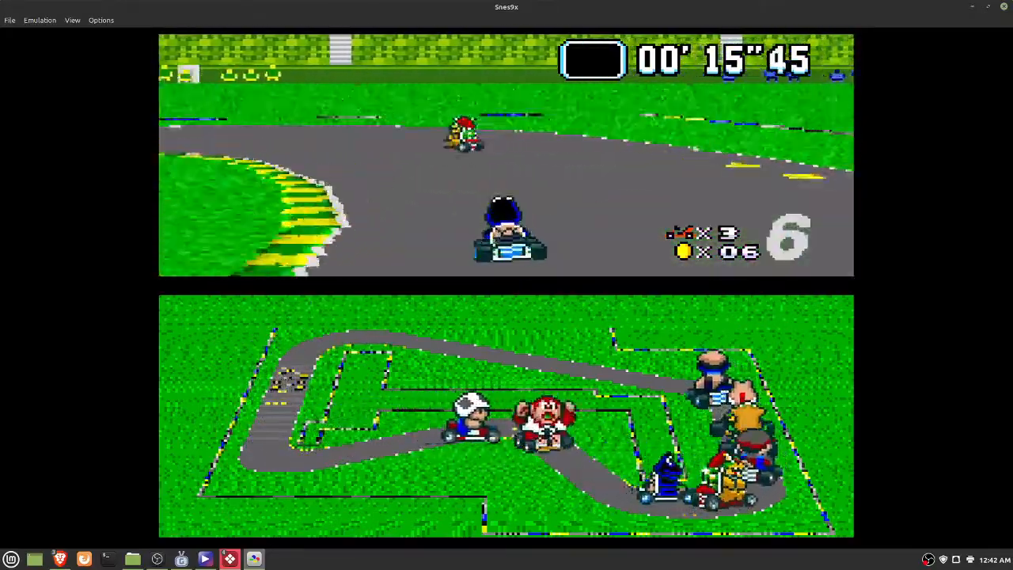
pyautogui.press('Left')
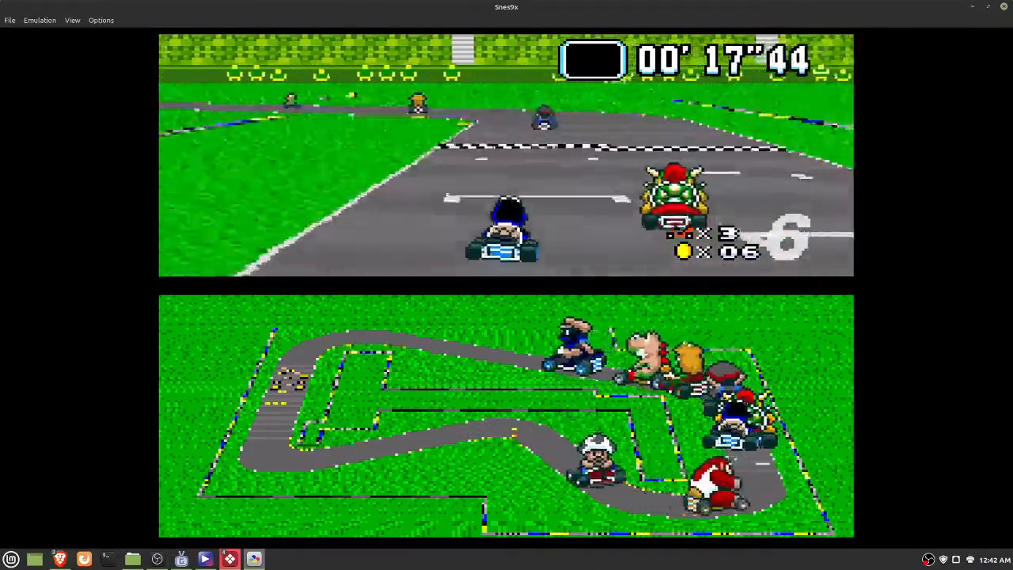
pyautogui.press('Left')
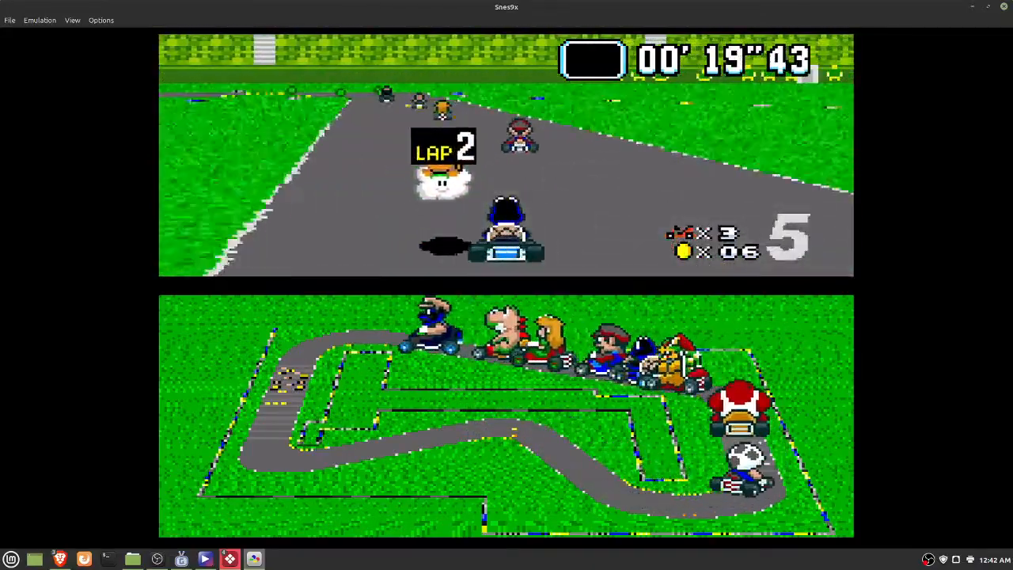
# Race most of the second lap, use the green shell item, and close the emulator
pyautogui.press('Right')
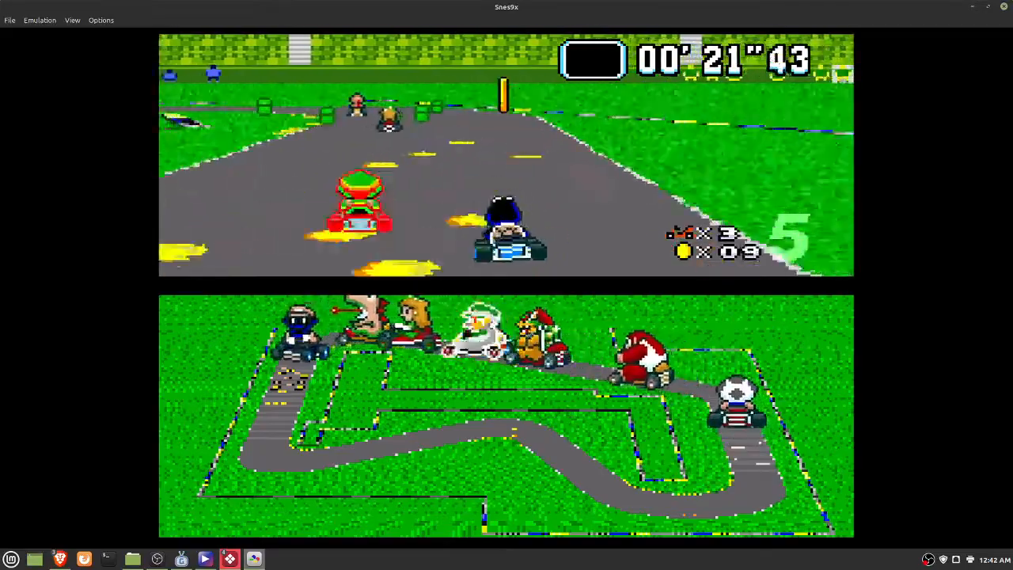
pyautogui.press('Left')
pyautogui.press('Left')
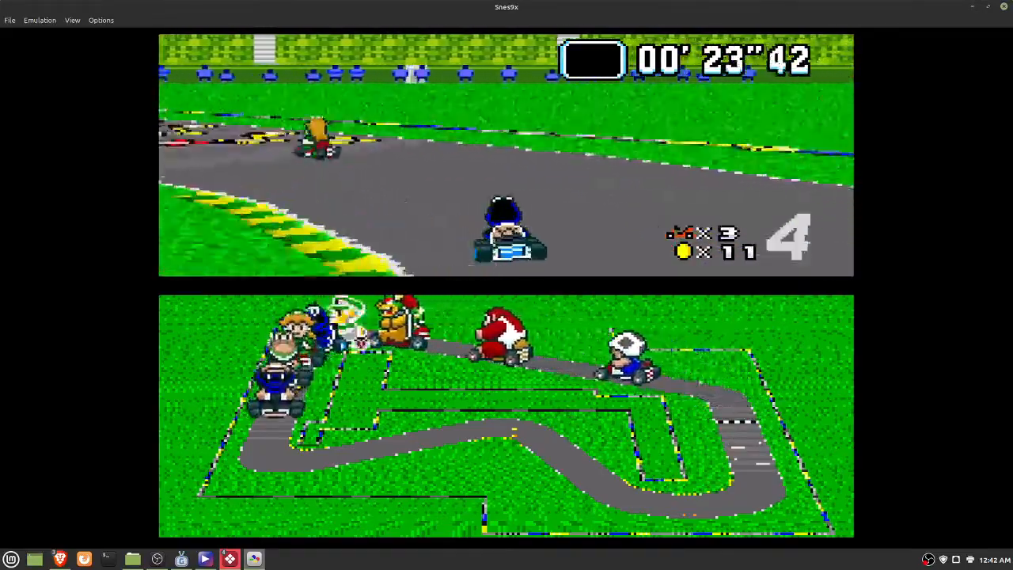
pyautogui.press('Left')
pyautogui.press('d')
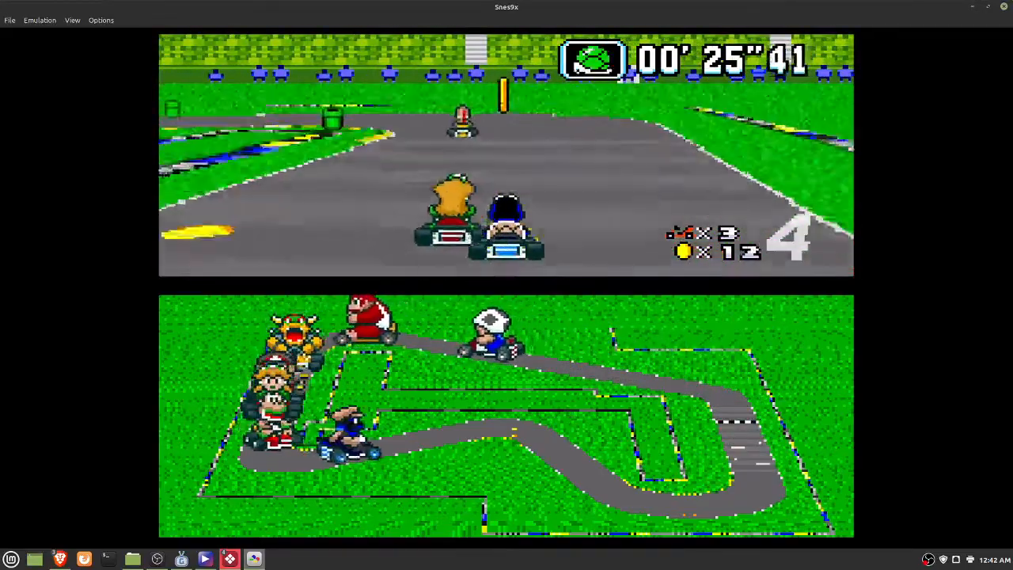
pyautogui.press('Left')
pyautogui.press('Left')
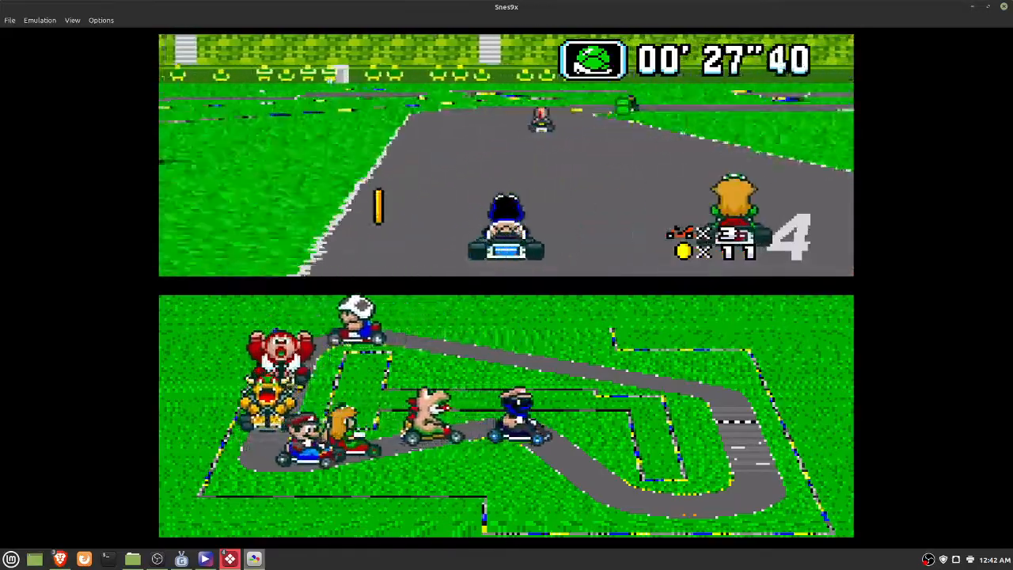
pyautogui.press('Right')
pyautogui.press('d')
pyautogui.press('Right')
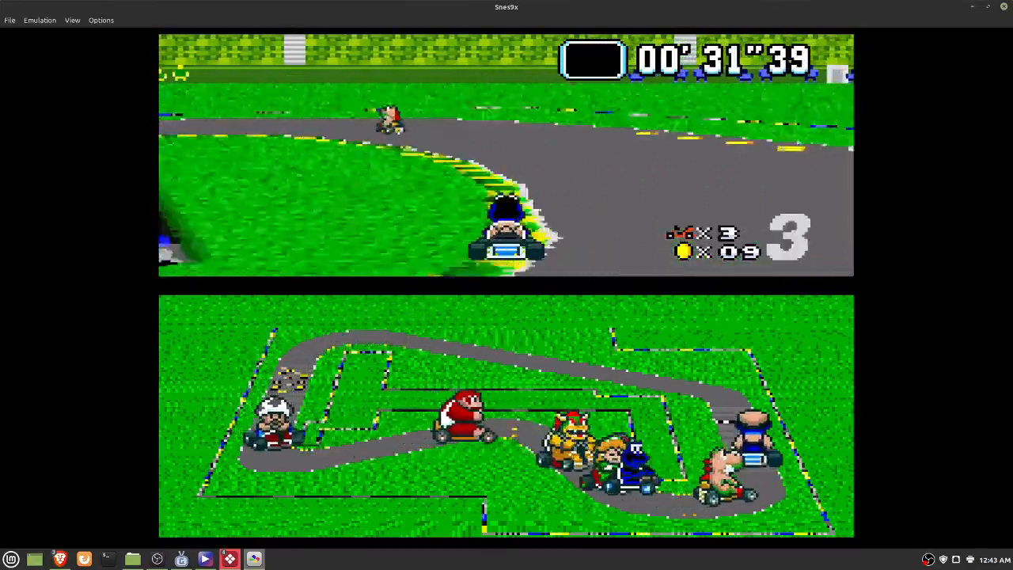
pyautogui.click(1003, 7)
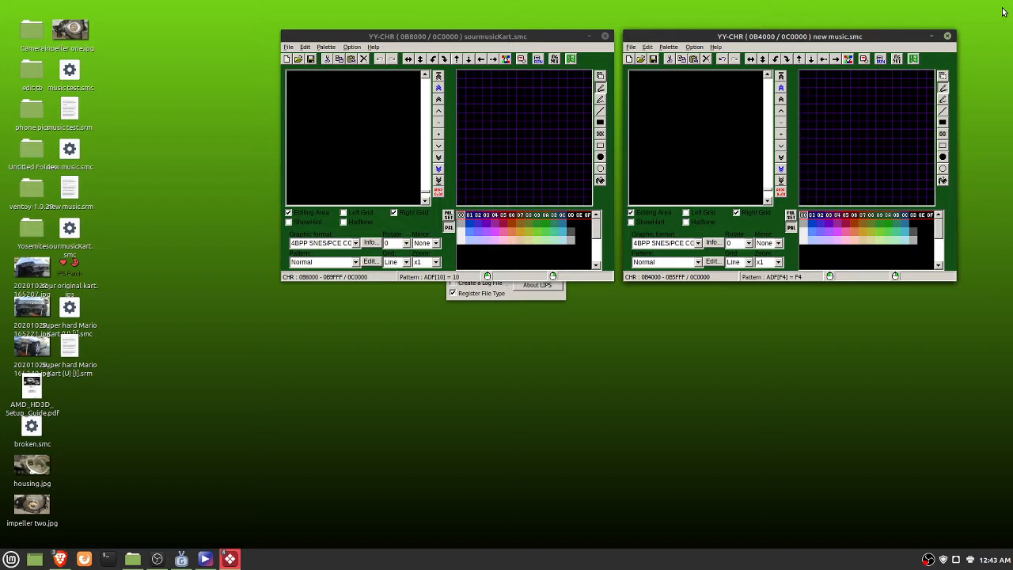
# Switch to Epic Edit with music test.smc, display the Mario Circuit 1 track, and move the window over the sourmusicKart.smc YY-CHR window
pyautogui.click(230, 564)
pyautogui.click(229, 565)
pyautogui.click(230, 564)
pyautogui.click(232, 562)
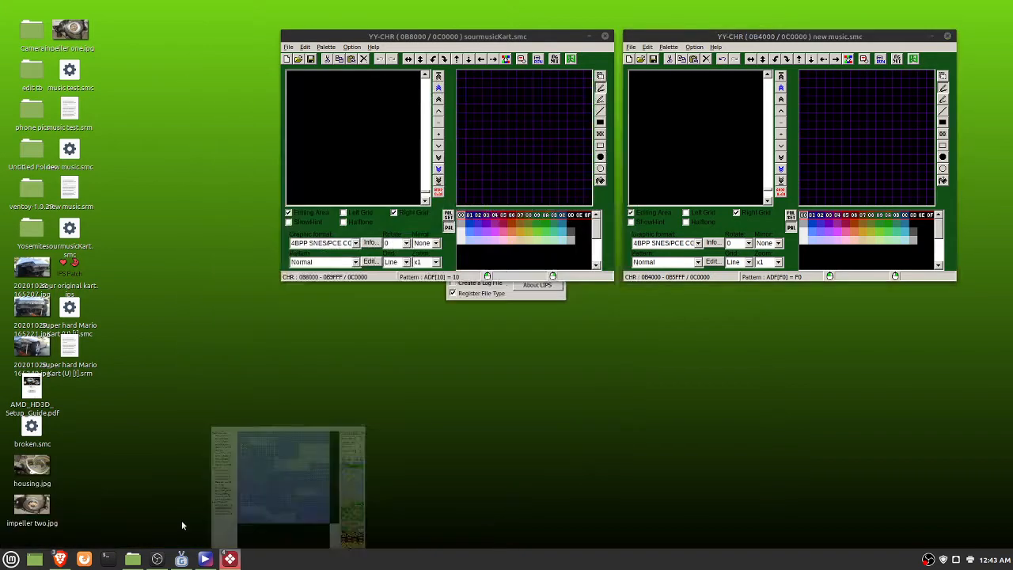
pyautogui.click(181, 520)
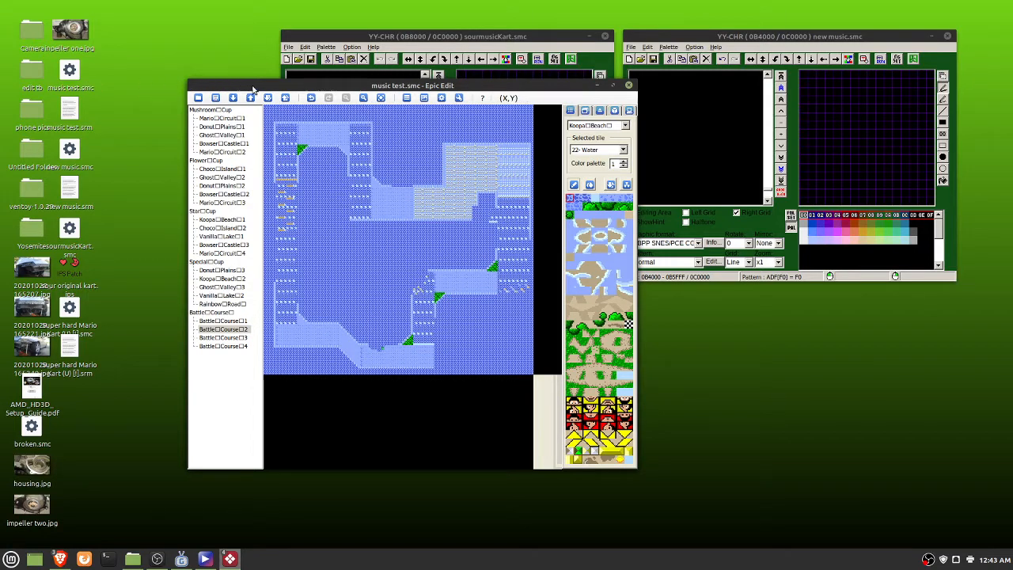
pyautogui.click(215, 118)
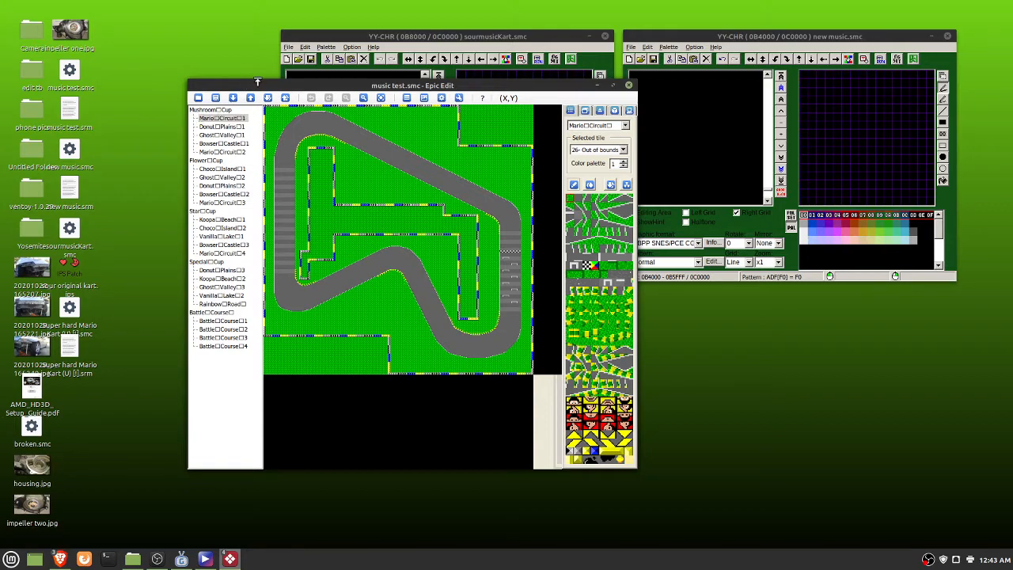
pyautogui.moveTo(298, 89); pyautogui.dragTo(393, 40)
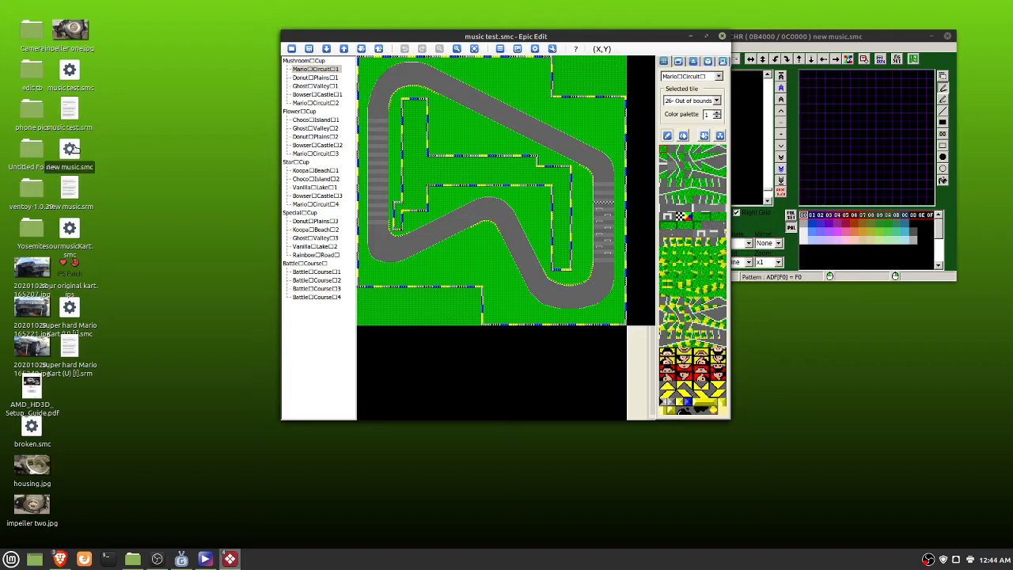
# Open sourmusicKart.smc from the desktop in Epic Edit
pyautogui.click(291, 49)
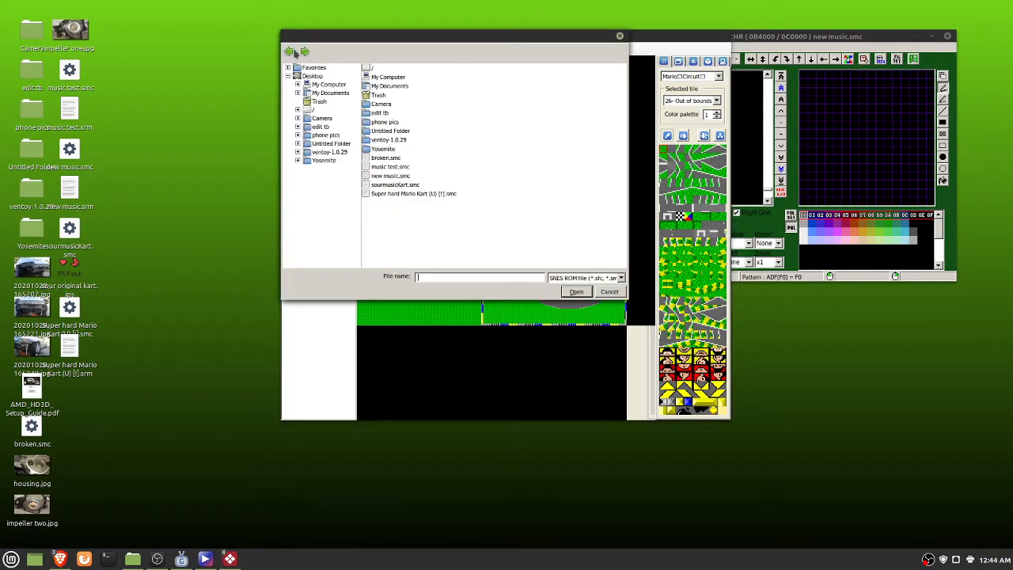
pyautogui.click(395, 185)
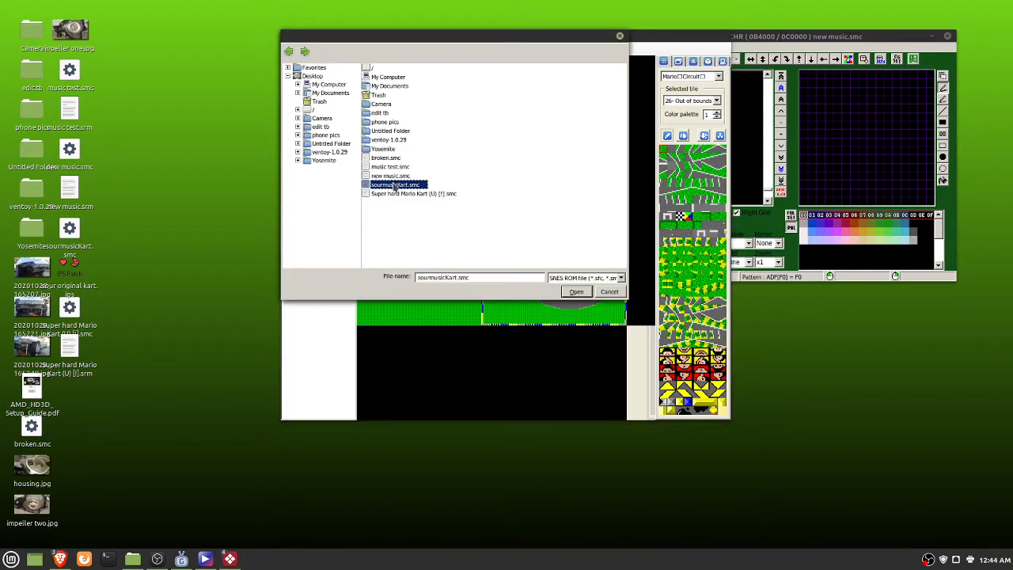
pyautogui.doubleClick(396, 186)
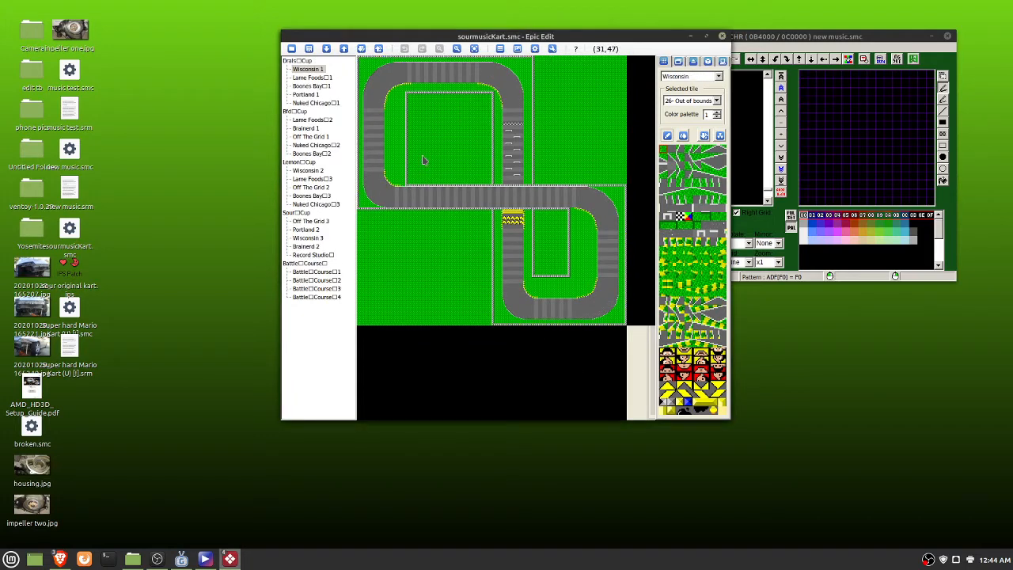
# Look through the first cup's tracks from Lame Foods 1 to Nuked Chicago 1, and return to Wisconsin 1
pyautogui.click(298, 78)
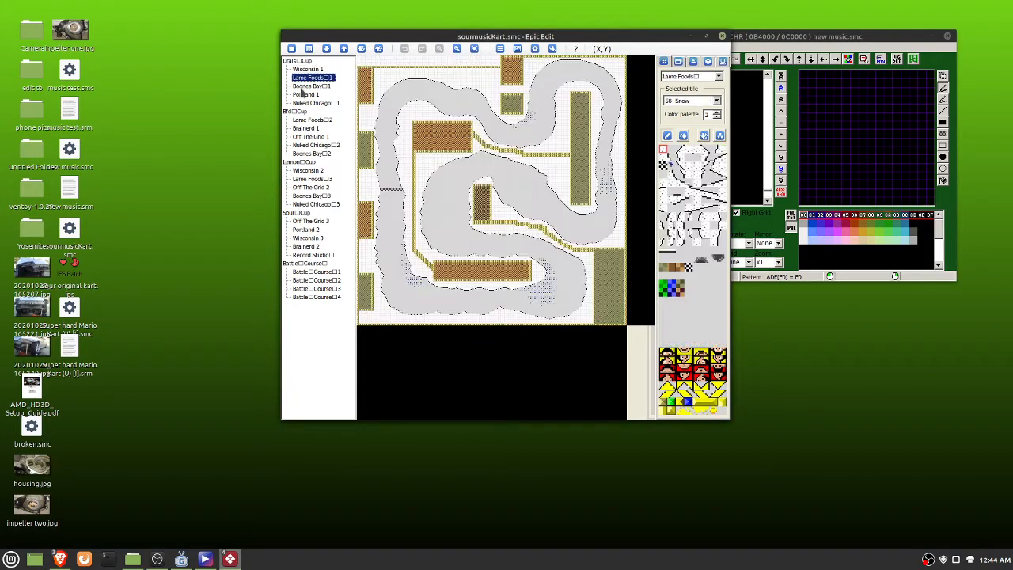
pyautogui.click(300, 87)
pyautogui.click(306, 95)
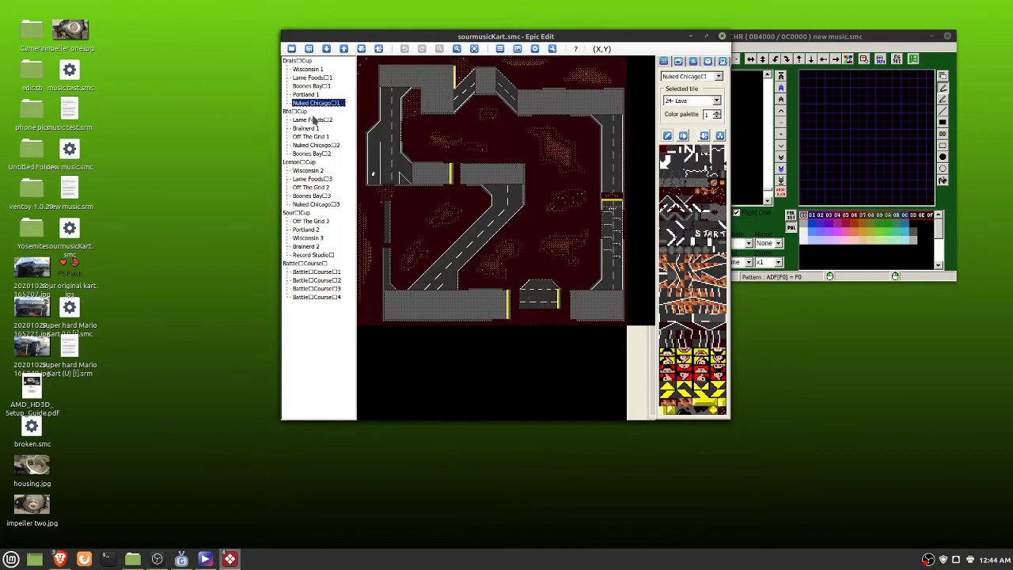
pyautogui.click(312, 103)
pyautogui.click(306, 95)
pyautogui.click(307, 69)
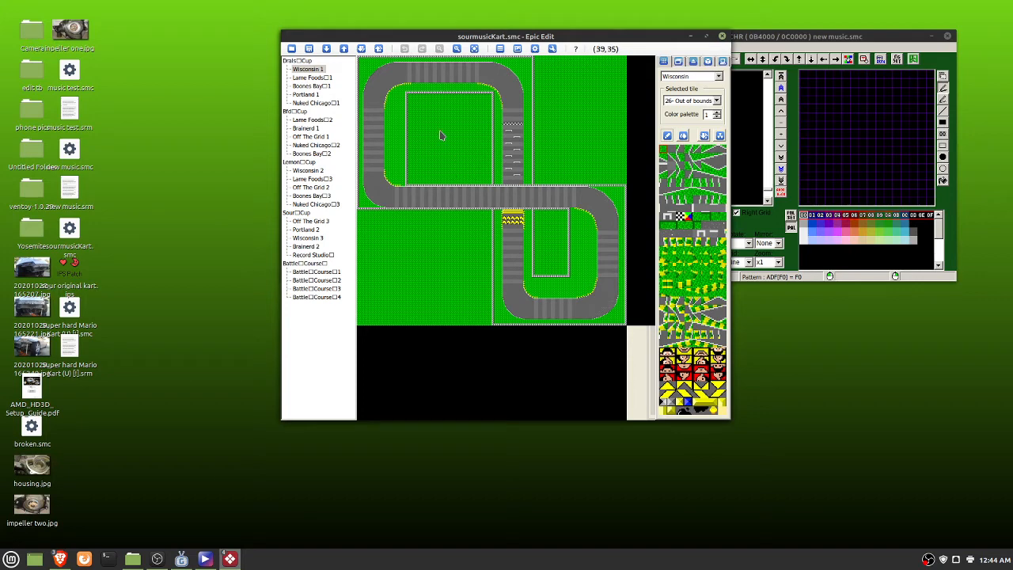
# Try to open new music.smc in the track editor, and open Super hard Mario Kart (U) [!].smc instead
pyautogui.click(291, 49)
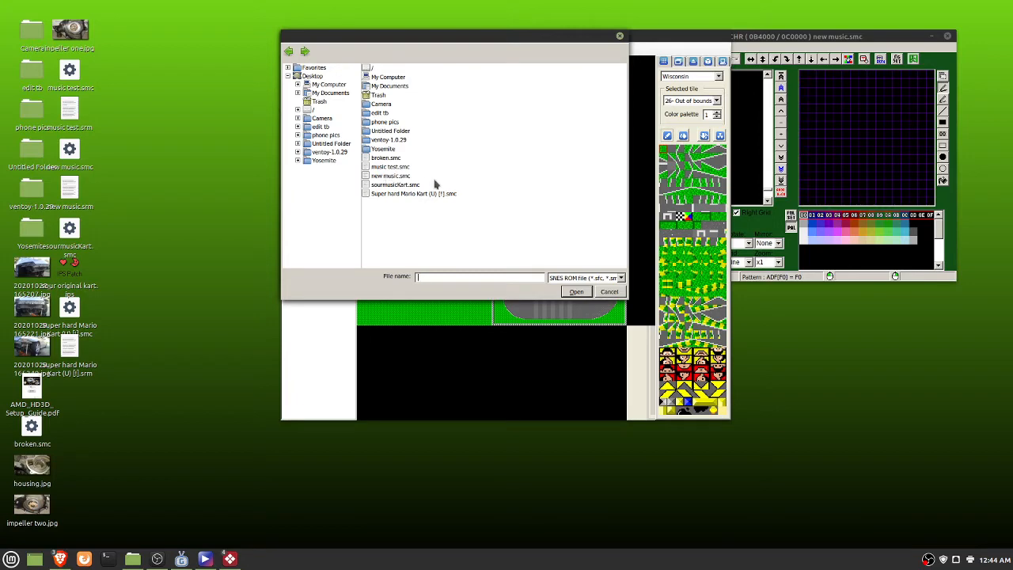
pyautogui.doubleClick(393, 177)
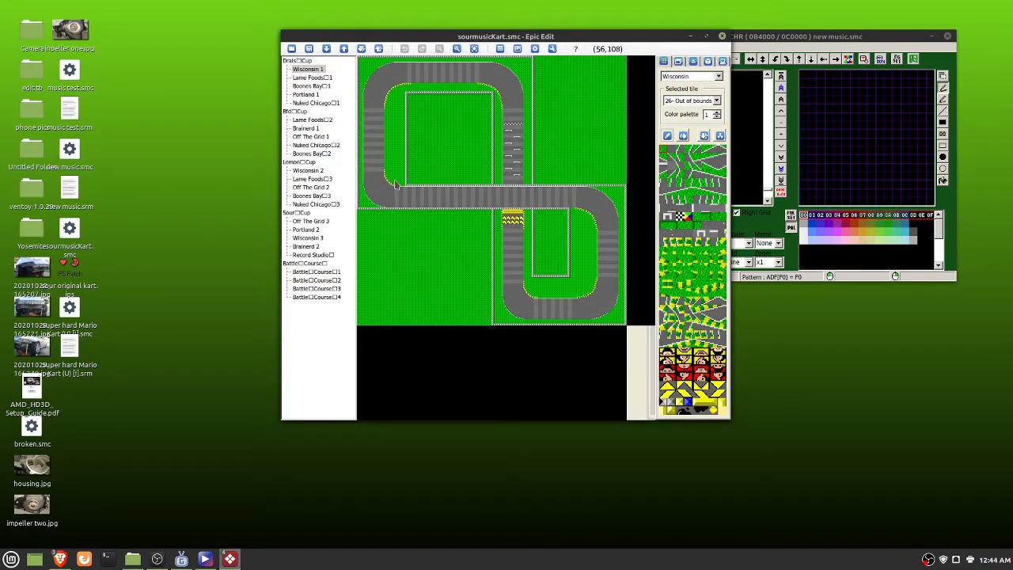
pyautogui.click(291, 49)
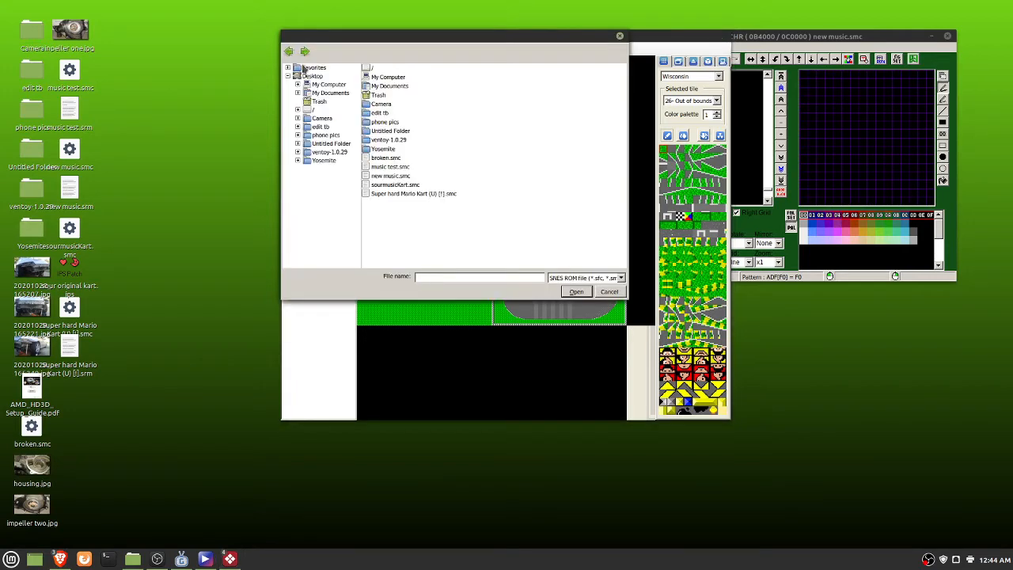
pyautogui.click(399, 195)
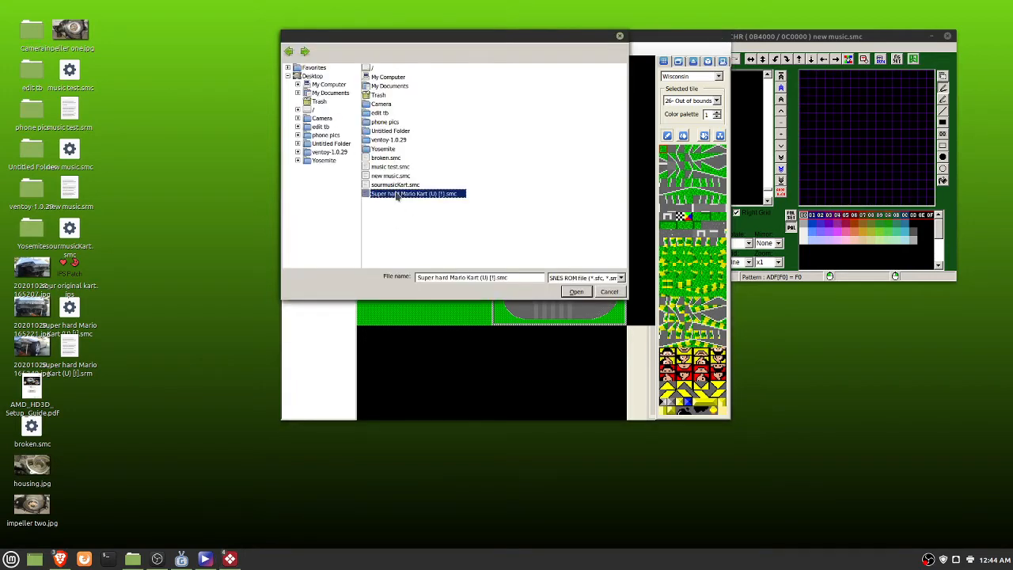
pyautogui.click(584, 293)
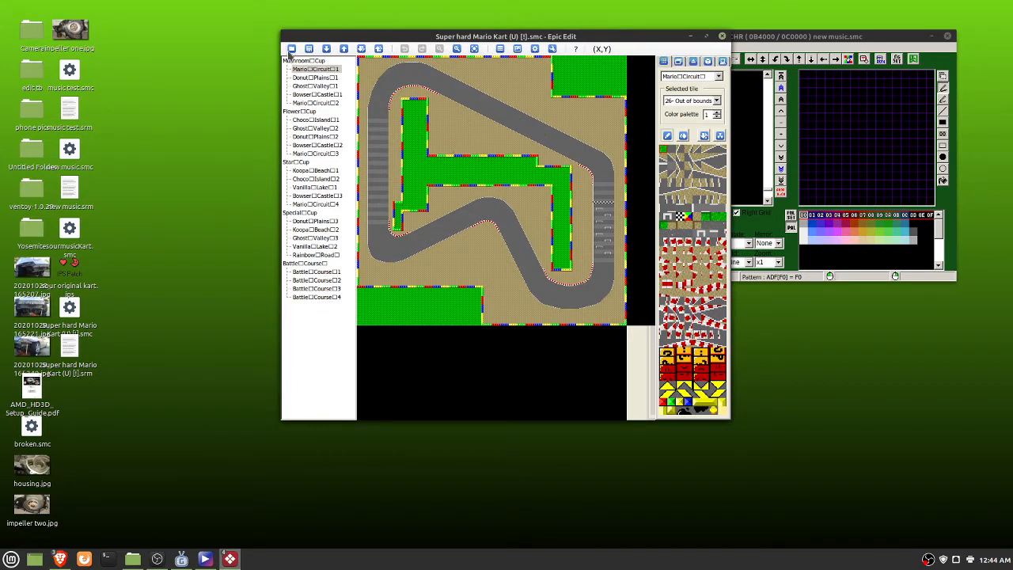
# Try once more to load new music.smc into the track editor
pyautogui.click(290, 49)
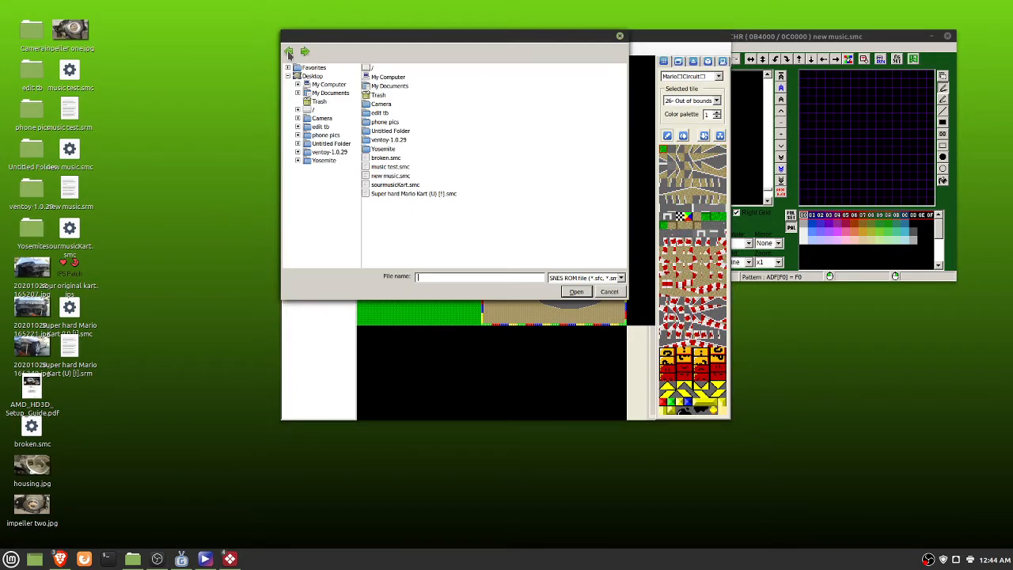
pyautogui.doubleClick(394, 176)
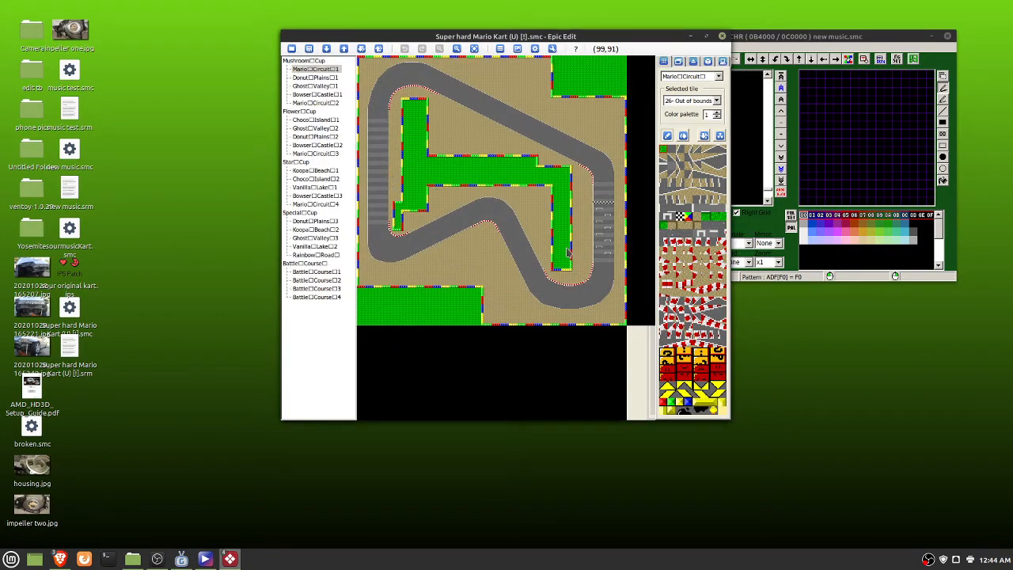
# Minimize Epic Edit, place the new music.smc YY-CHR window beside the sourmusicKart.smc one, and bring Epic Edit back up
pyautogui.click(690, 37)
pyautogui.moveTo(685, 37); pyautogui.dragTo(342, 36)
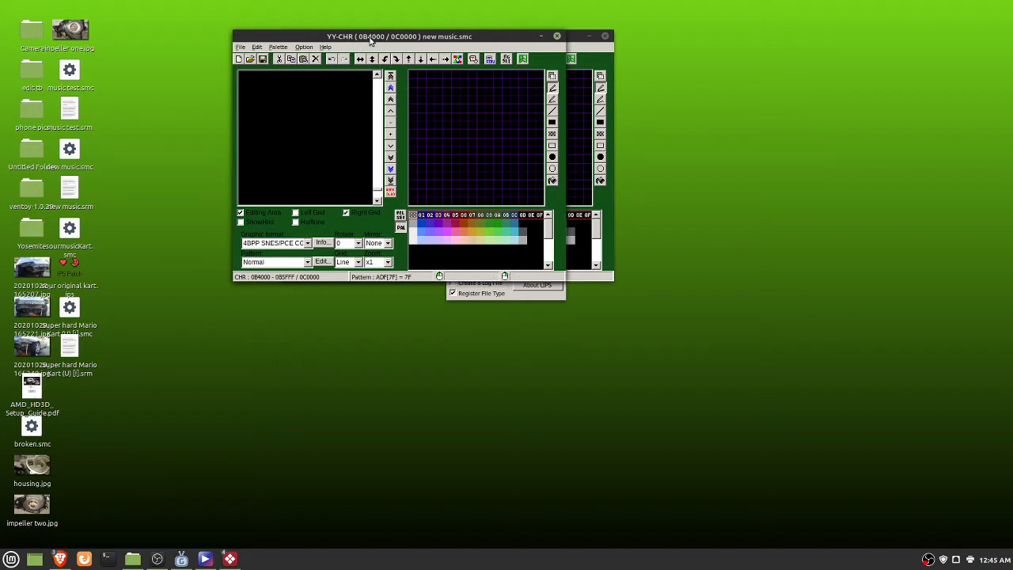
pyautogui.moveTo(370, 41); pyautogui.dragTo(752, 37)
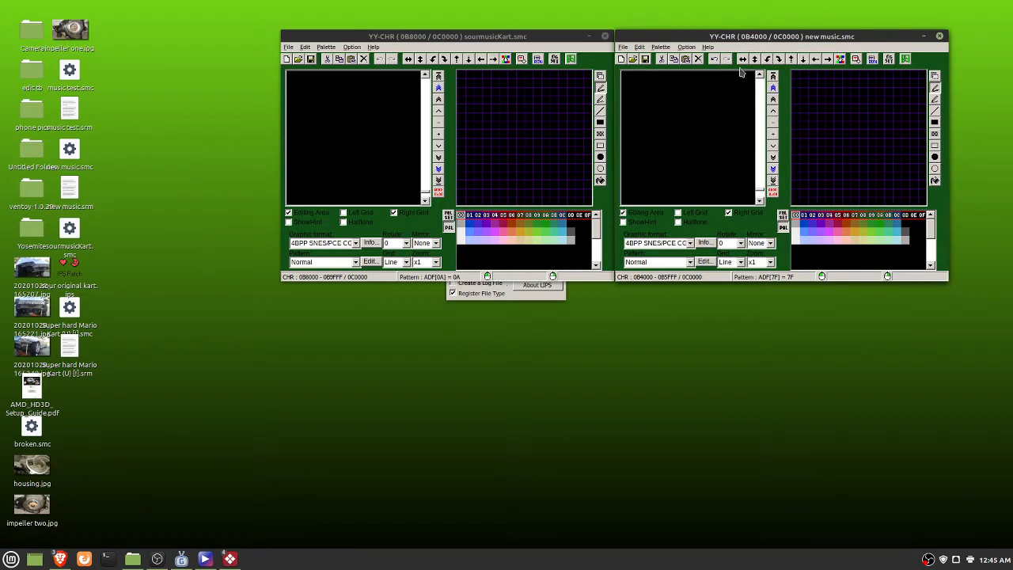
pyautogui.click(231, 559)
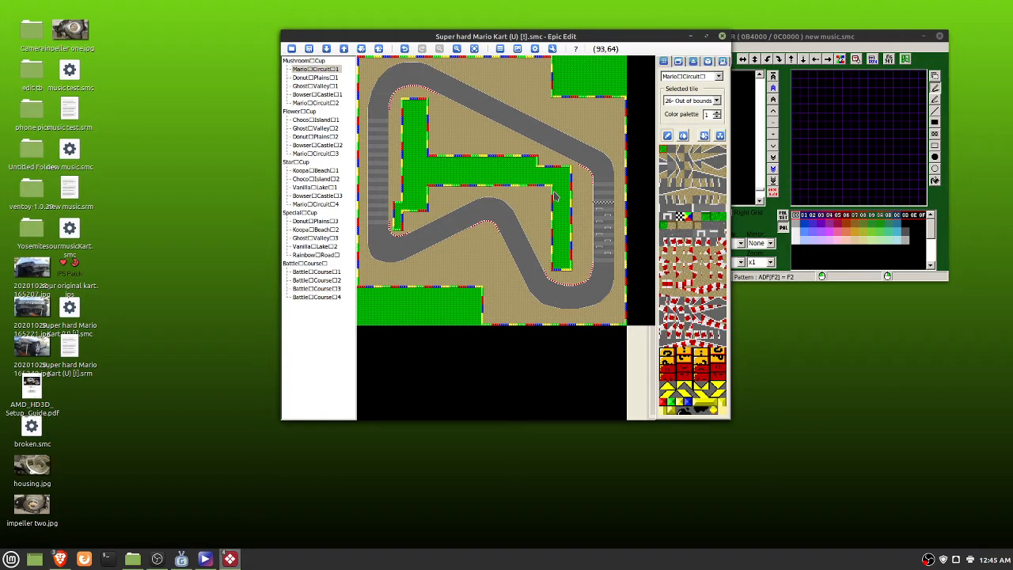
# Open music test.smc in the track editor, and open sourmusicKart.smc in its place without saving a copy
pyautogui.click(292, 50)
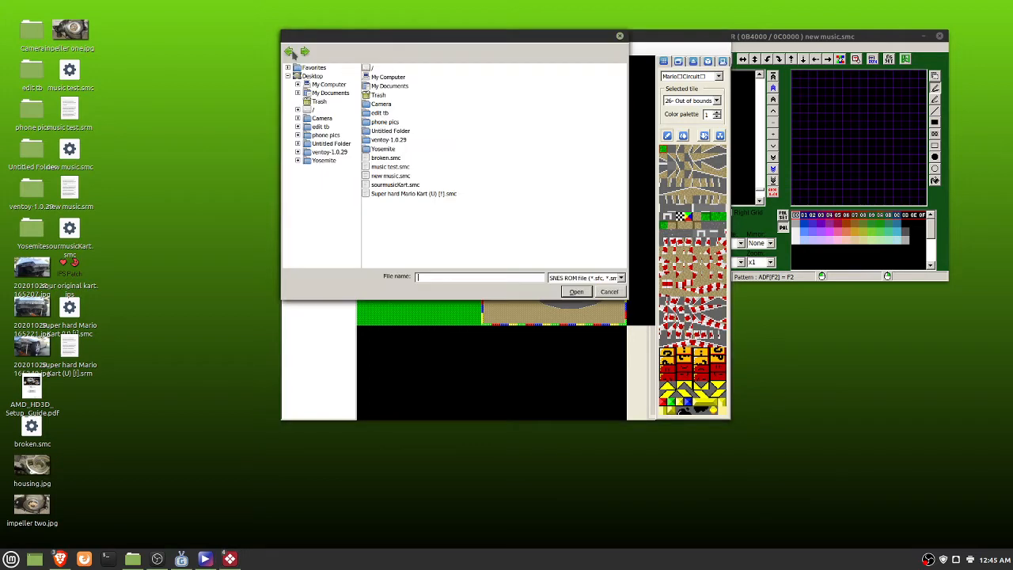
pyautogui.doubleClick(403, 168)
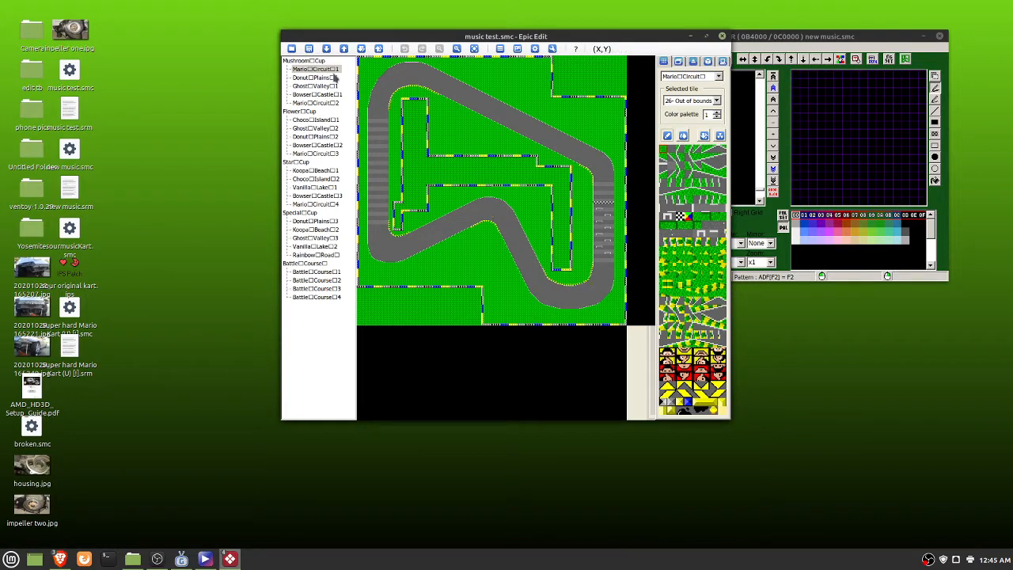
pyautogui.click(291, 49)
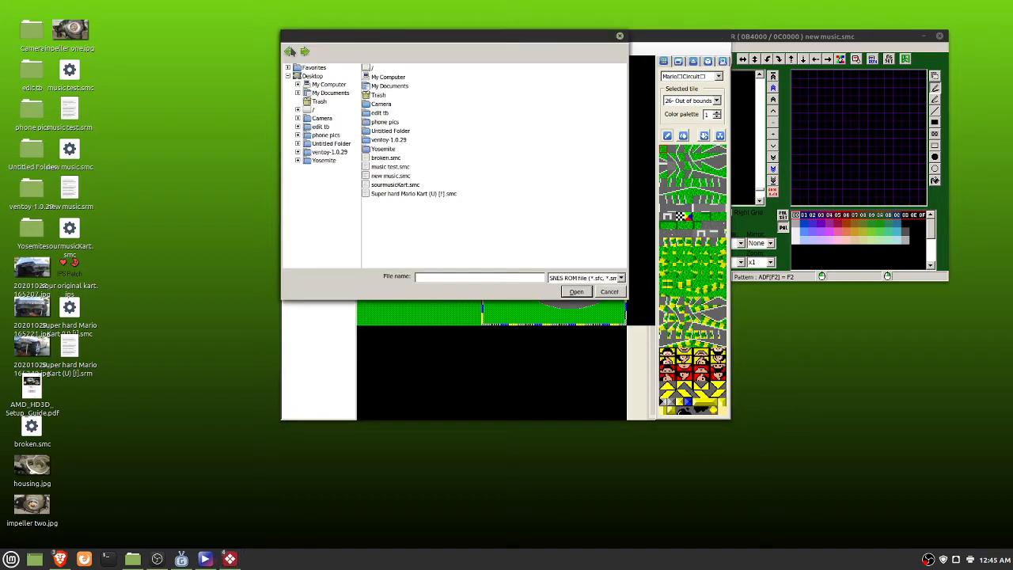
pyautogui.click(399, 185)
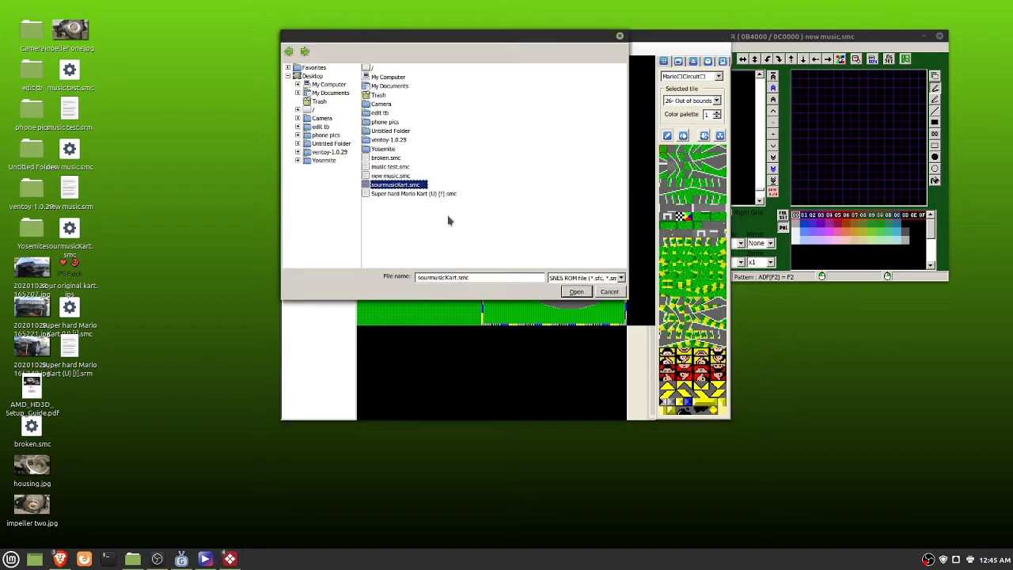
pyautogui.click(578, 293)
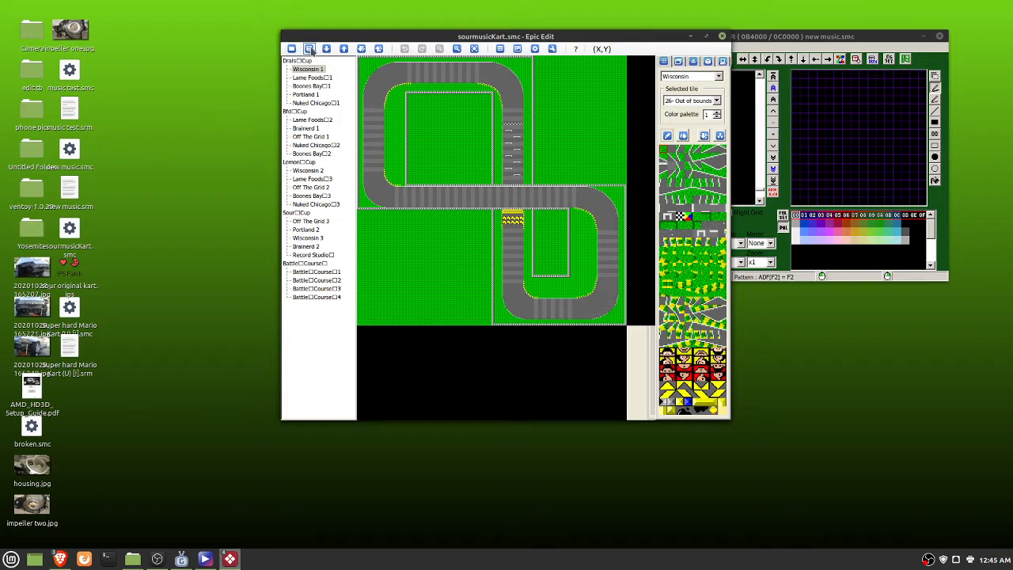
pyautogui.click(310, 49)
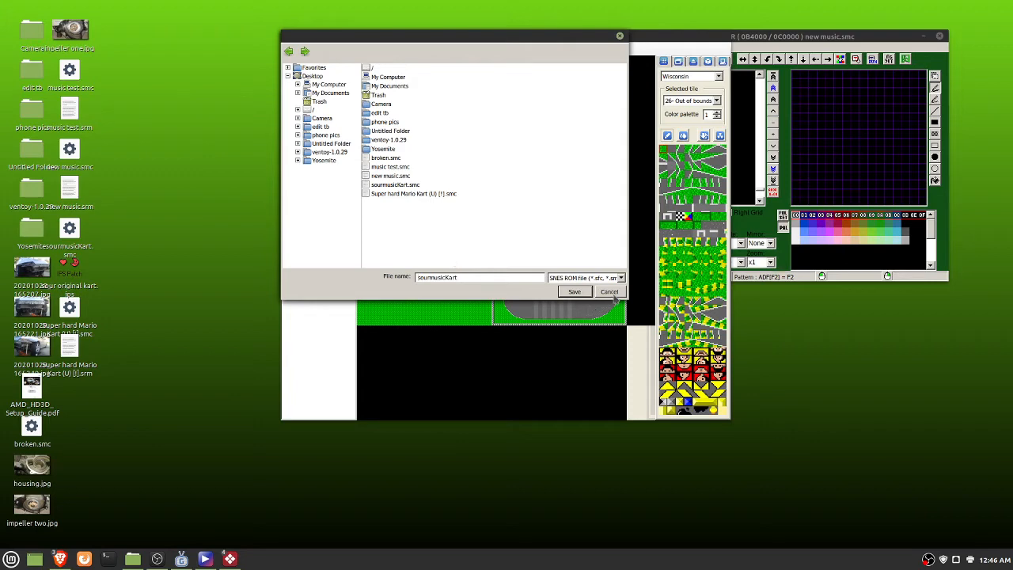
pyautogui.click(610, 293)
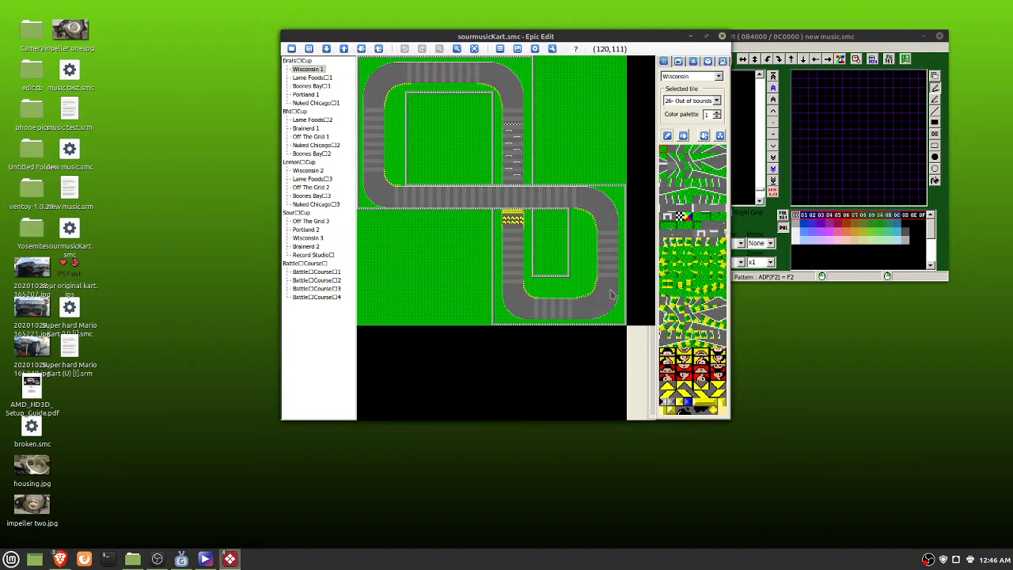
# Open Super hard Mario Kart (U) [!].smc in the track editor
pyautogui.click(291, 50)
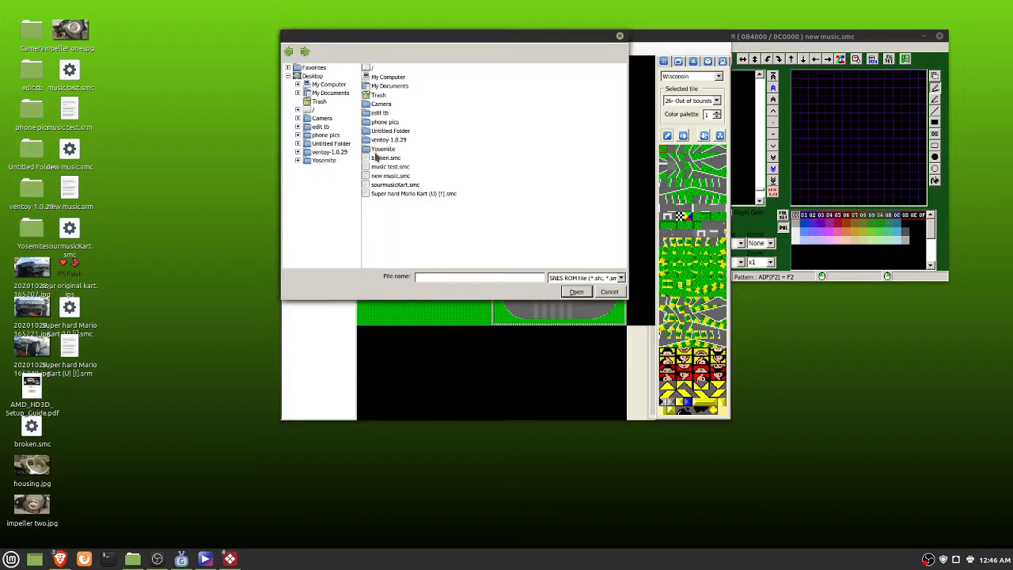
pyautogui.click(398, 195)
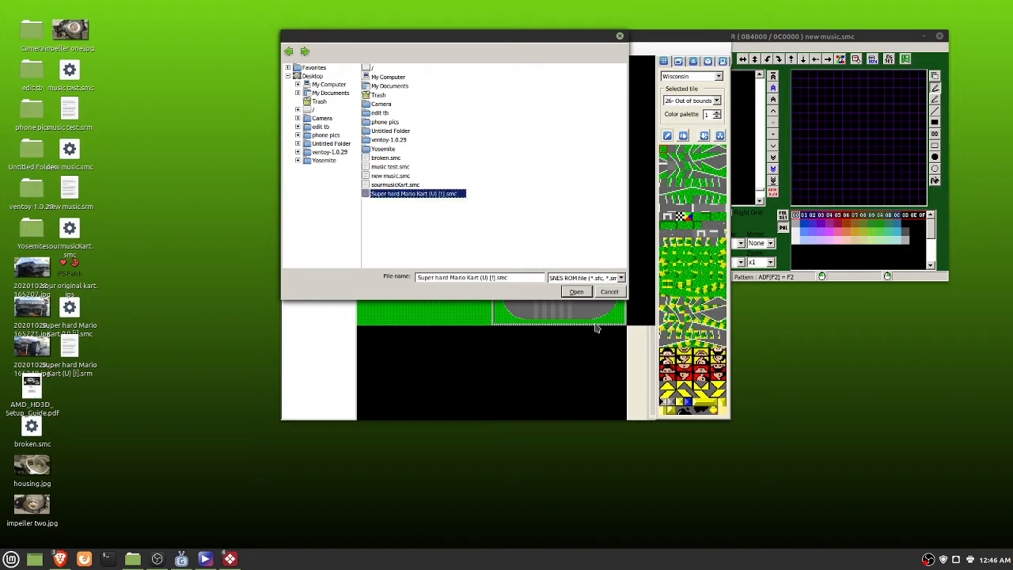
pyautogui.click(576, 292)
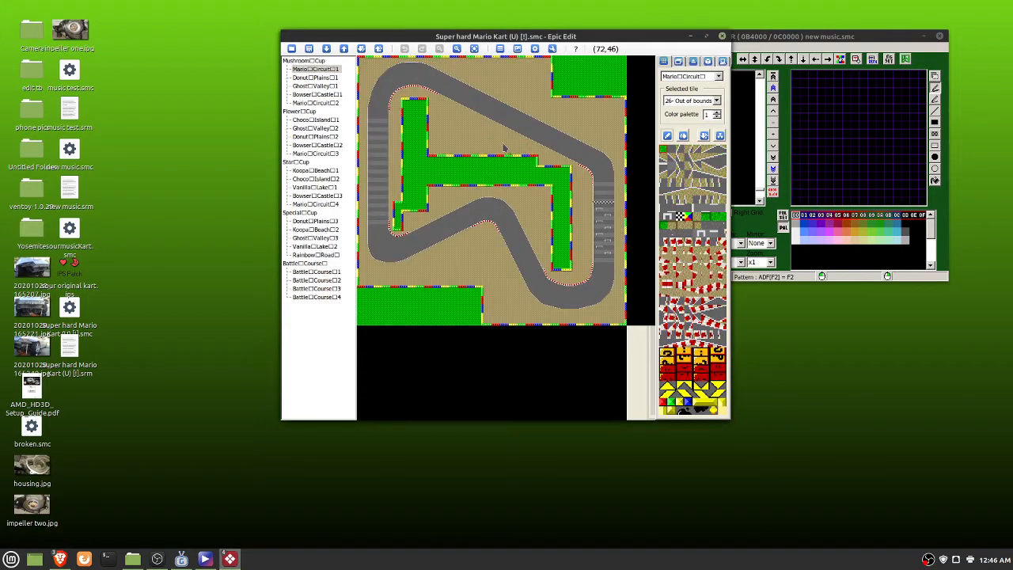
# Export all tracks as full track .smkc files into Untitled Folder on the Desktop, and check the folder's contents
pyautogui.click(378, 49)
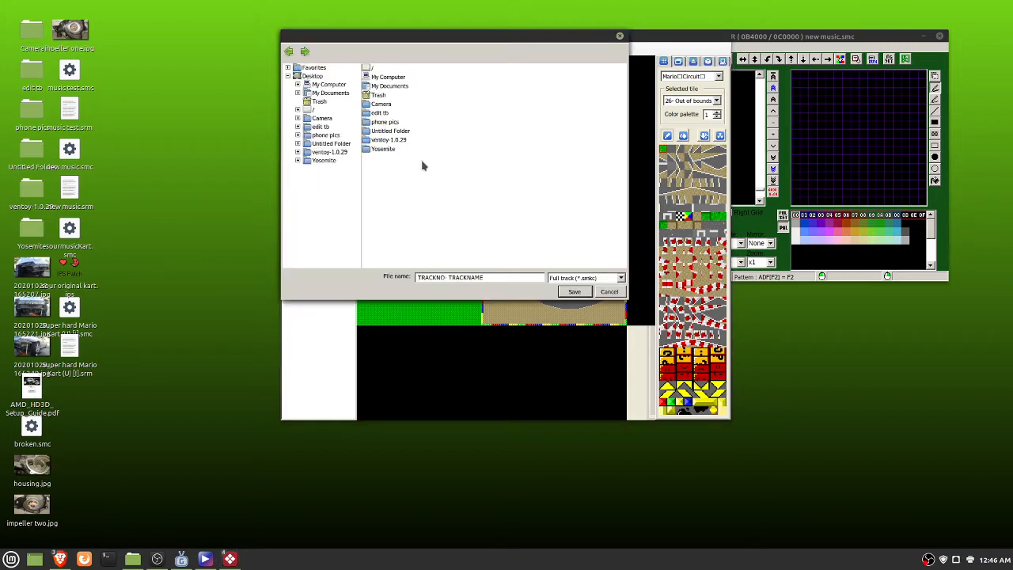
pyautogui.click(325, 143)
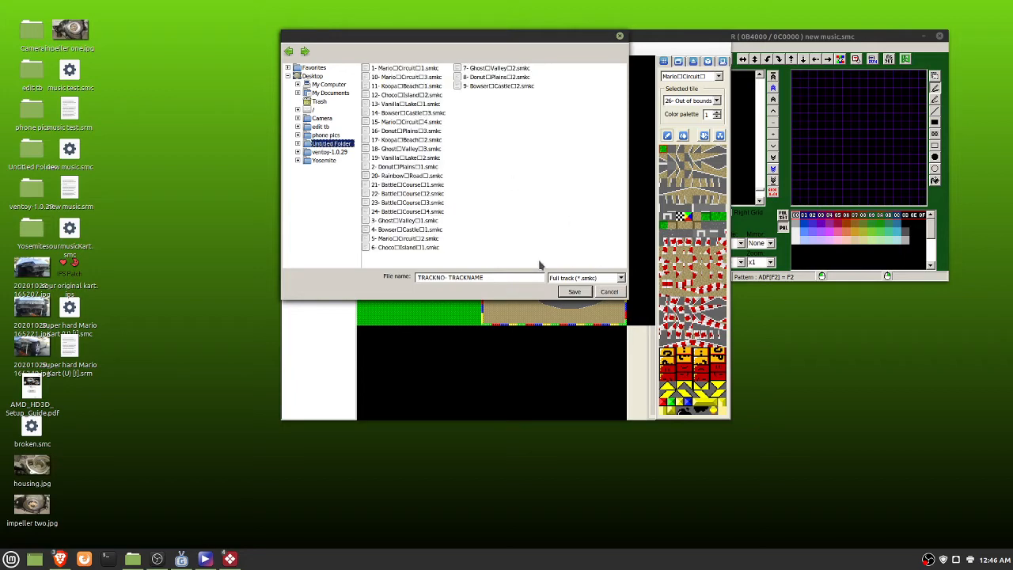
pyautogui.click(575, 292)
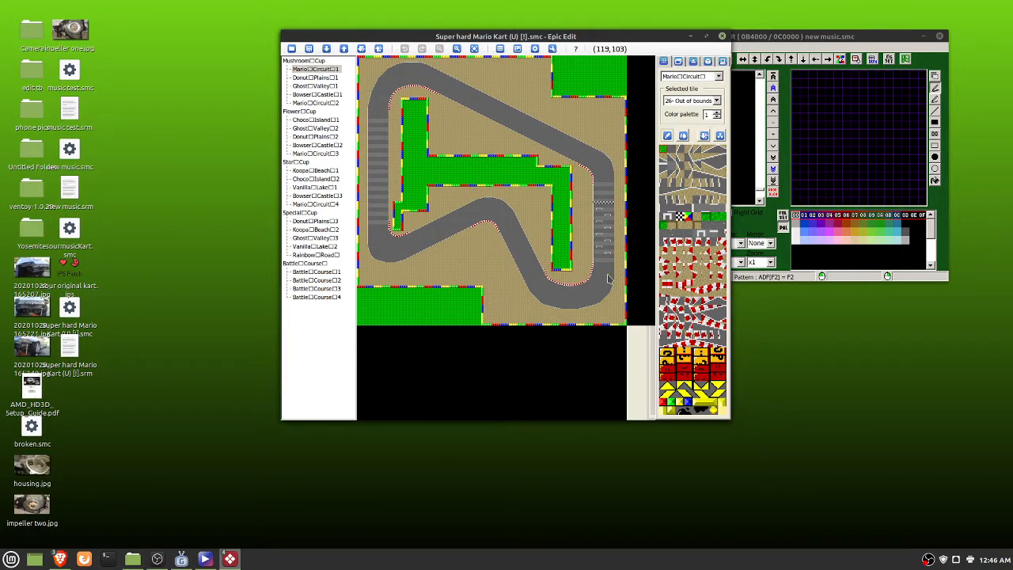
pyautogui.doubleClick(36, 159)
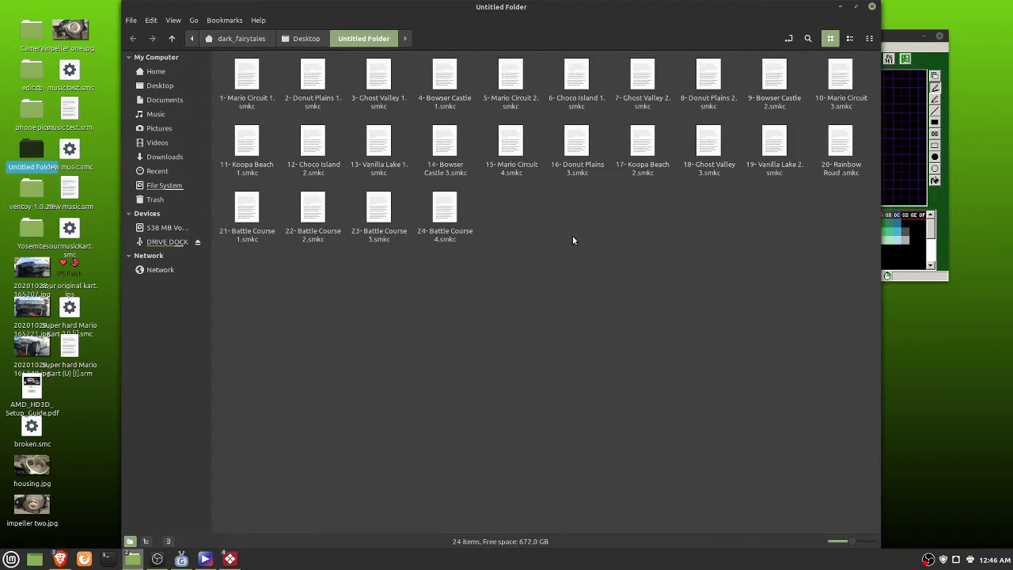
pyautogui.click(840, 8)
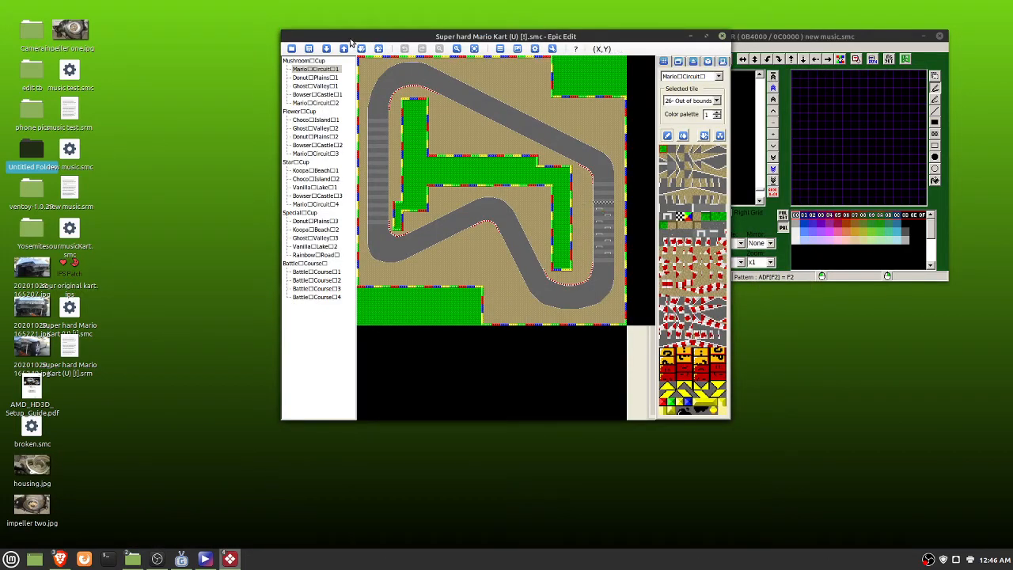
# Open sourmusicKart.smc and import all the .smkc track files from Untitled Folder over its tracks
pyautogui.click(292, 49)
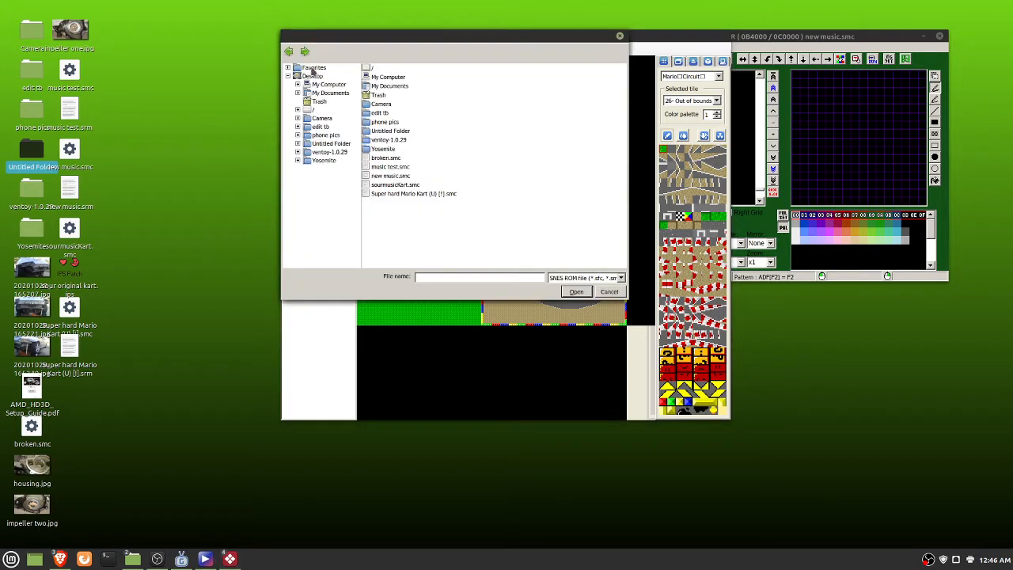
pyautogui.doubleClick(395, 186)
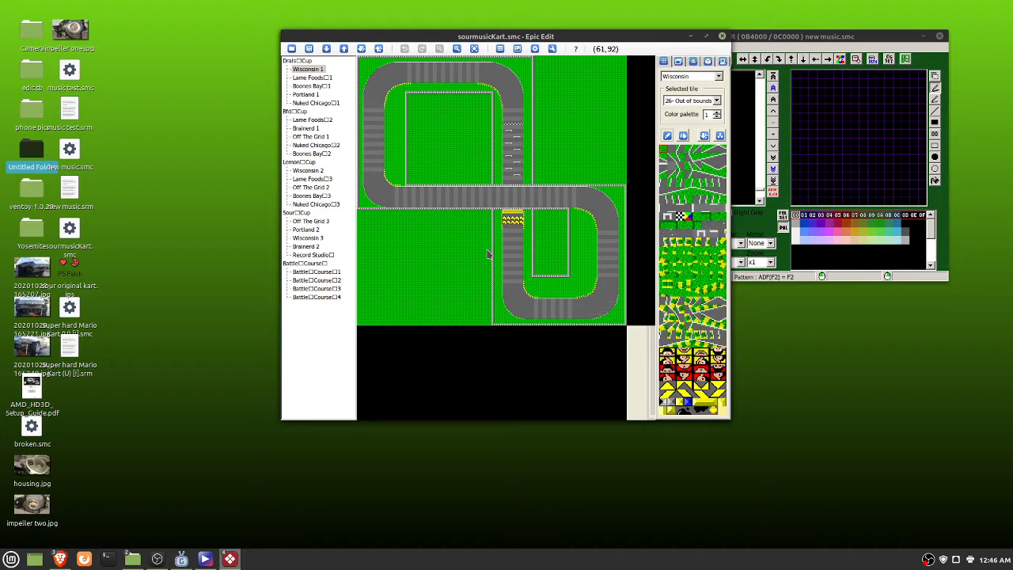
pyautogui.moveTo(69, 152); pyautogui.dragTo(435, 123)
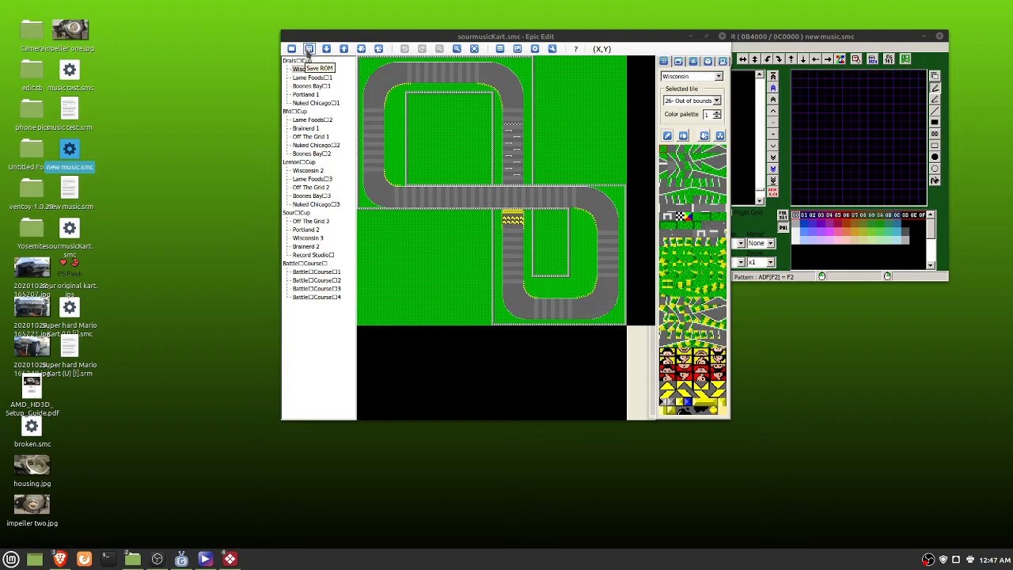
pyautogui.click(361, 49)
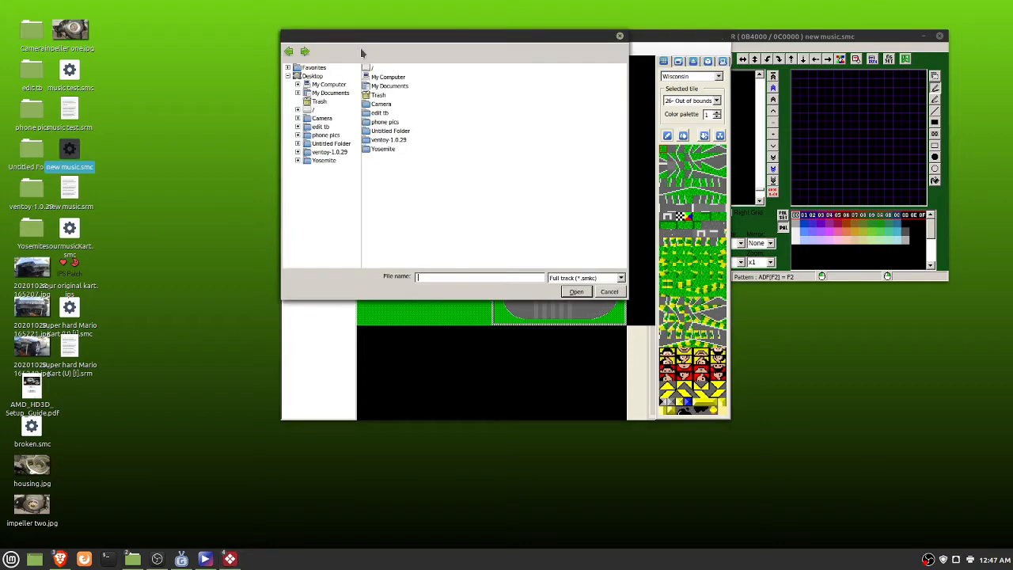
pyautogui.click(326, 144)
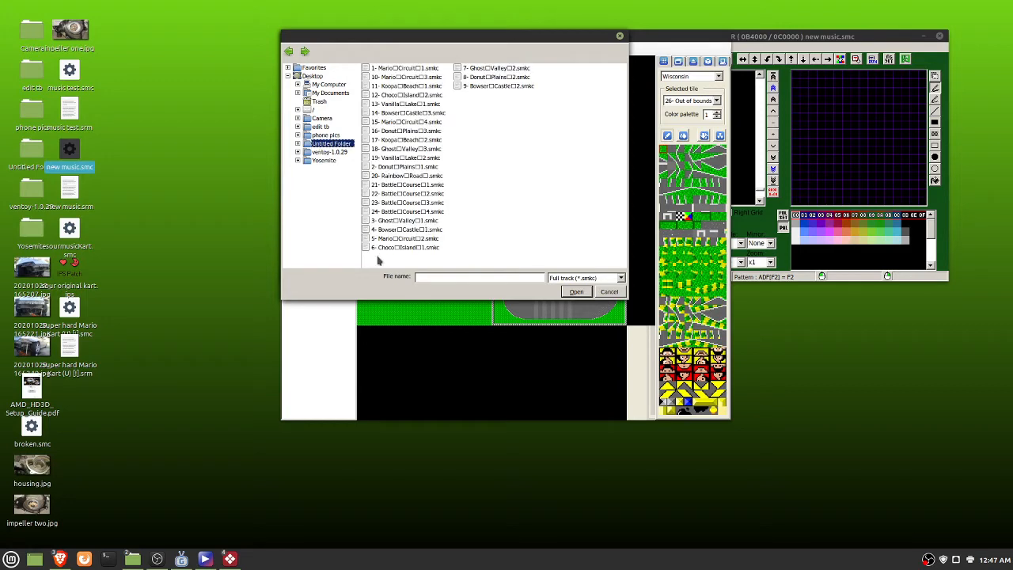
pyautogui.moveTo(379, 261); pyautogui.dragTo(513, 70)
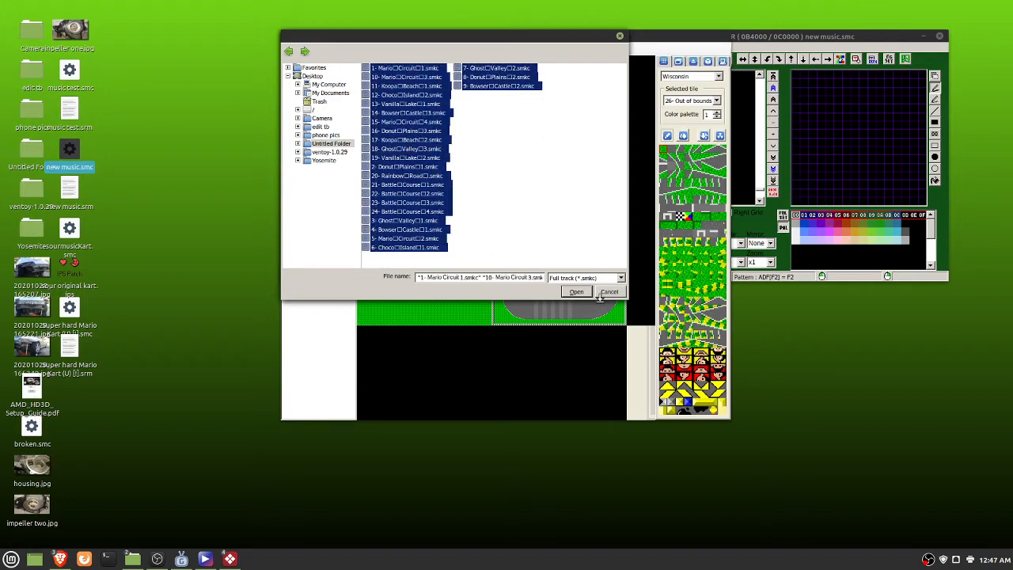
pyautogui.click(574, 293)
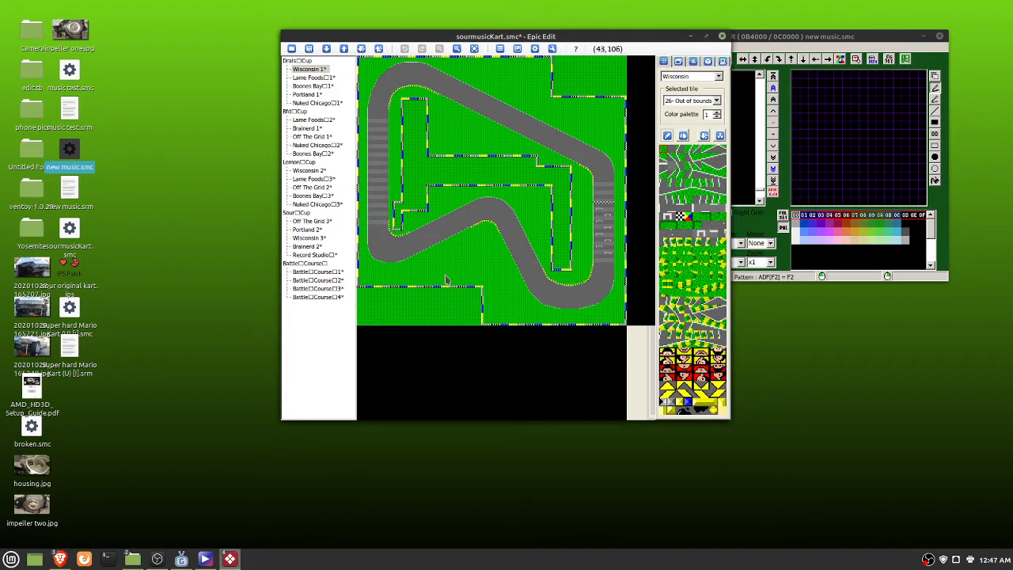
# Move the track editor window aside and save the modified ROM as broken, replacing the existing file
pyautogui.moveTo(436, 40); pyautogui.dragTo(604, 41)
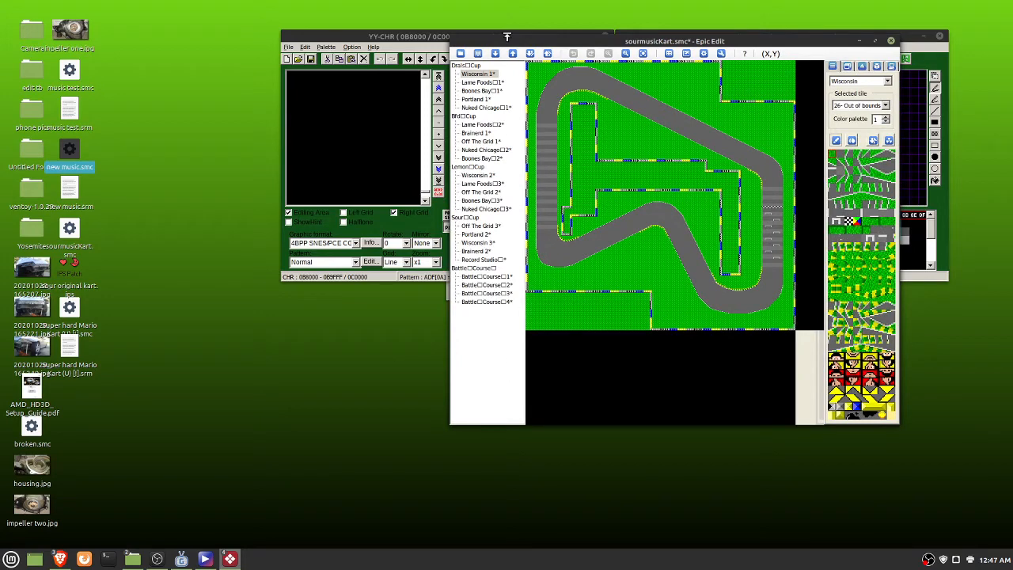
pyautogui.click(478, 54)
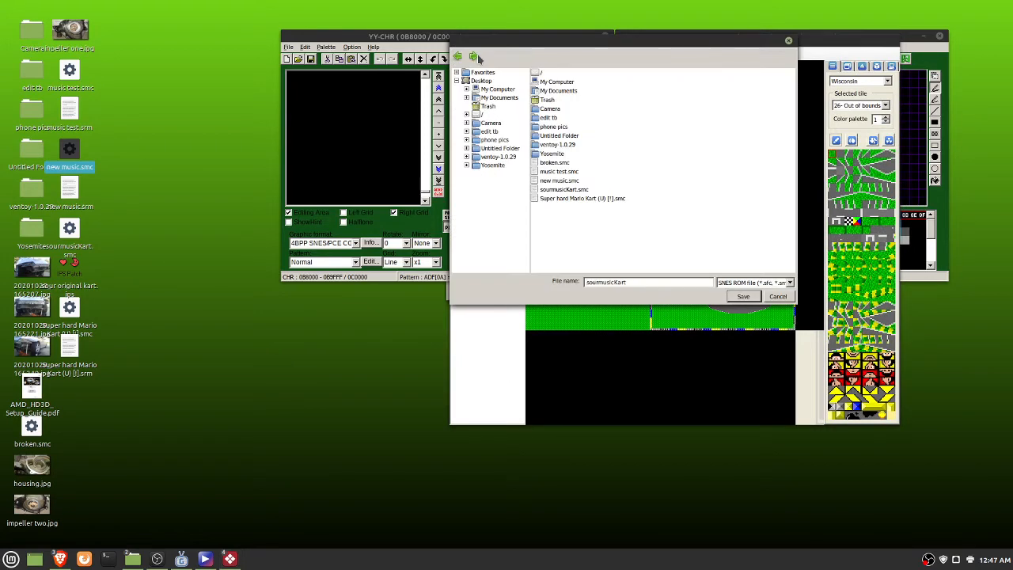
pyautogui.moveTo(637, 281); pyautogui.dragTo(567, 285)
pyautogui.write('broken')
pyautogui.click(744, 298)
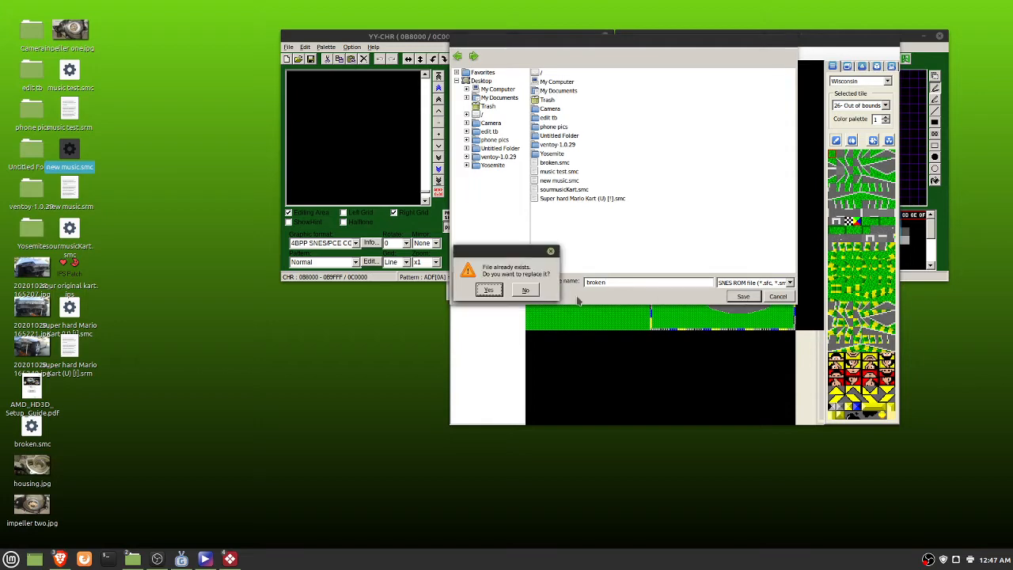
pyautogui.click(490, 291)
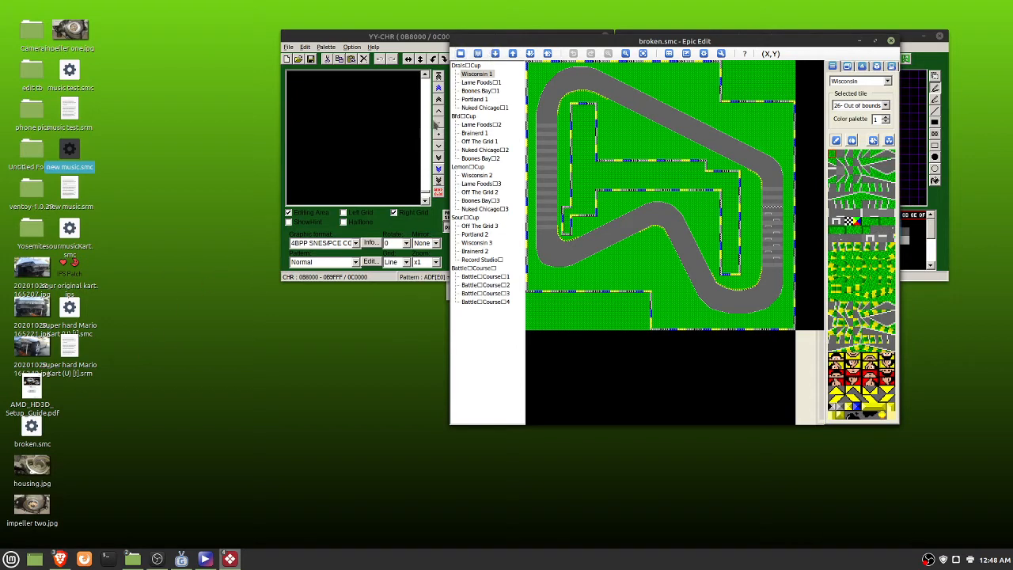
# Reopen sourmusicKart.smc with its own tracks and save it under the new name broken 2
pyautogui.click(460, 53)
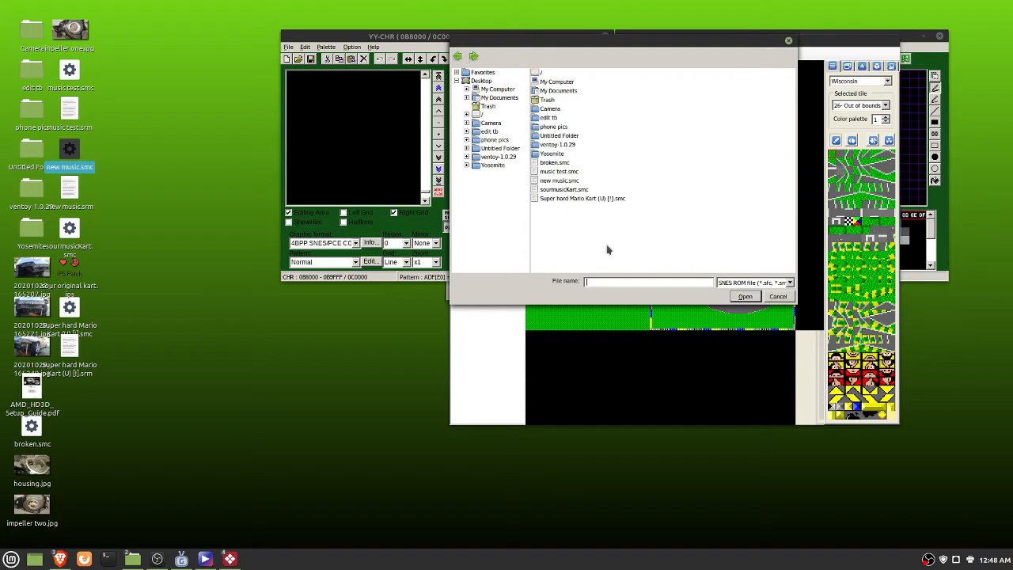
pyautogui.doubleClick(554, 191)
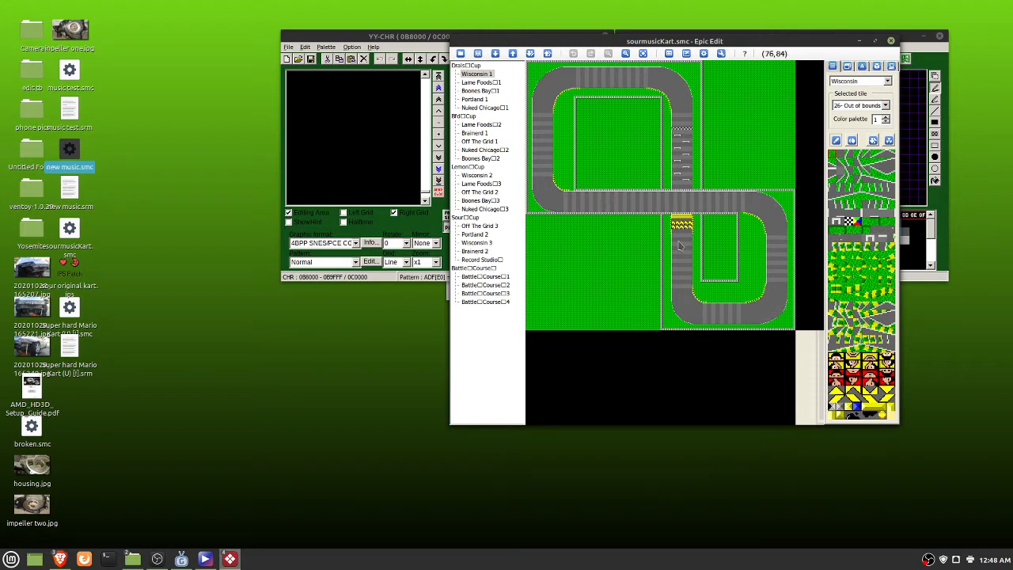
pyautogui.click(478, 54)
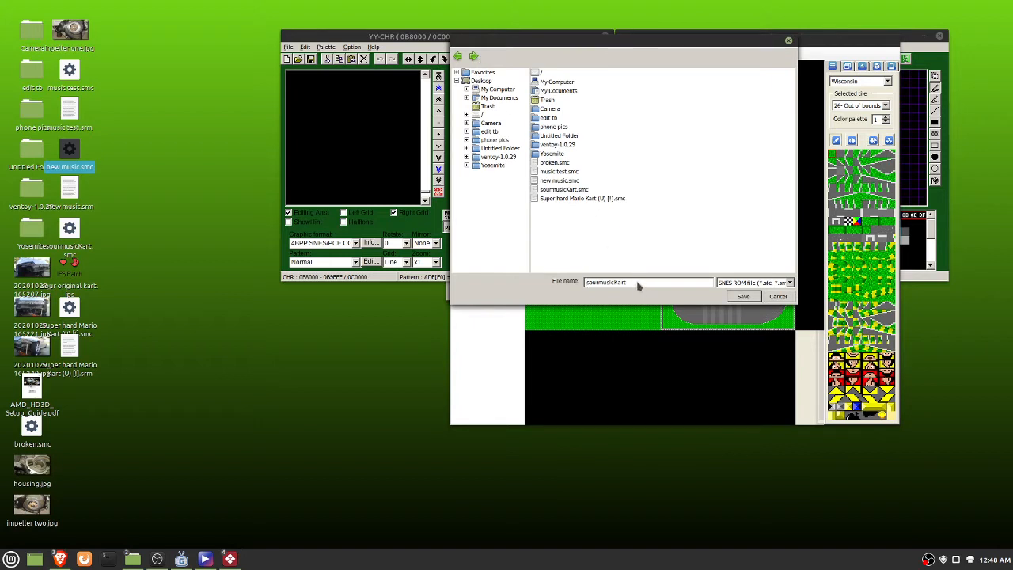
pyautogui.moveTo(630, 283); pyautogui.dragTo(572, 282)
pyautogui.write('broken 2')
pyautogui.click(743, 297)
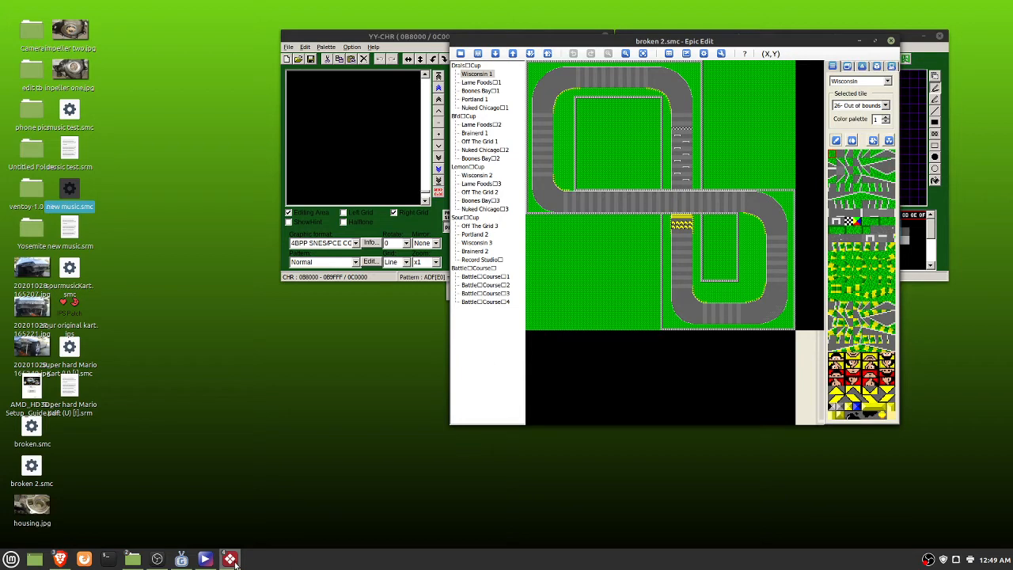
# Switch to Lunar IPS and create the patch broken.ips with broken 2.smc as the original and broken.smc as the modified file
pyautogui.click(859, 40)
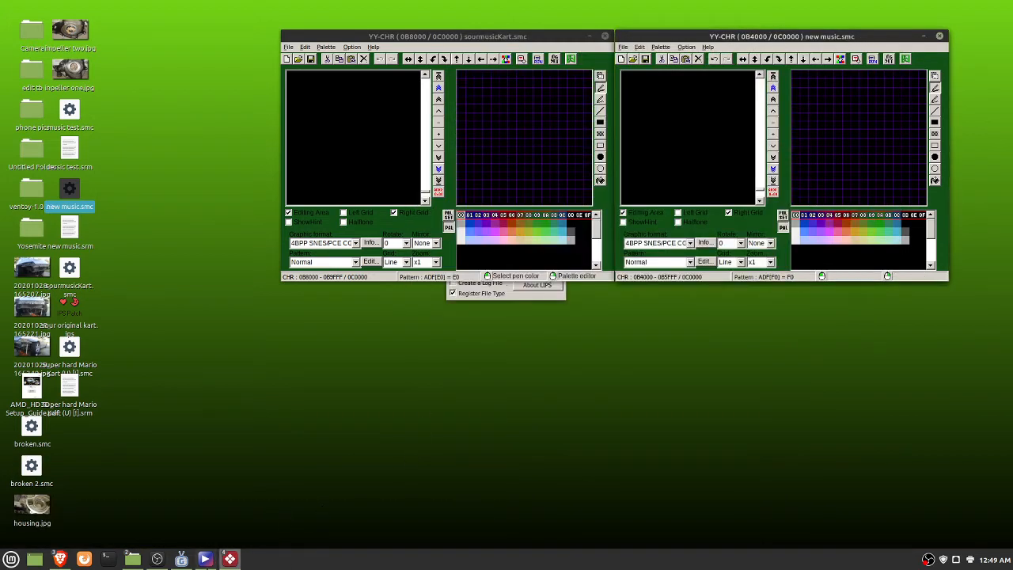
pyautogui.moveTo(232, 559)
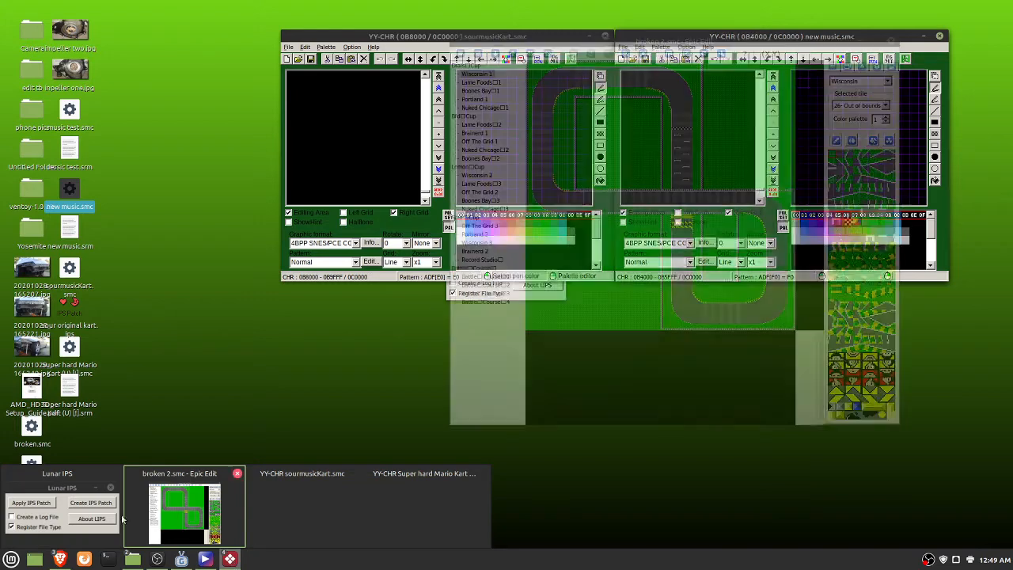
pyautogui.click(52, 492)
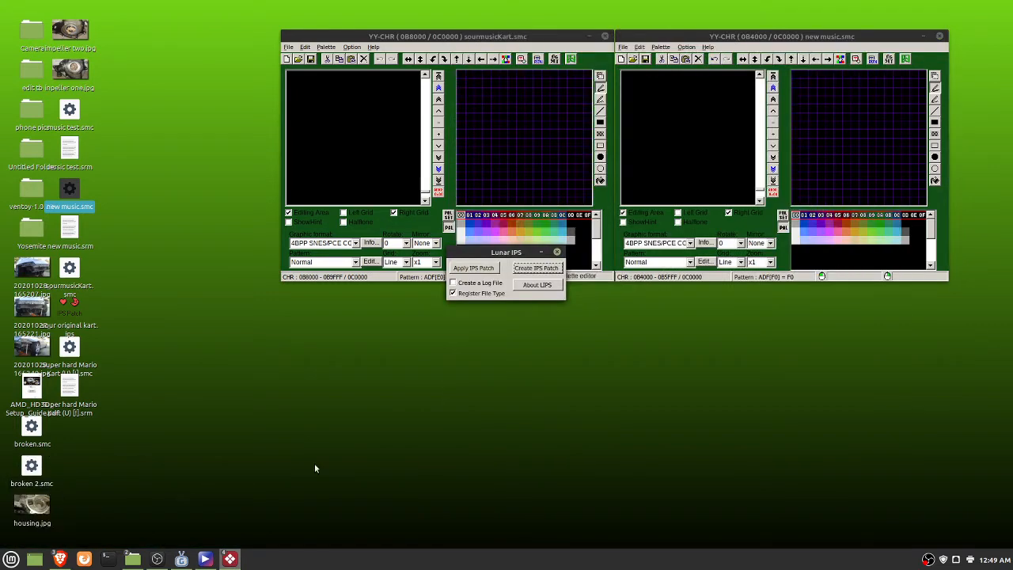
pyautogui.click(537, 268)
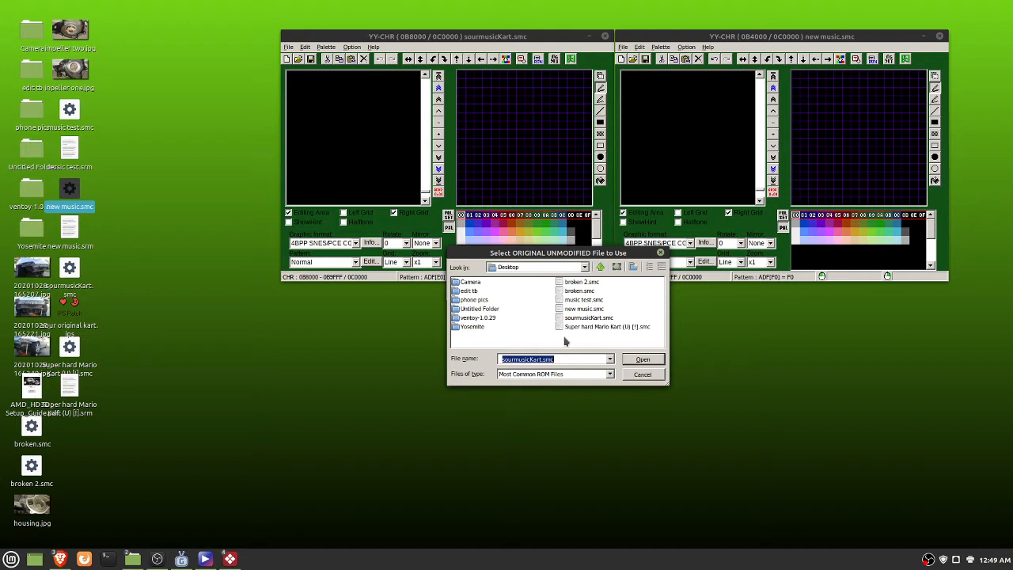
pyautogui.click(582, 282)
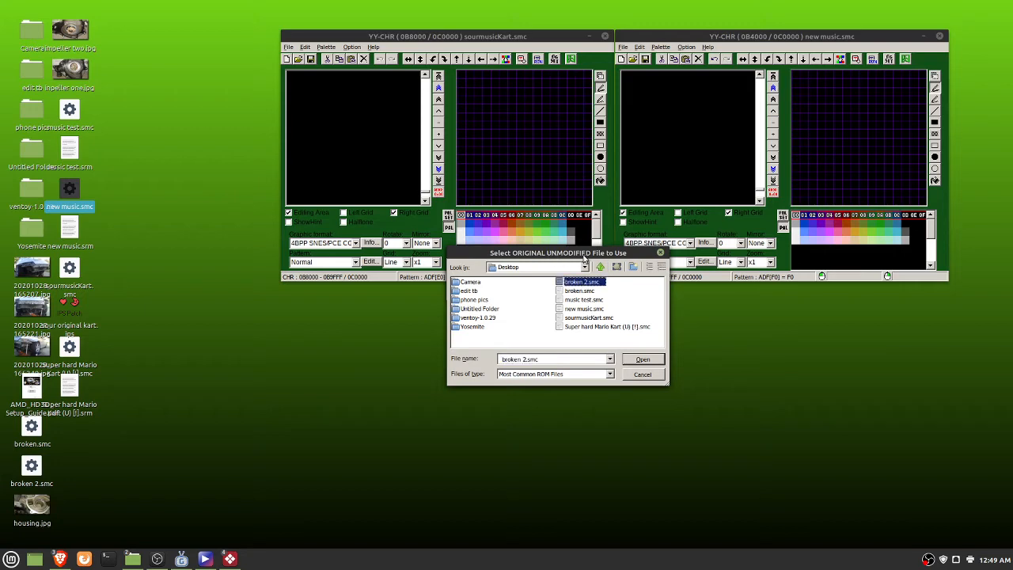
pyautogui.click(643, 360)
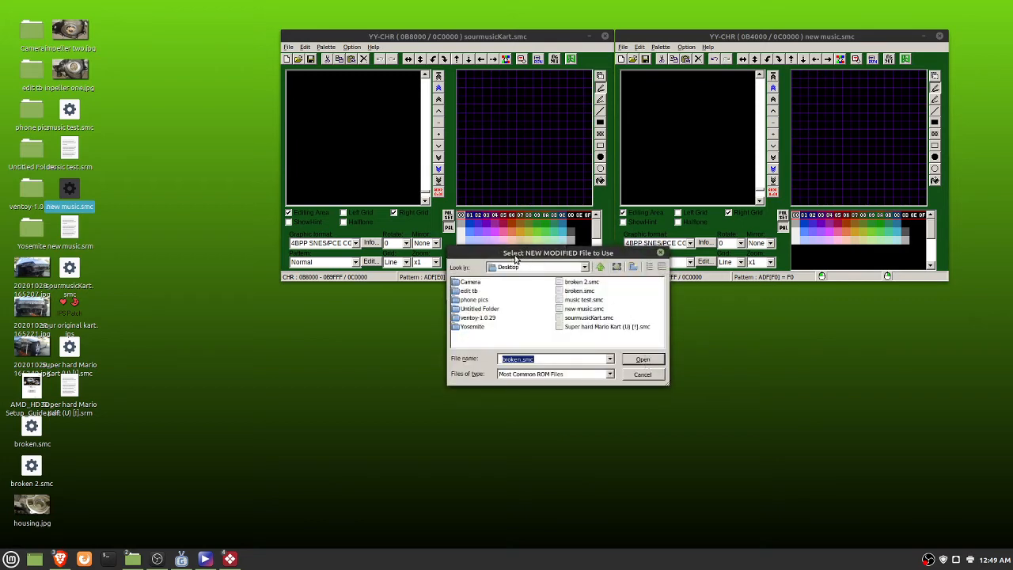
pyautogui.click(578, 291)
pyautogui.doubleClick(578, 291)
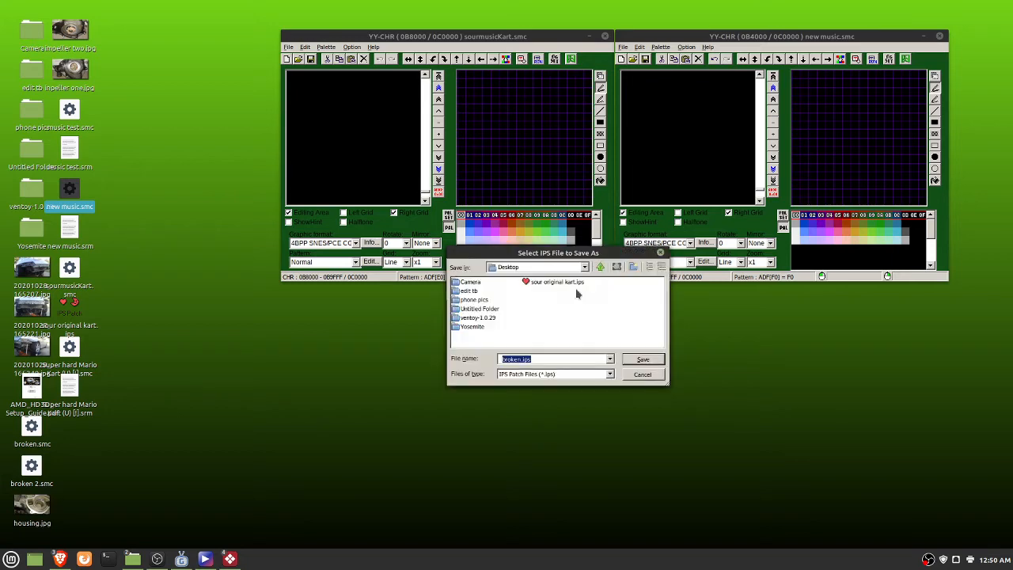
pyautogui.click(642, 360)
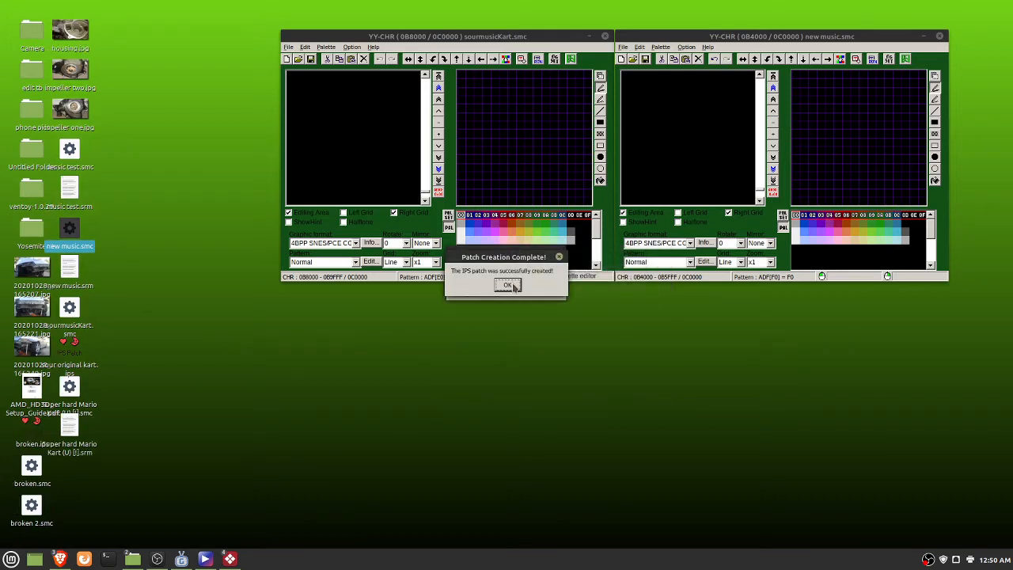
pyautogui.click(513, 286)
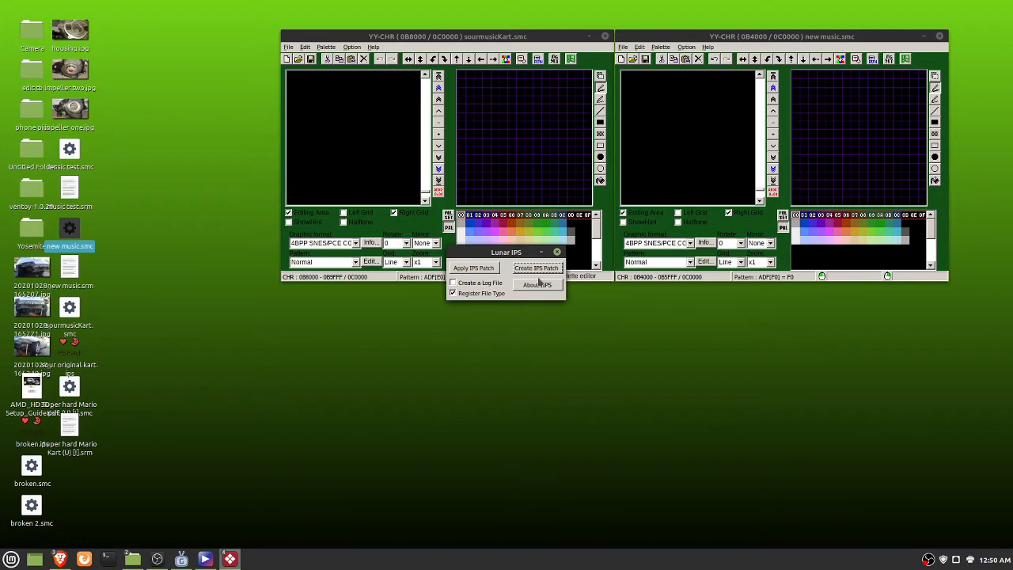
pyautogui.click(26, 428)
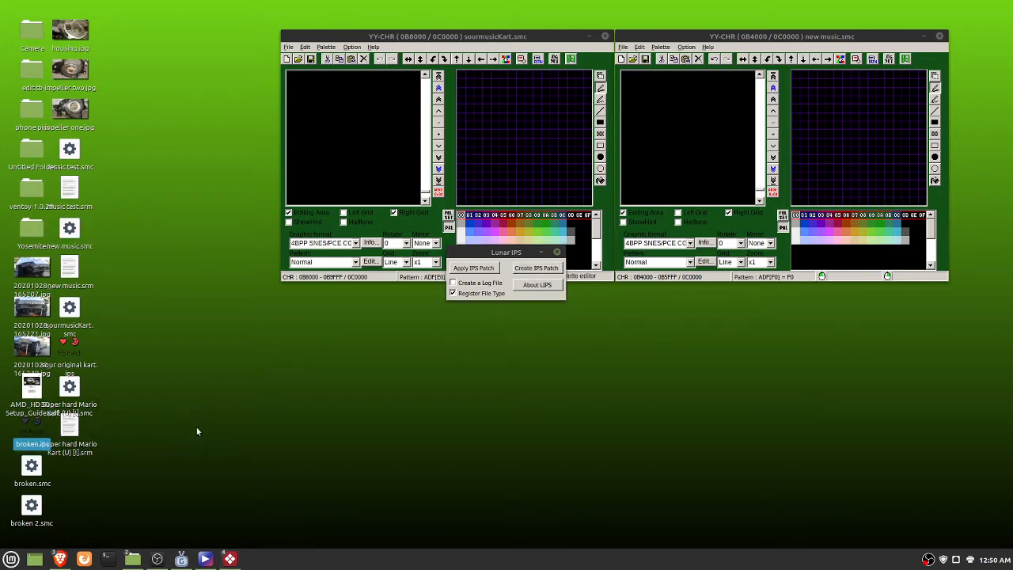
pyautogui.click(542, 252)
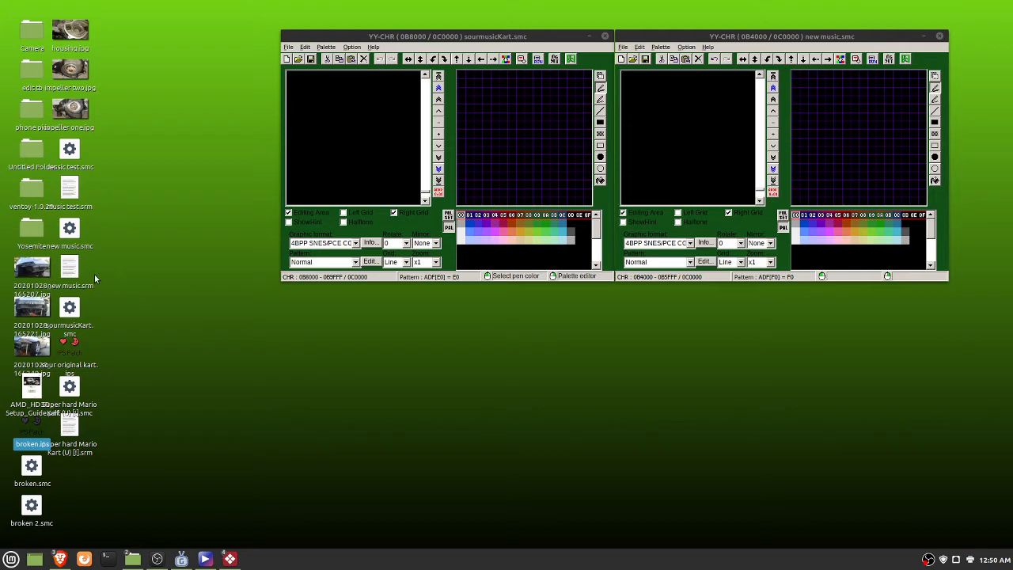
# Rename the broken.ips patch on the desktop as new music.ips, copying the base name from new music.smc
pyautogui.rightClick(70, 230)
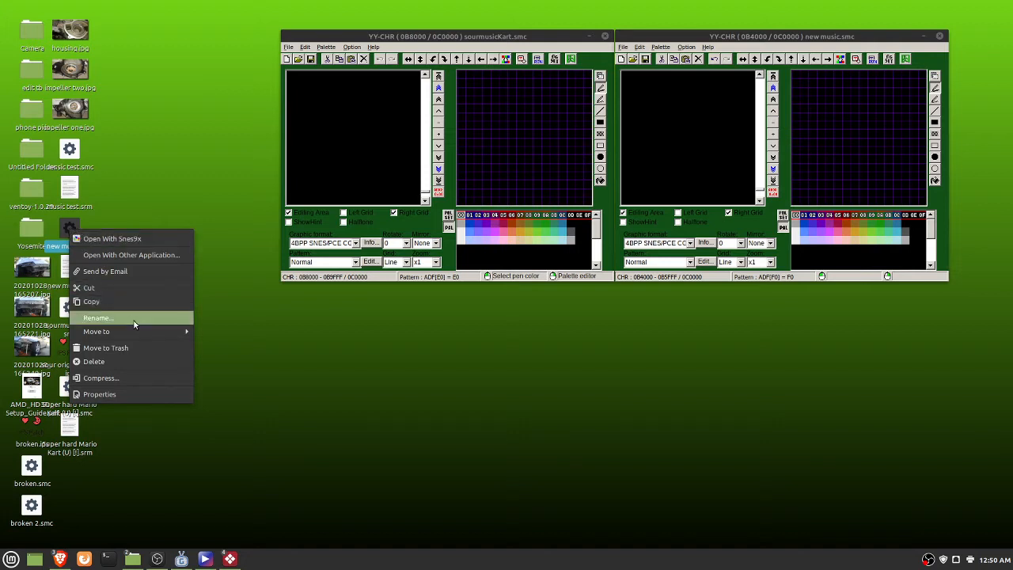
pyautogui.click(102, 318)
pyautogui.rightClick(62, 247)
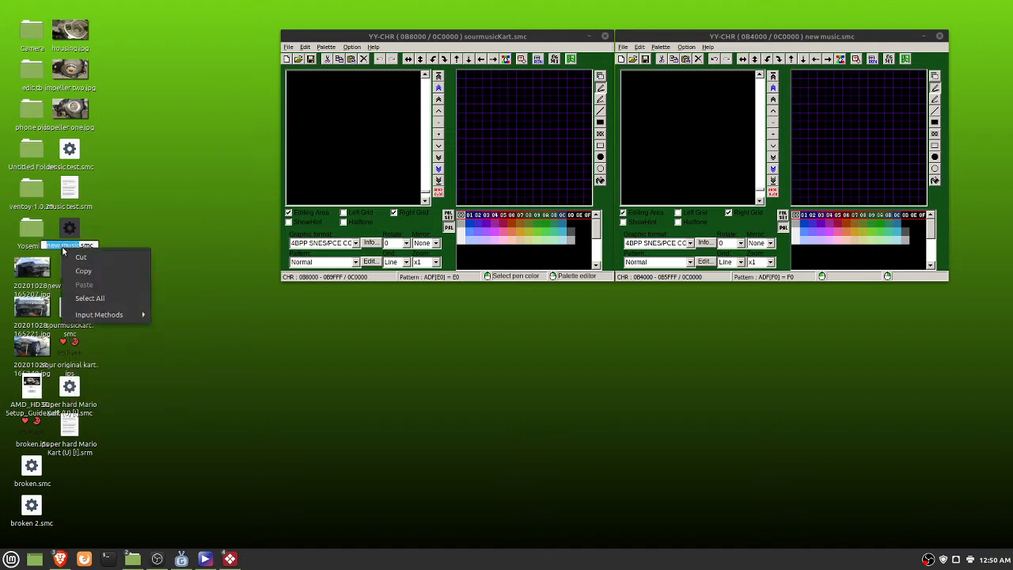
pyautogui.click(100, 273)
pyautogui.rightClick(24, 432)
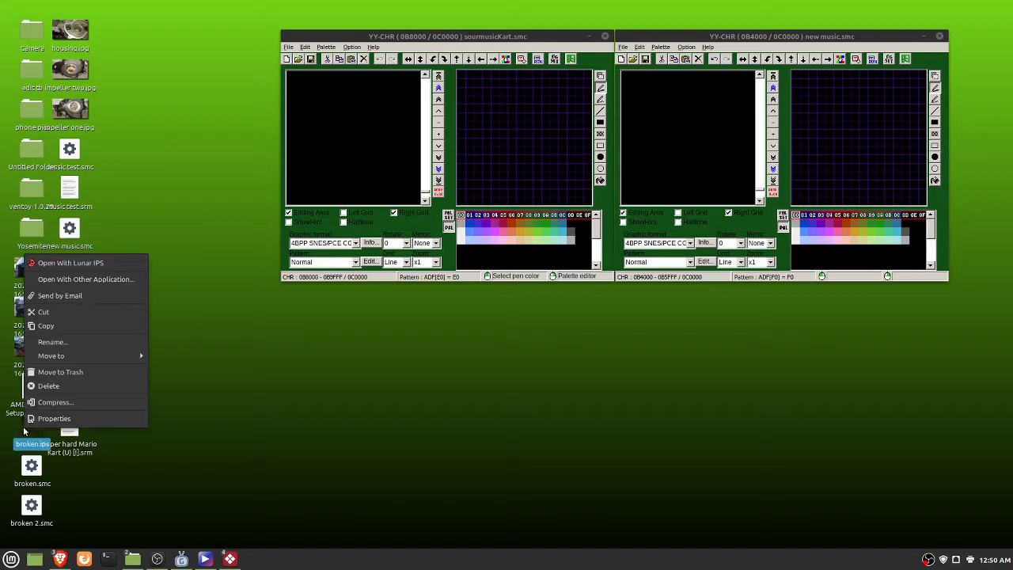
pyautogui.click(71, 342)
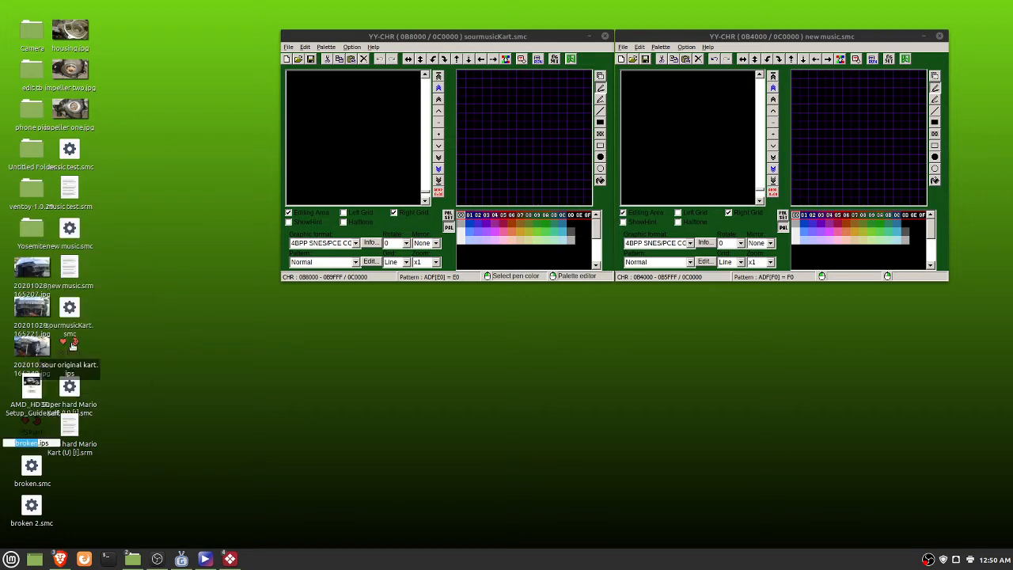
pyautogui.rightClick(28, 445)
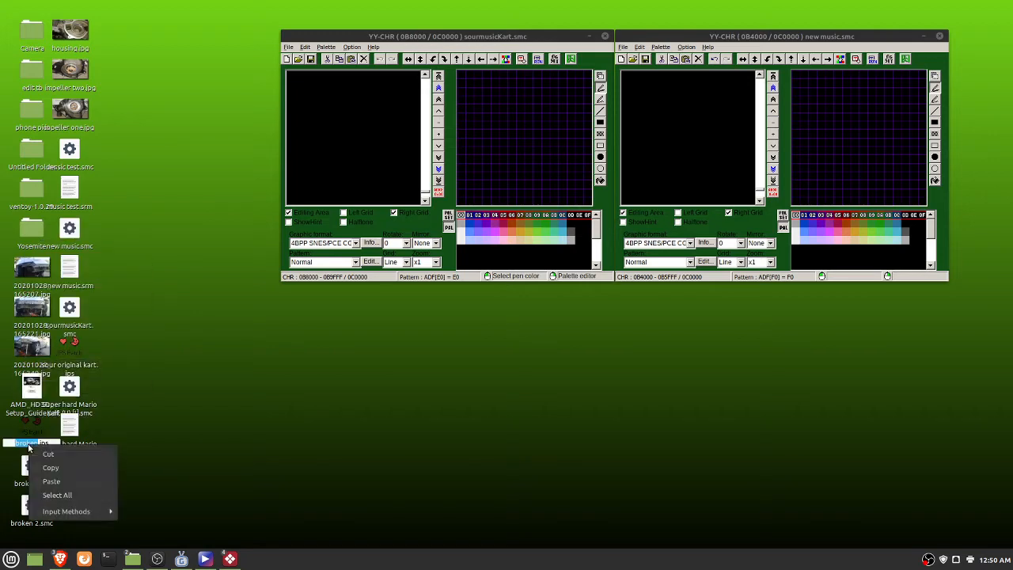
pyautogui.click(63, 481)
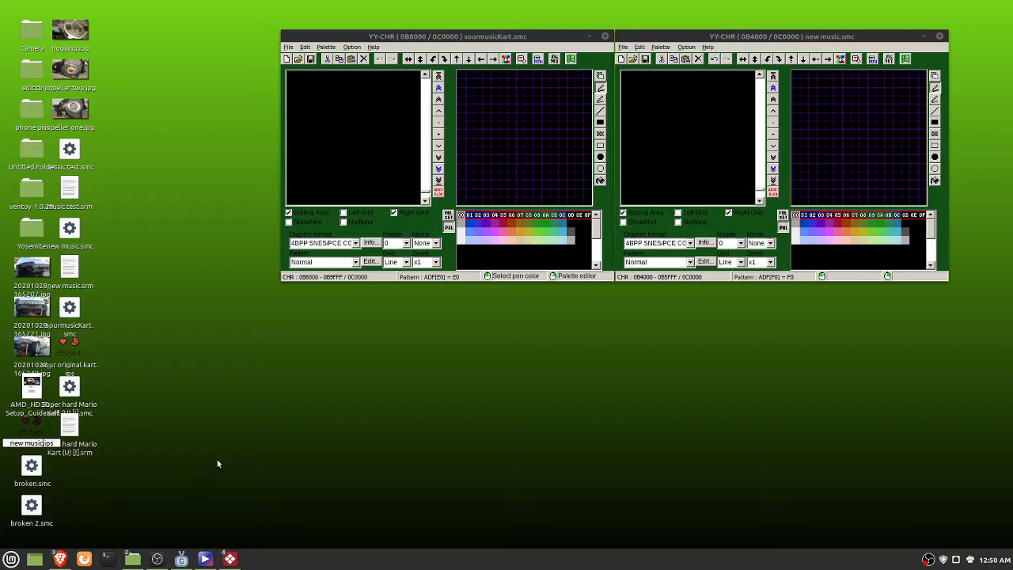
pyautogui.press('Return')
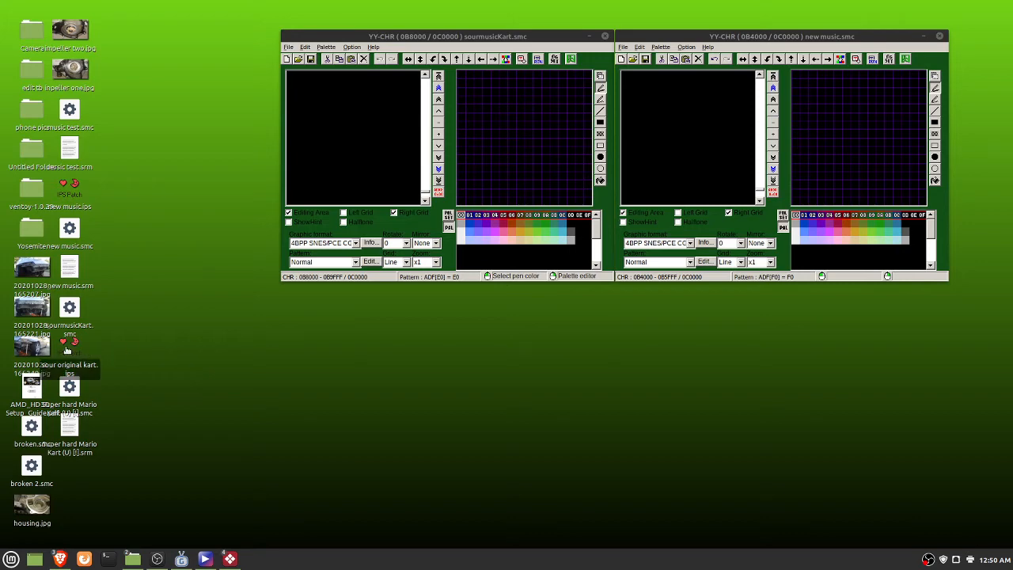
# Apply the new music.ips patch to new music.smc with Lunar IPS
pyautogui.doubleClick(67, 189)
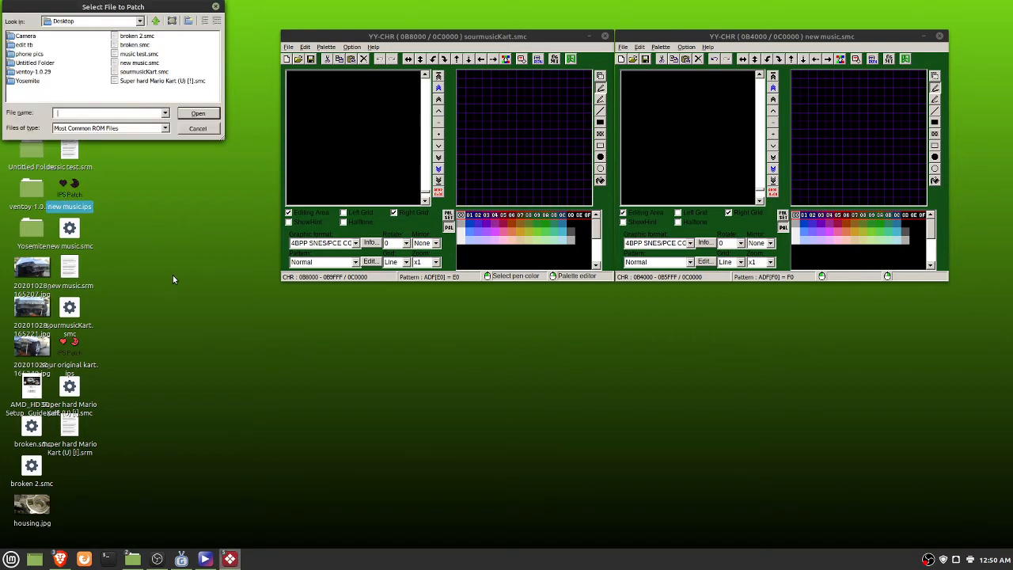
pyautogui.moveTo(125, 6); pyautogui.dragTo(582, 129)
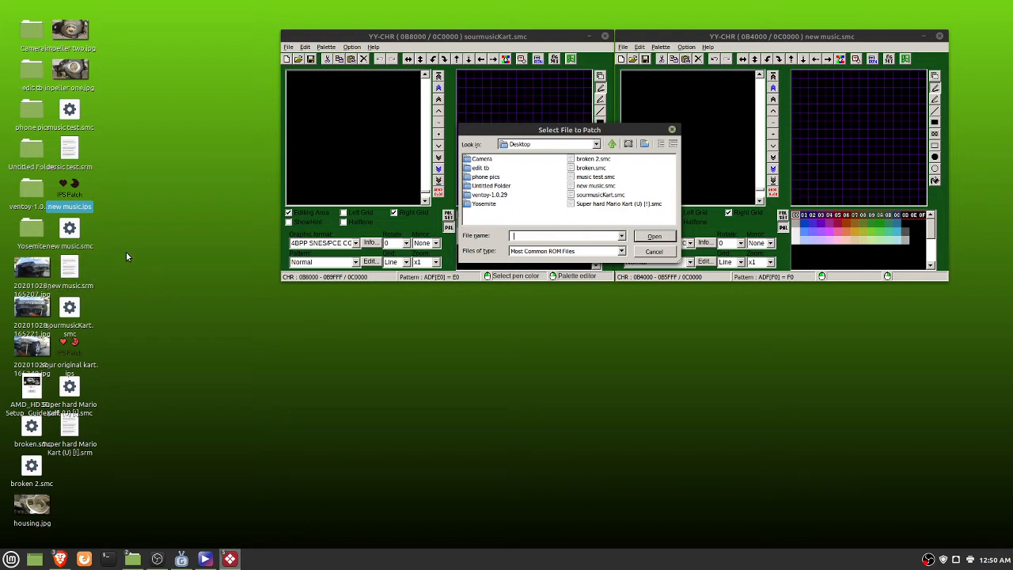
pyautogui.click(594, 187)
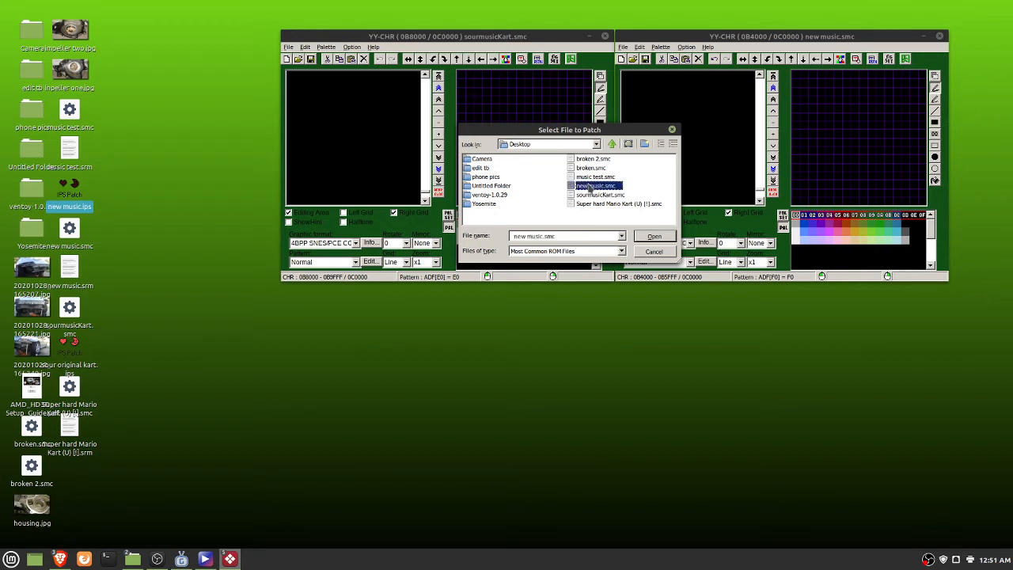
pyautogui.click(654, 237)
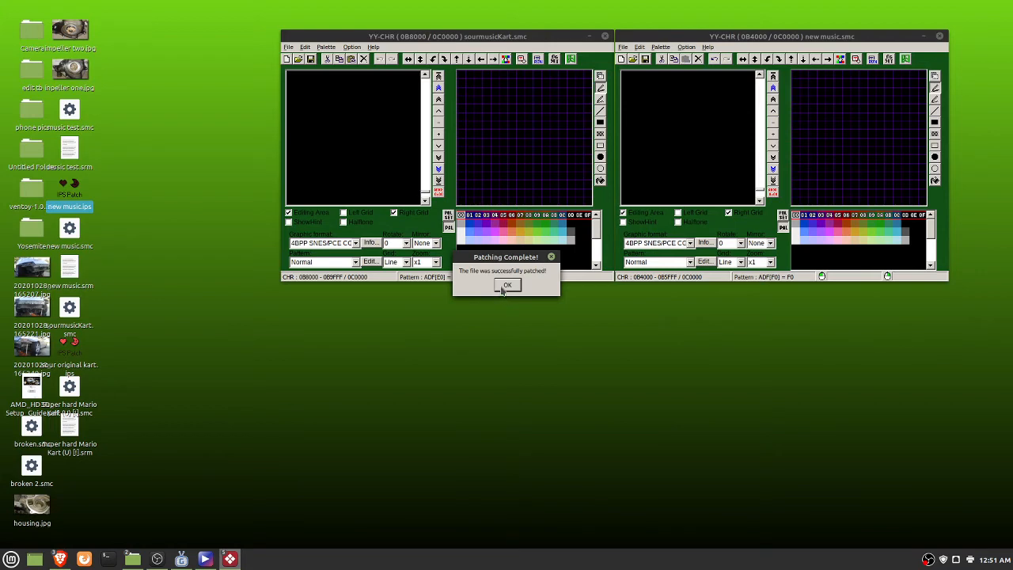
pyautogui.click(507, 286)
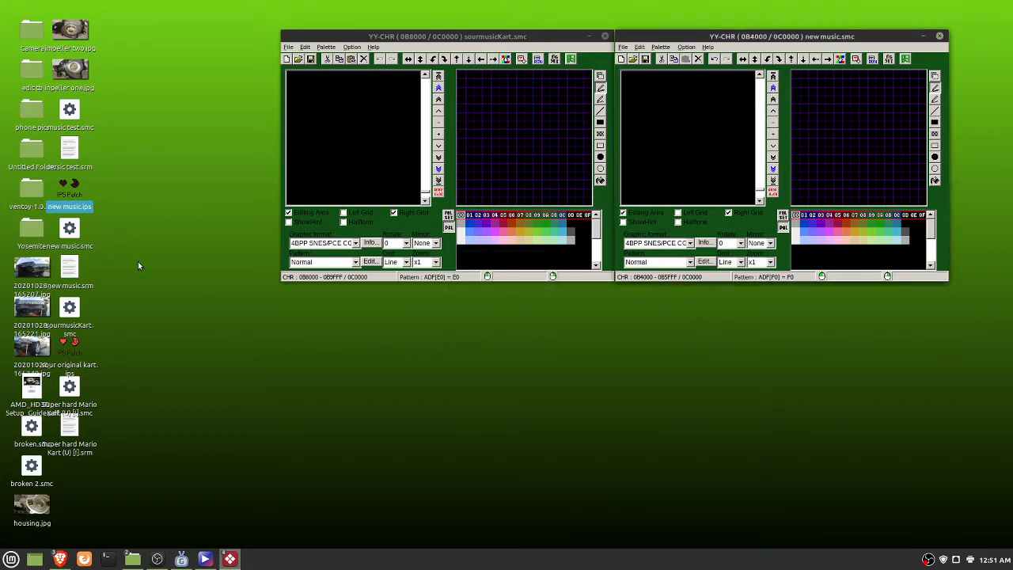
# Run new music.smc in Snes9x and start the 50cc Drals Cup Race with the upper row's fourth character
pyautogui.doubleClick(98, 248)
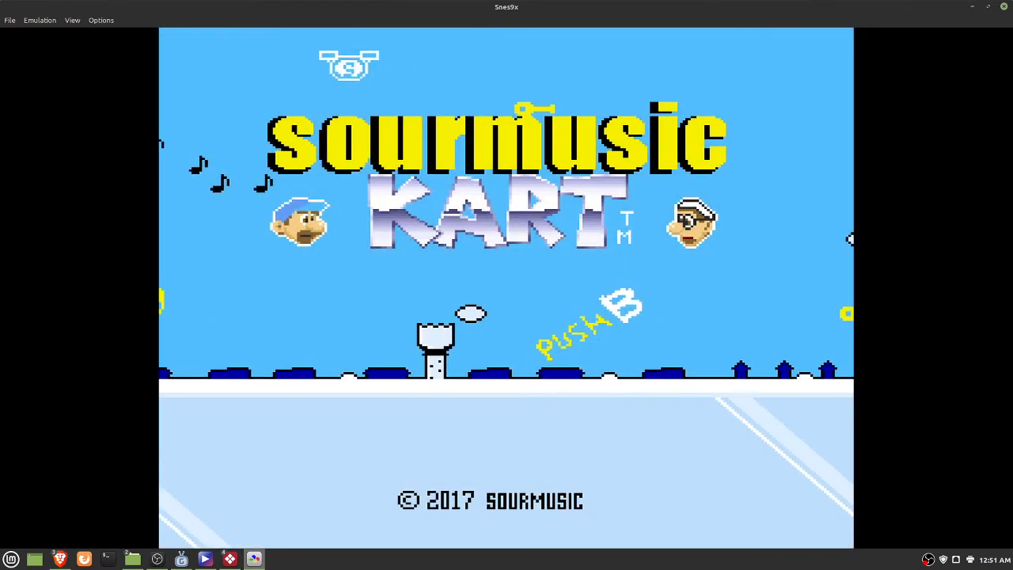
pyautogui.press('Return')
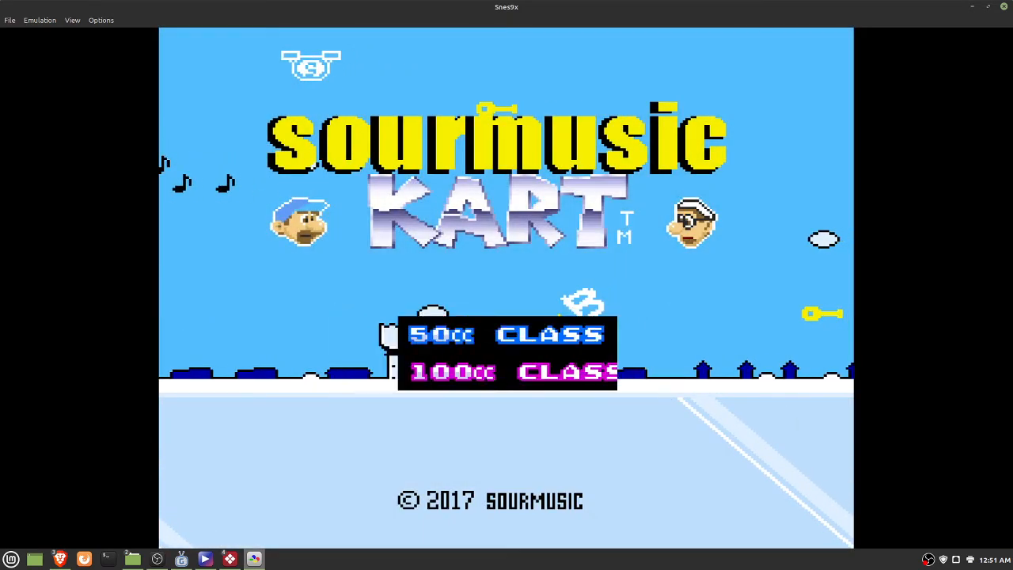
pyautogui.press('Return')
pyautogui.press('Return')
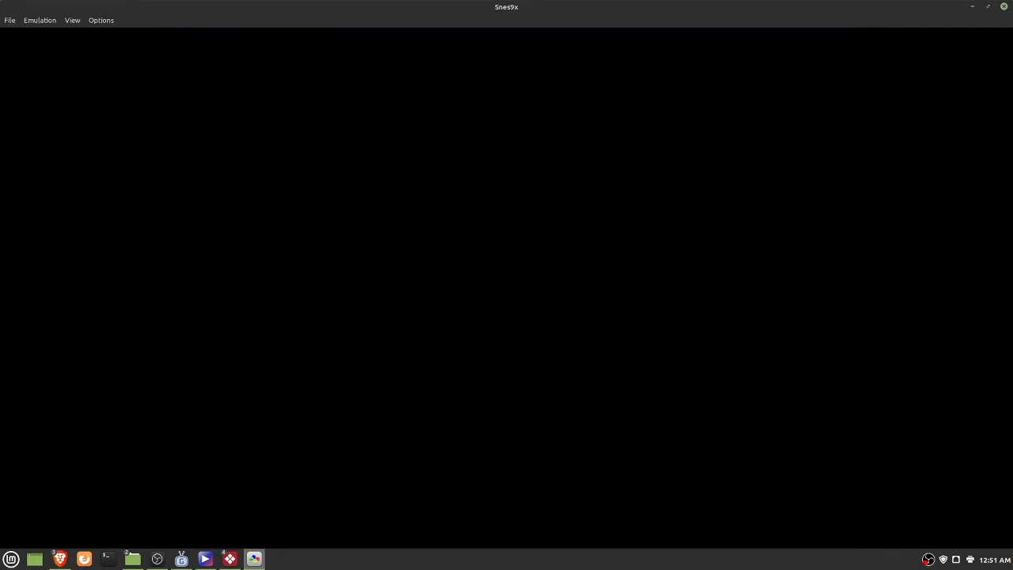
pyautogui.press('Right')
pyautogui.press('Right')
pyautogui.press('Right')
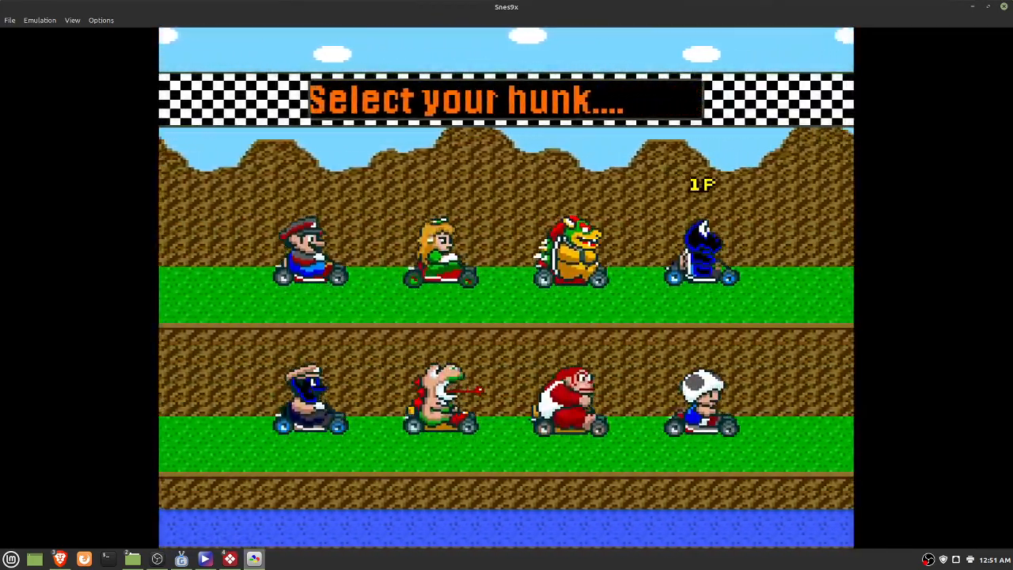
pyautogui.press('Return')
pyautogui.press('Return')
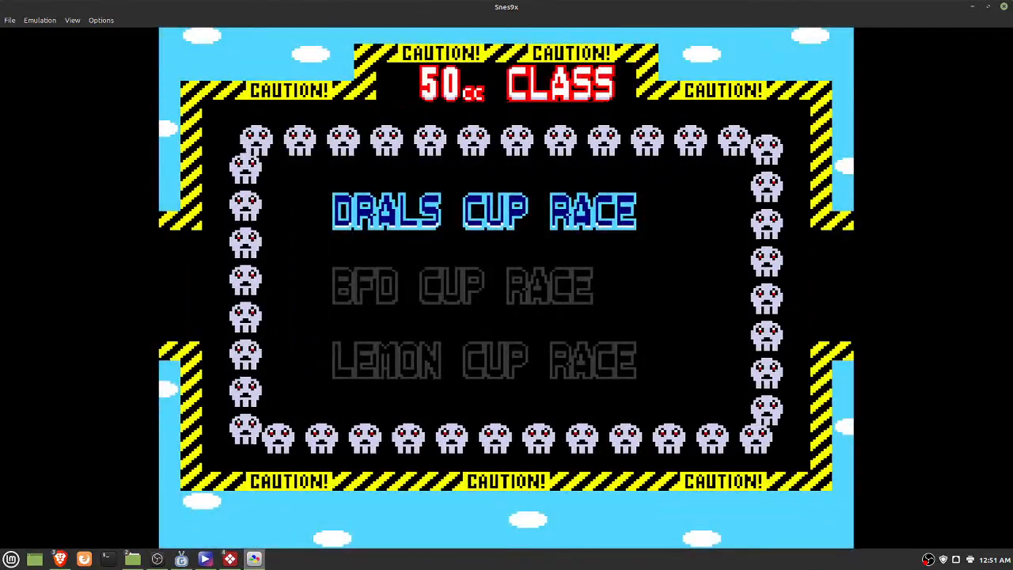
pyautogui.press('Return')
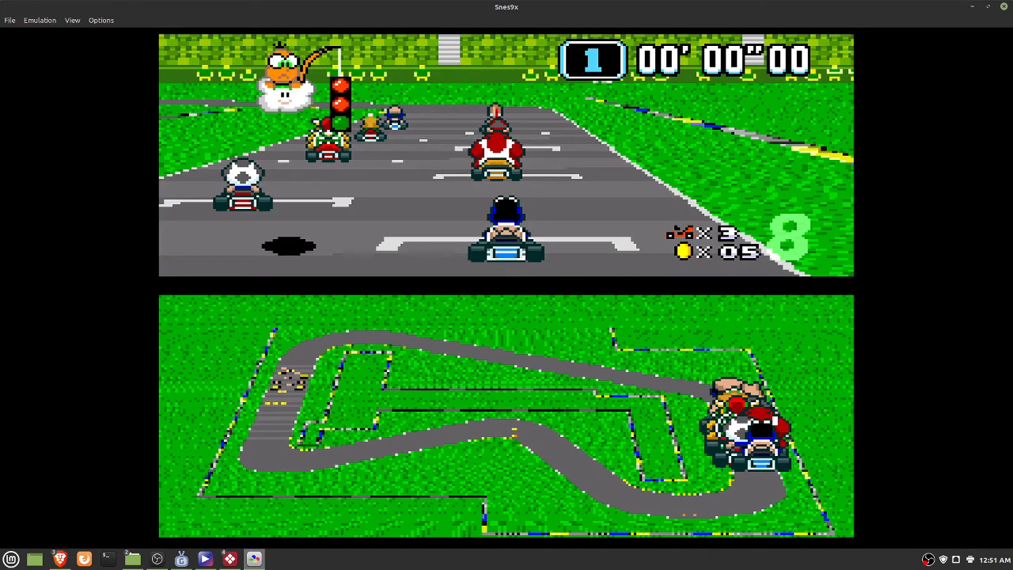
# Test-drive the patched ROM around the first lap of the track, fire the green shell, and close Snes9x
pyautogui.press('c')
pyautogui.press('Right')
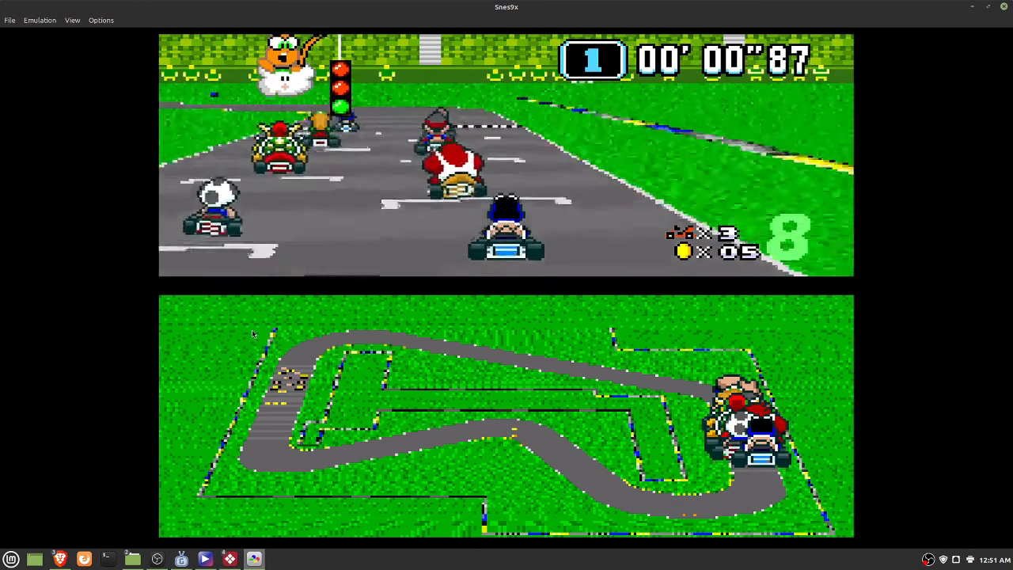
pyautogui.press('Left')
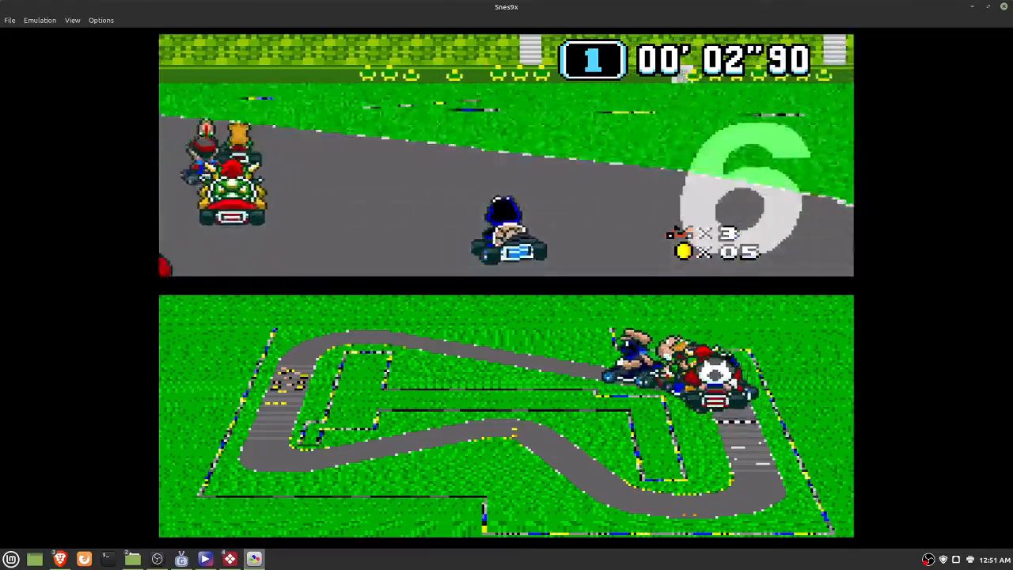
pyautogui.press('Left')
pyautogui.press('Right')
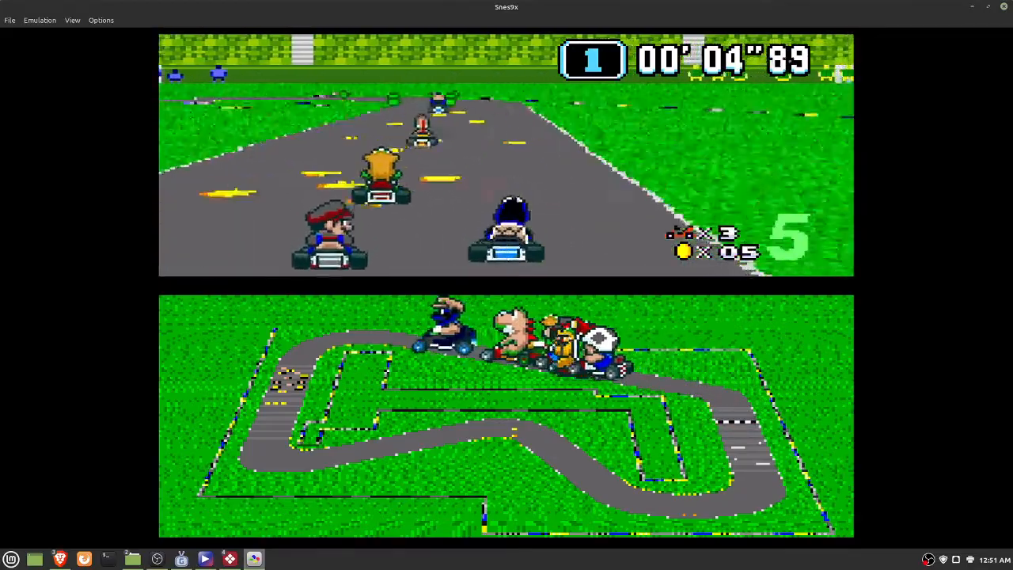
pyautogui.press('Left')
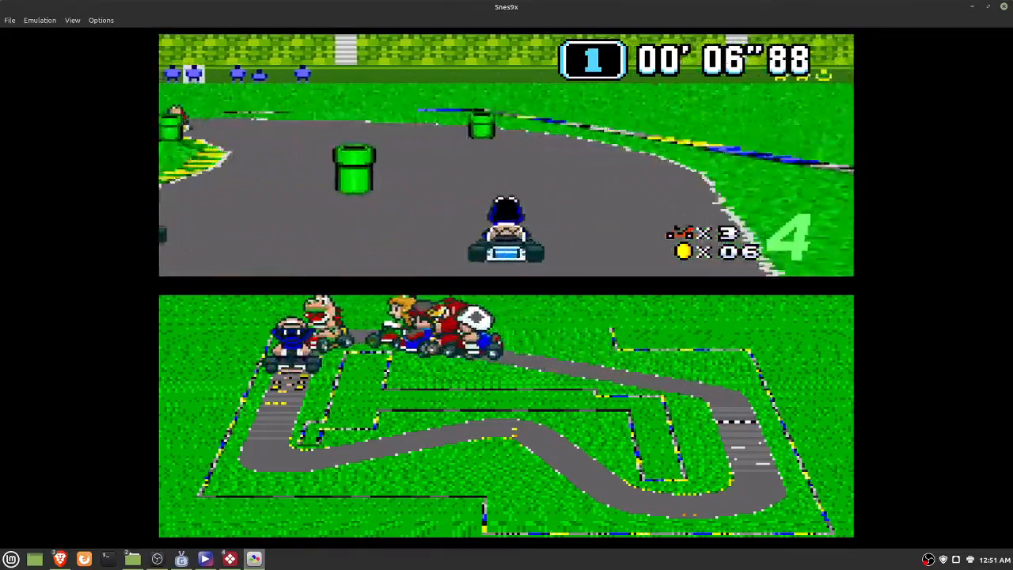
pyautogui.press('Left')
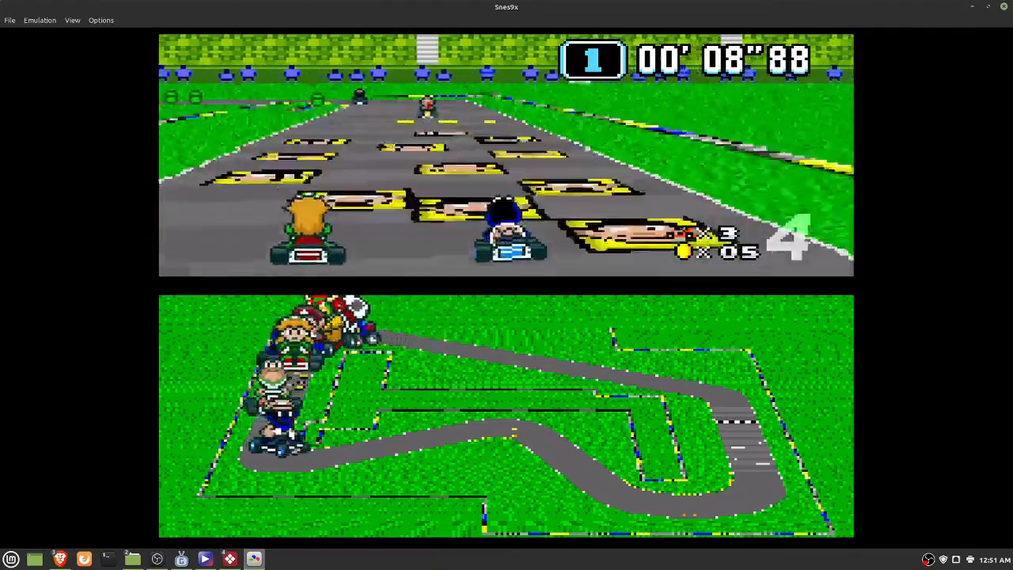
pyautogui.press('Left')
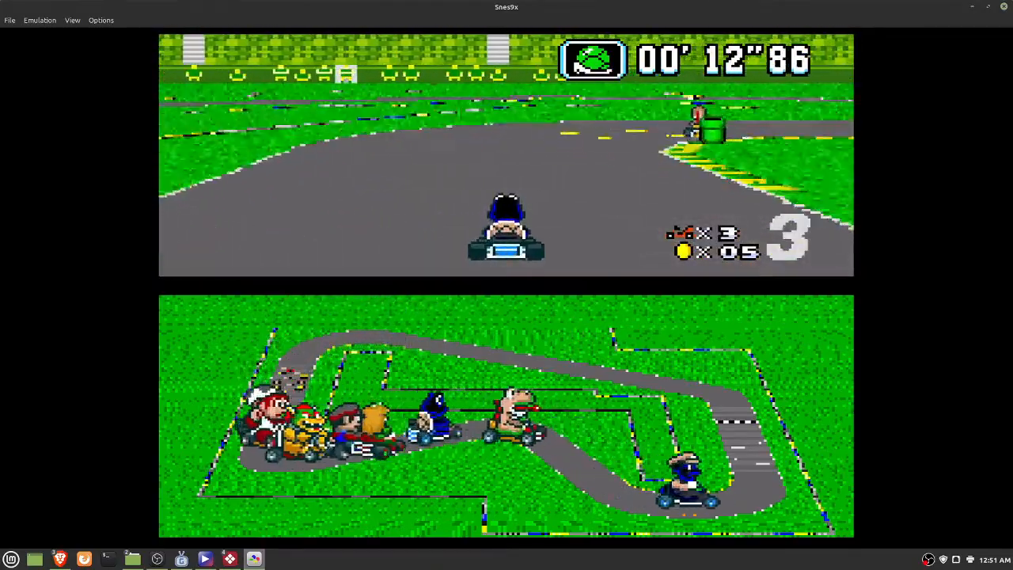
pyautogui.press('Right')
pyautogui.press('d')
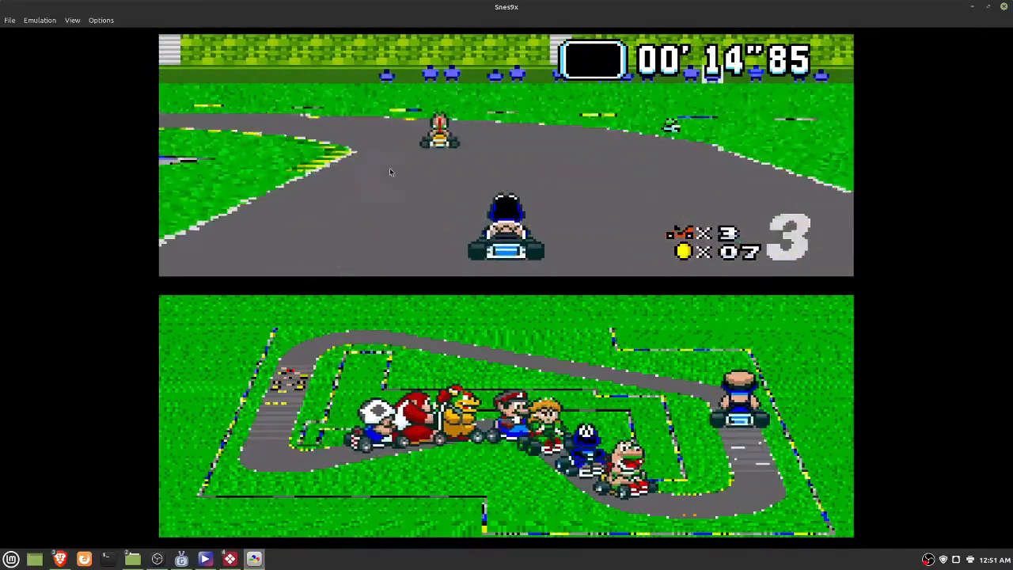
pyautogui.click(1004, 6)
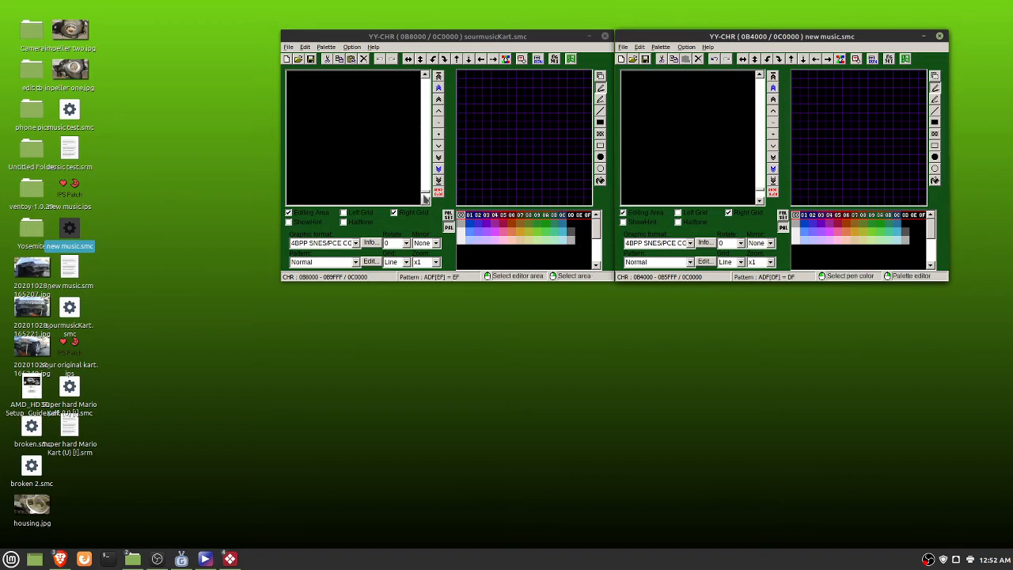
# In YY-CHR's sourmusicKart.smc window, locate where the scrambled data block begins directly beneath the driver sprites
pyautogui.moveTo(425, 196); pyautogui.dragTo(426, 116)
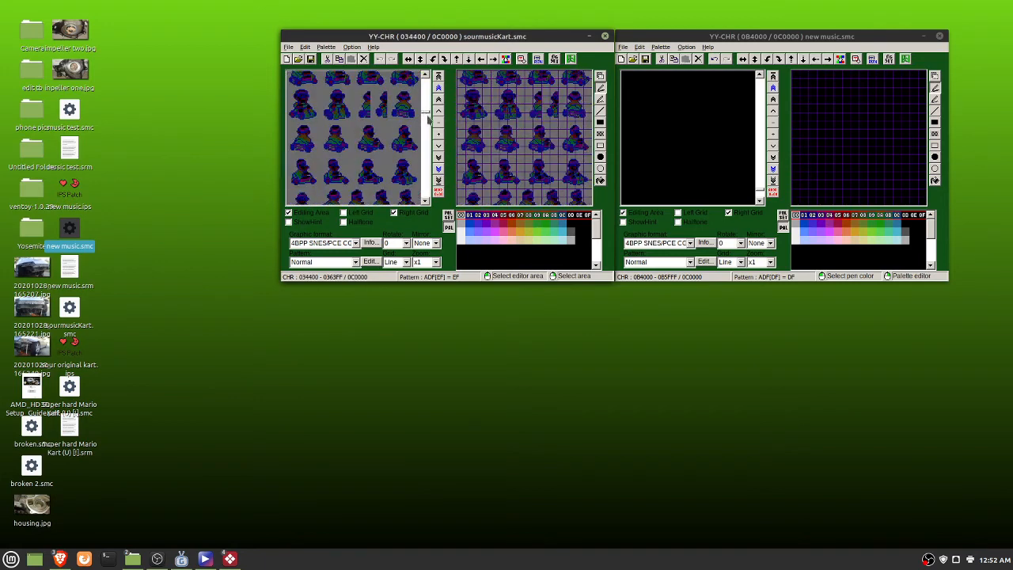
pyautogui.click(436, 262)
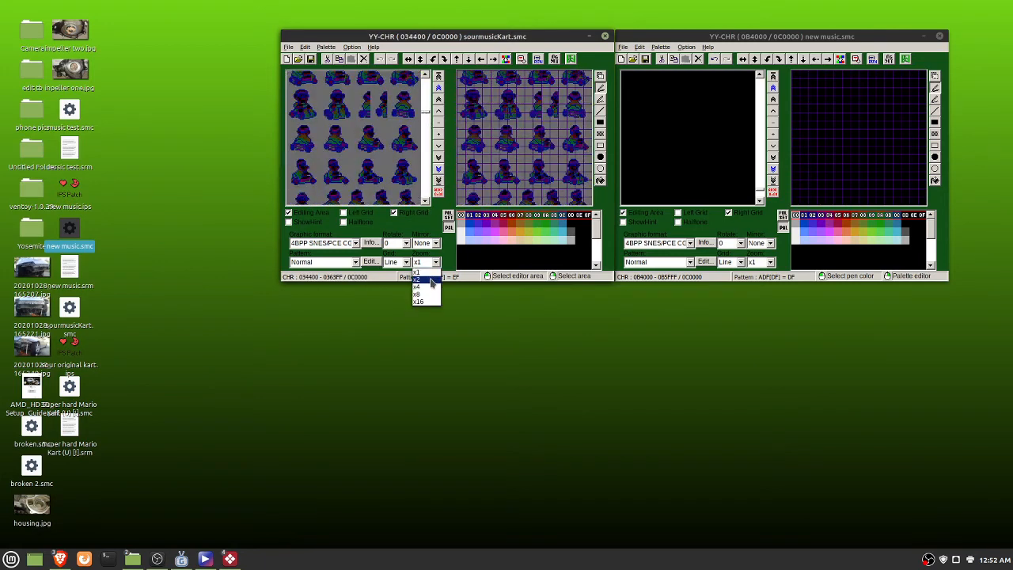
pyautogui.click(428, 274)
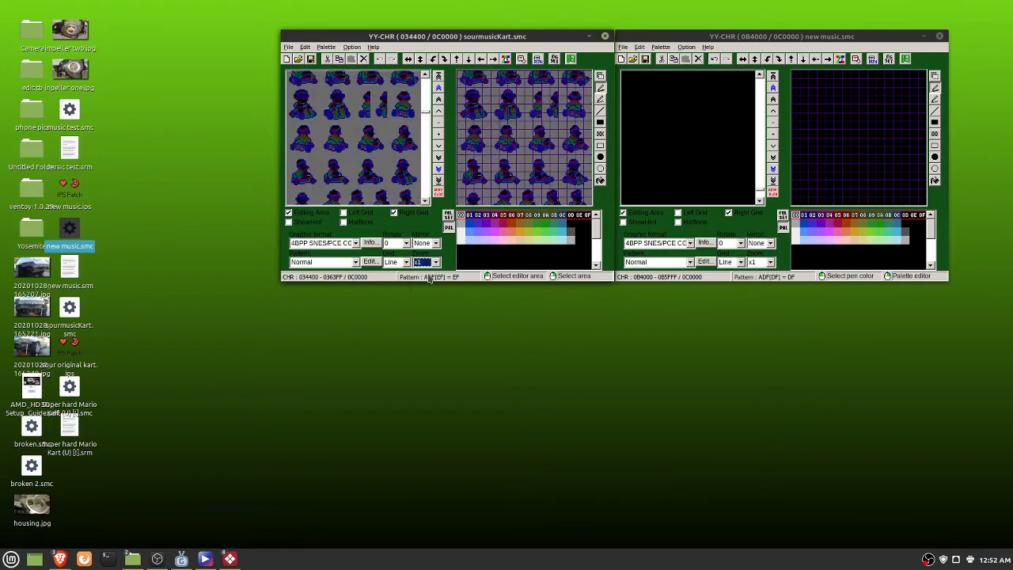
pyautogui.click(426, 201)
pyautogui.scroll(-9, 426, 204)
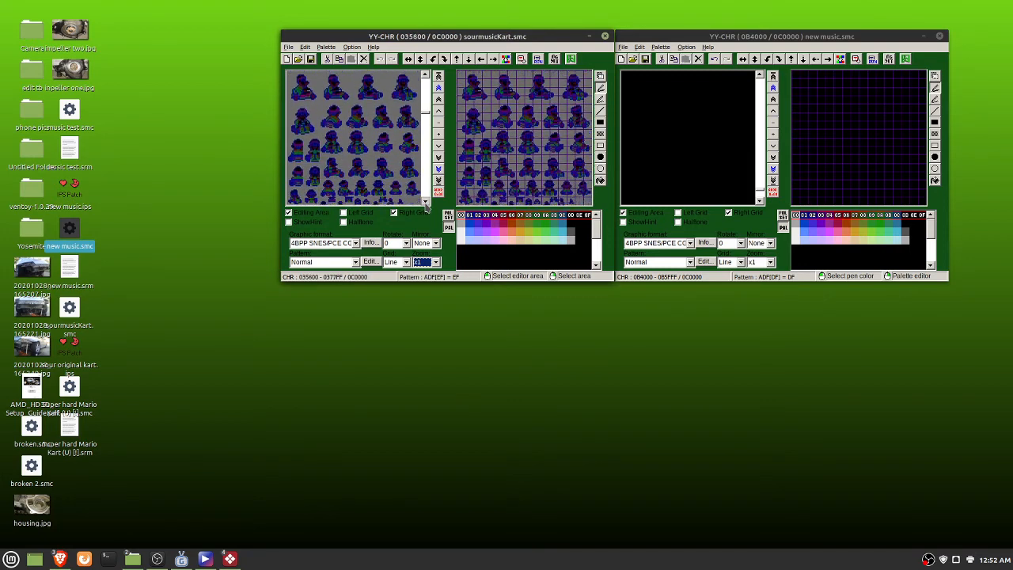
pyautogui.scroll(-2, 426, 205)
pyautogui.click(293, 137)
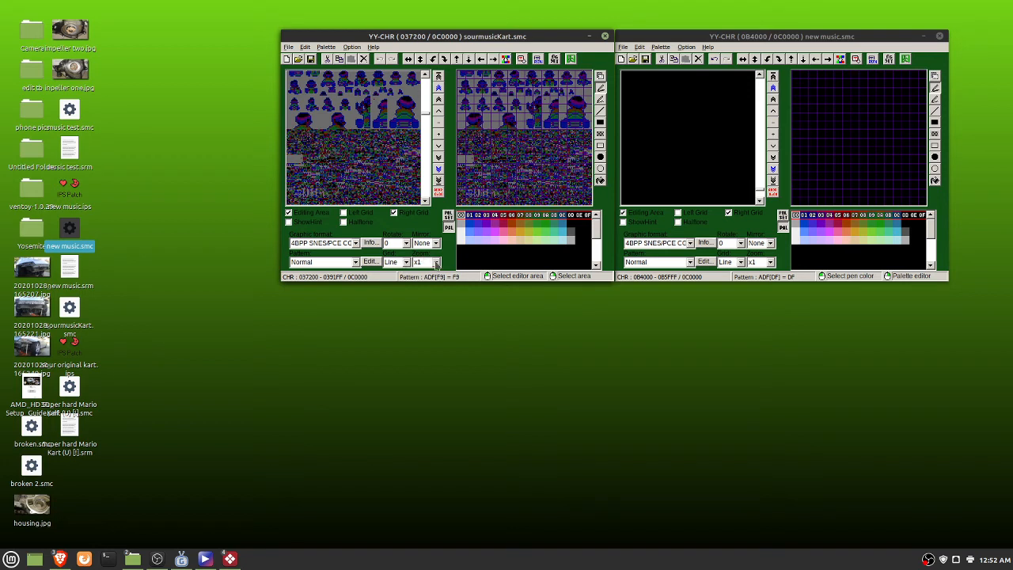
# Set the sourmusicKart.smc editing zoom to x16 and select the first tile of the scrambled data below the sprites
pyautogui.click(435, 263)
pyautogui.click(433, 302)
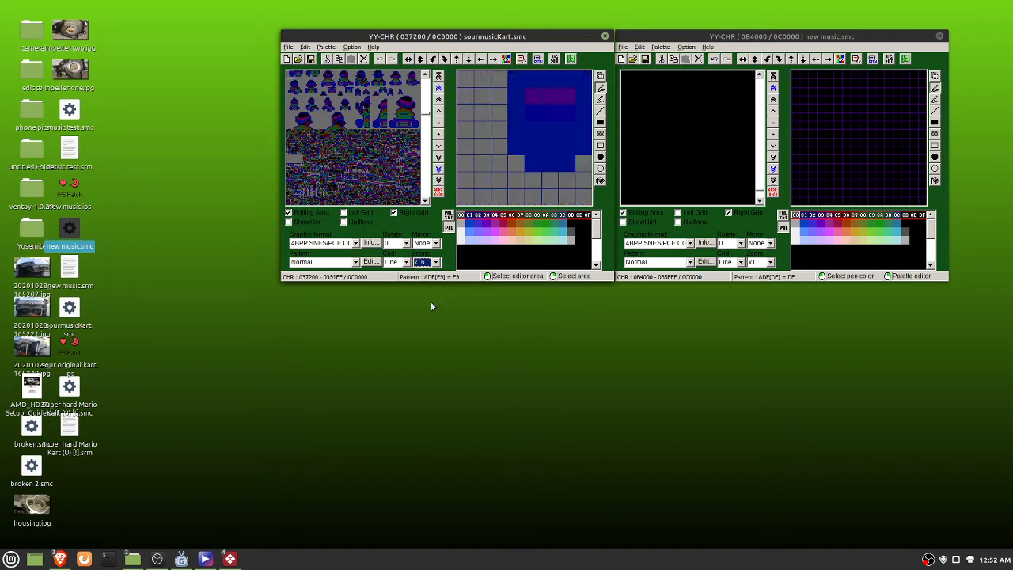
pyautogui.click(290, 143)
pyautogui.click(291, 134)
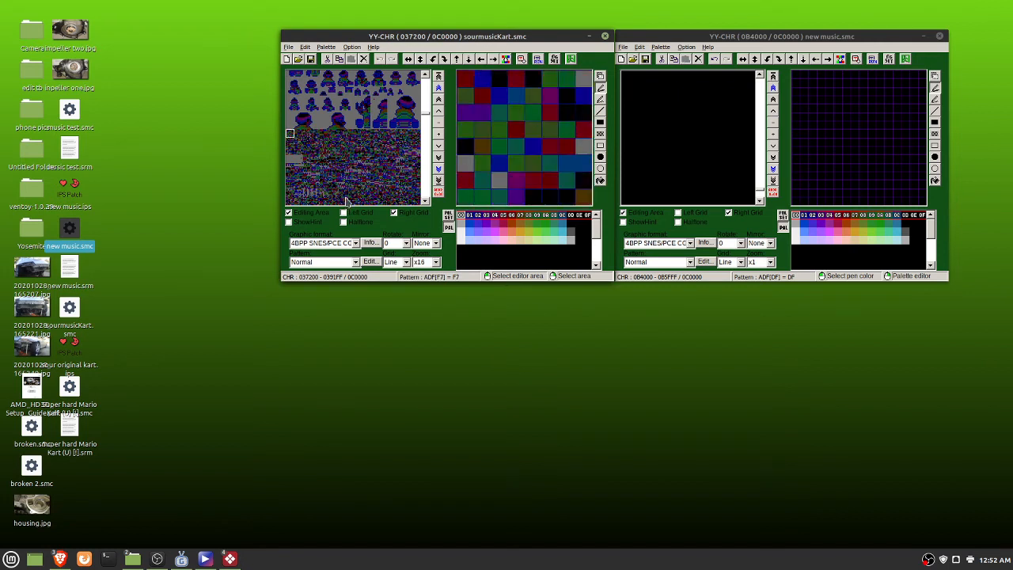
# Examine new music.smc backwards from the empty area for the scrambled data blocks bordering the driver sprite sheets
pyautogui.click(687, 103)
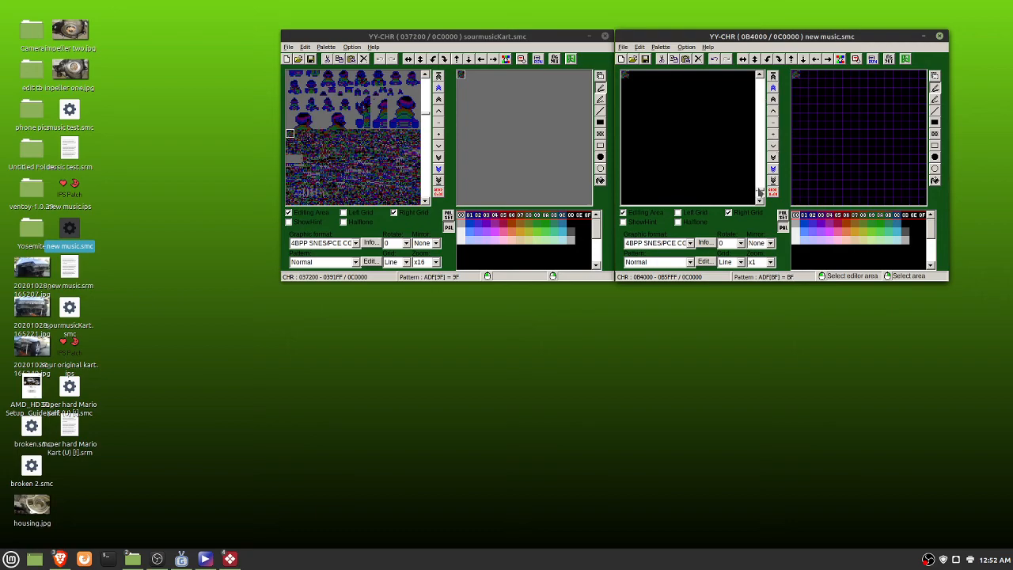
pyautogui.moveTo(761, 194); pyautogui.dragTo(759, 148)
pyautogui.scroll(13, 736, 150)
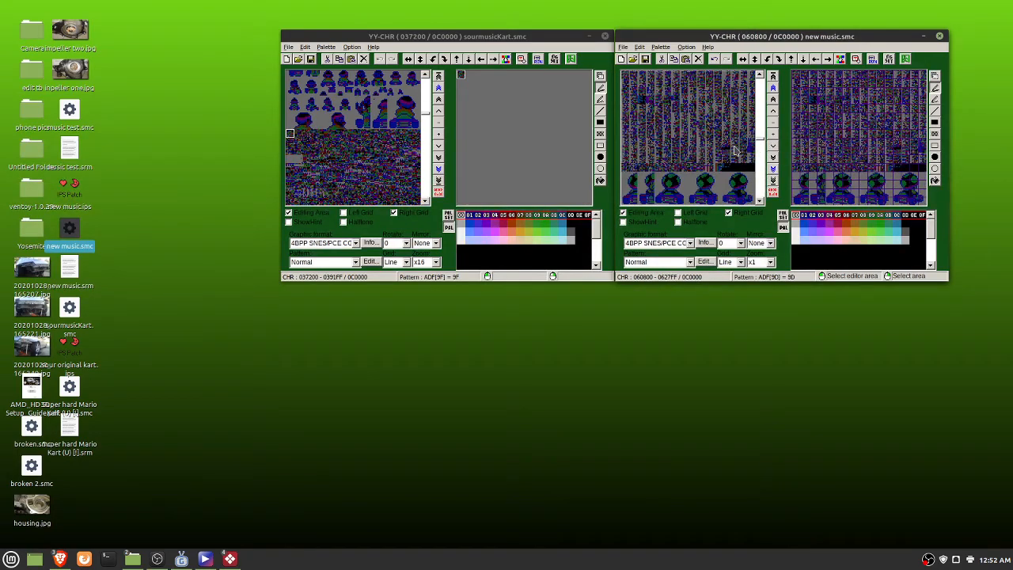
pyautogui.scroll(8, 737, 150)
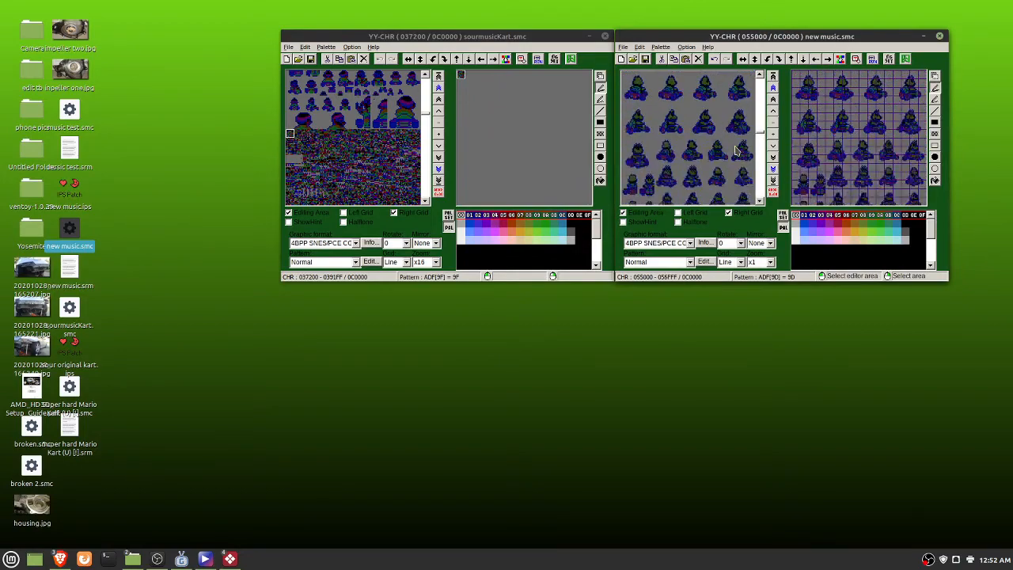
pyautogui.scroll(3, 737, 151)
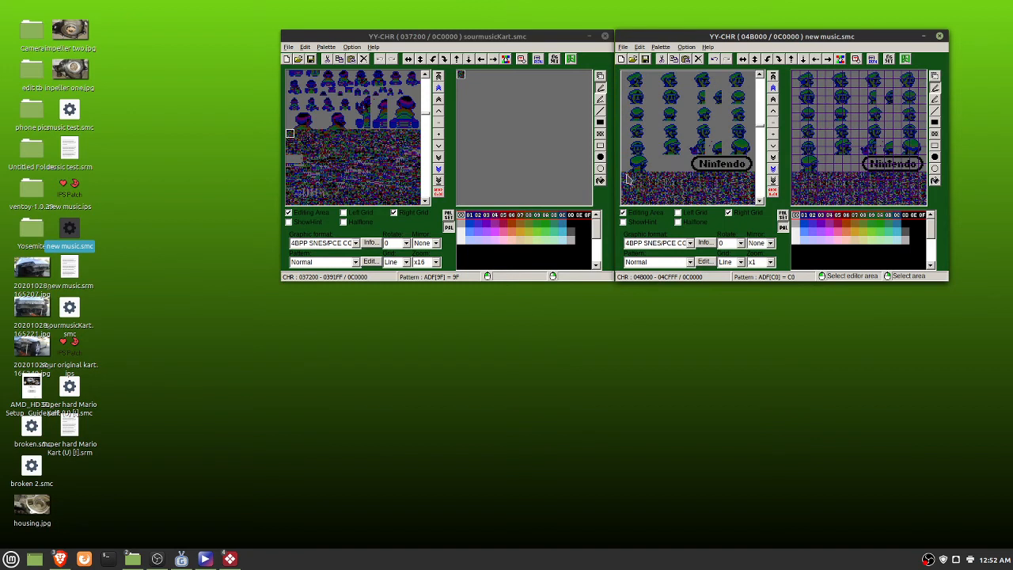
pyautogui.scroll(-6, 630, 180)
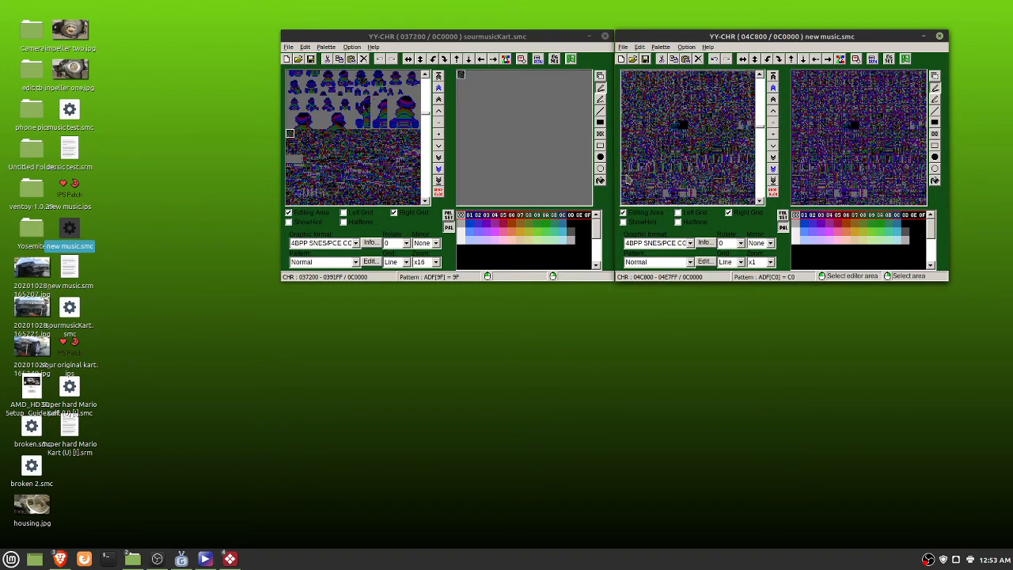